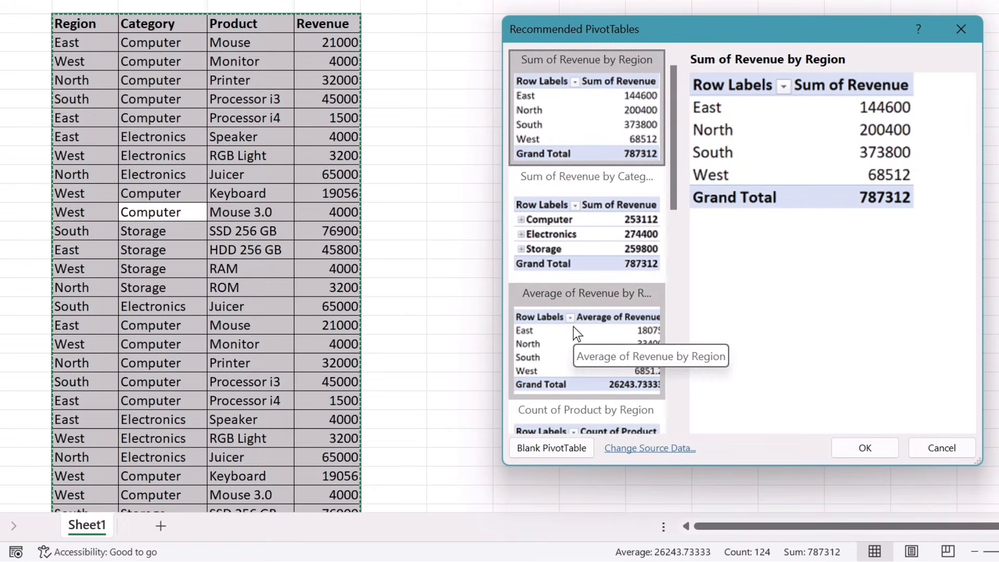
Preview the recommended PivotTable layouts, comparing Sum of Revenue by Region, by Category and by Product
left_click(586, 228)
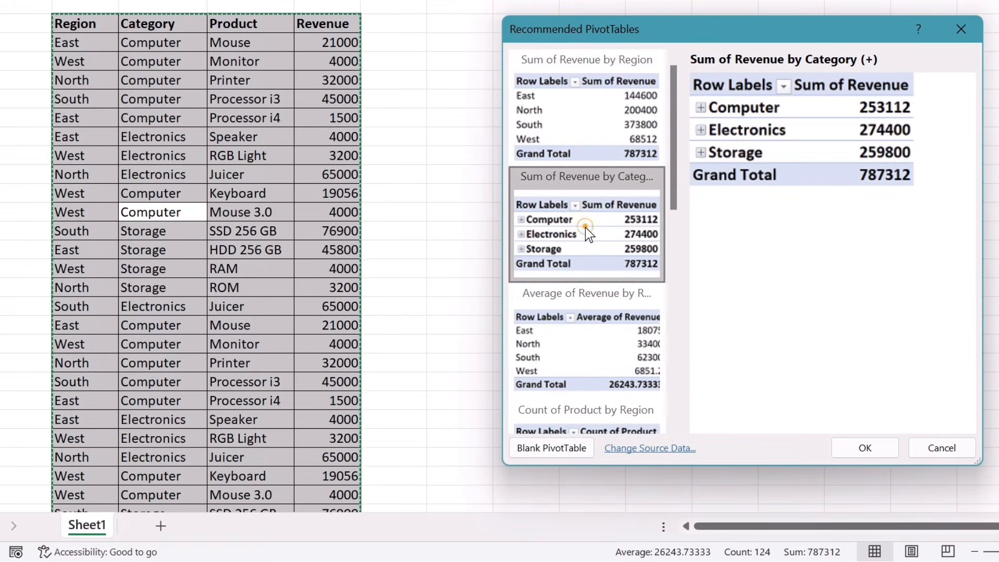
left_click(588, 350)
left_click_drag(669, 184, 654, 301)
left_click(582, 361)
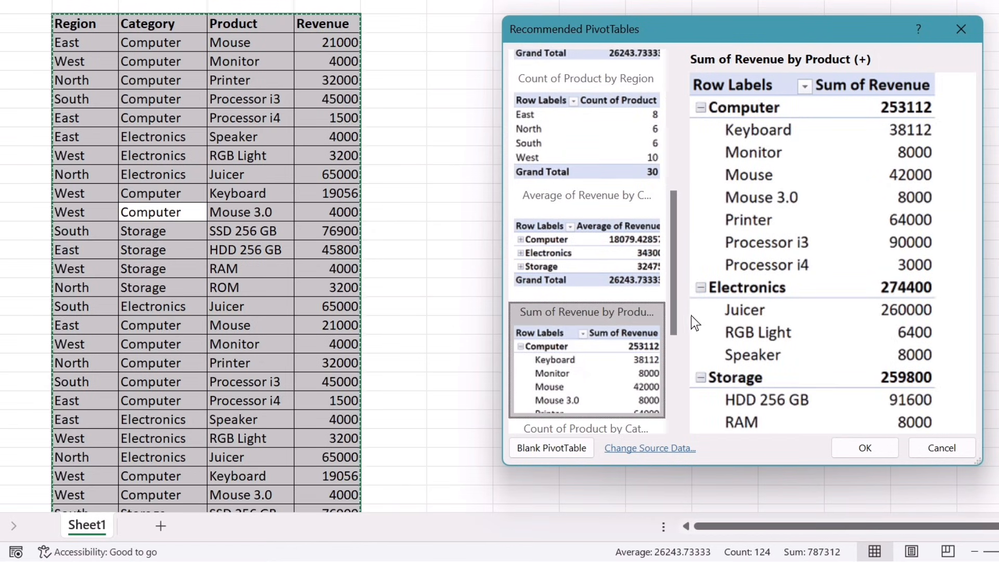
left_click_drag(673, 305, 677, 144)
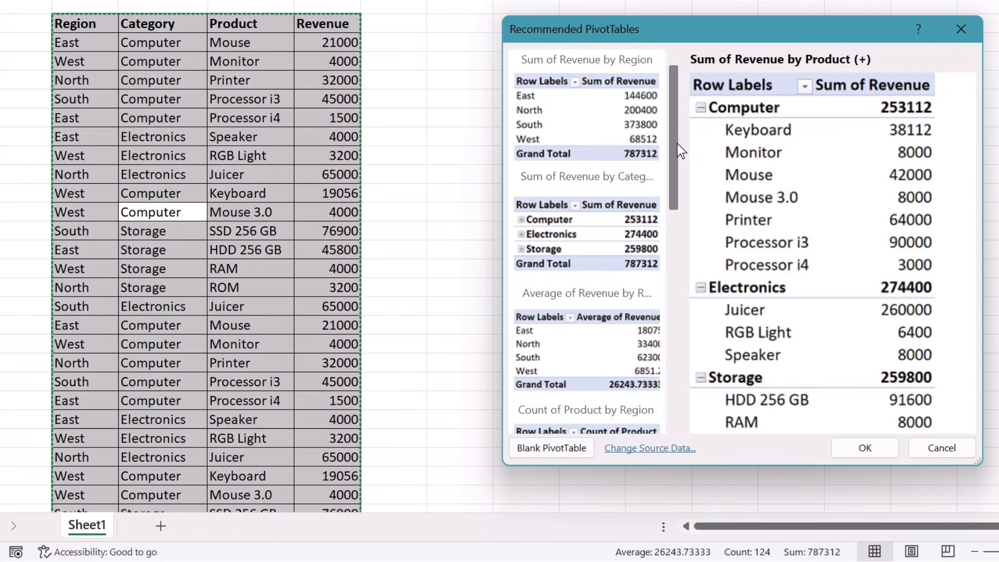
left_click(552, 118)
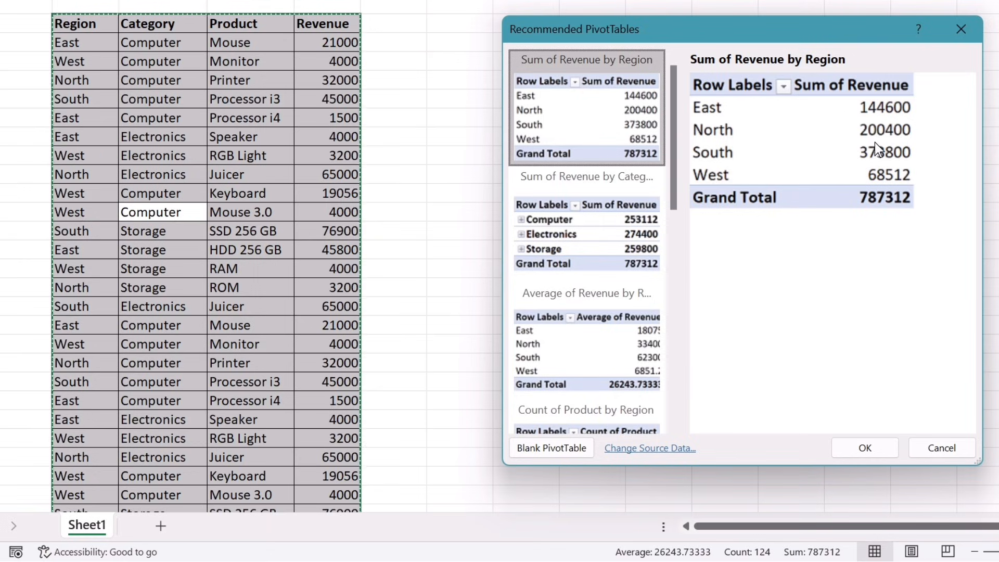
left_click(563, 233)
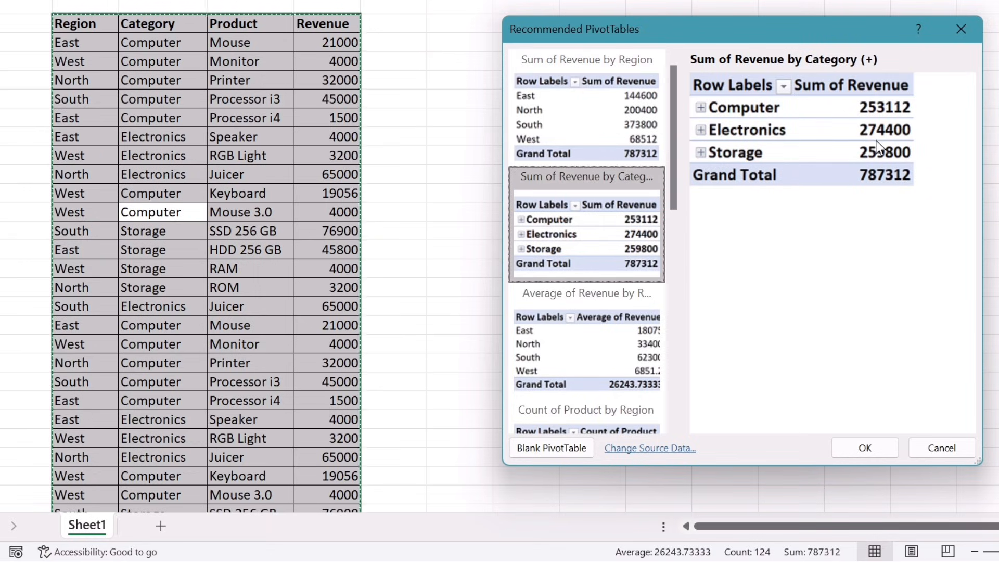
Browse the remaining recommendations and insert the recommended Sum of Revenue by Region PivotTable
left_click(595, 337)
left_click_drag(676, 198, 662, 154)
scroll(650, 289, "down", 1)
left_click(609, 287)
left_click(598, 388)
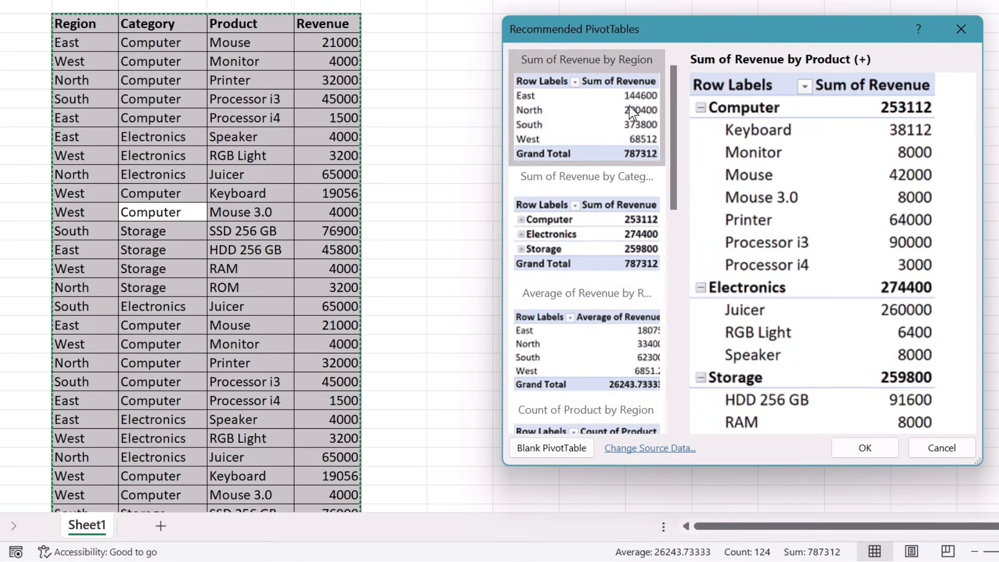
double_click(565, 109)
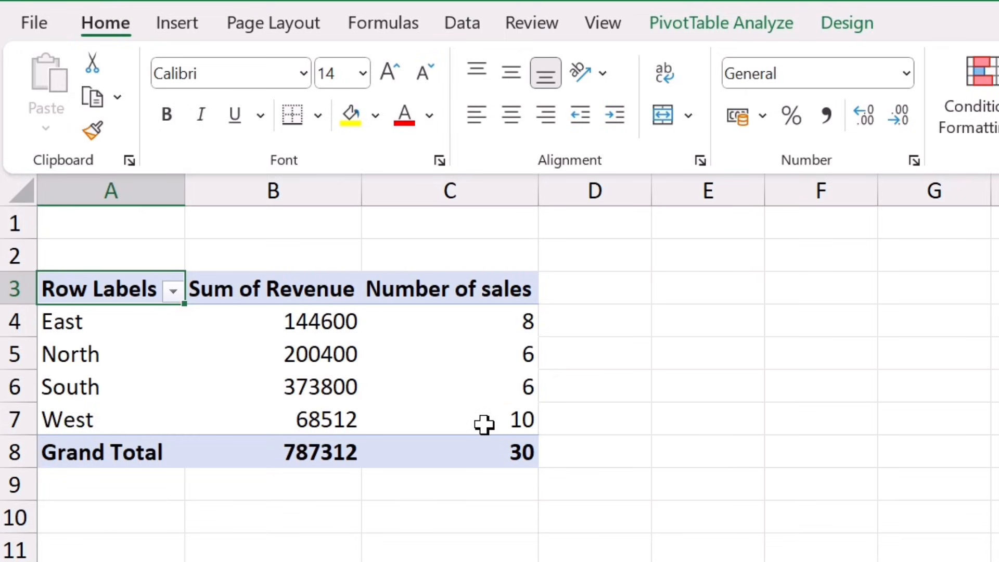
Select the Sum of Revenue and Number of sales headers with the East values and check whether Filter is available for them
mouse_move(484, 424)
left_click(289, 281)
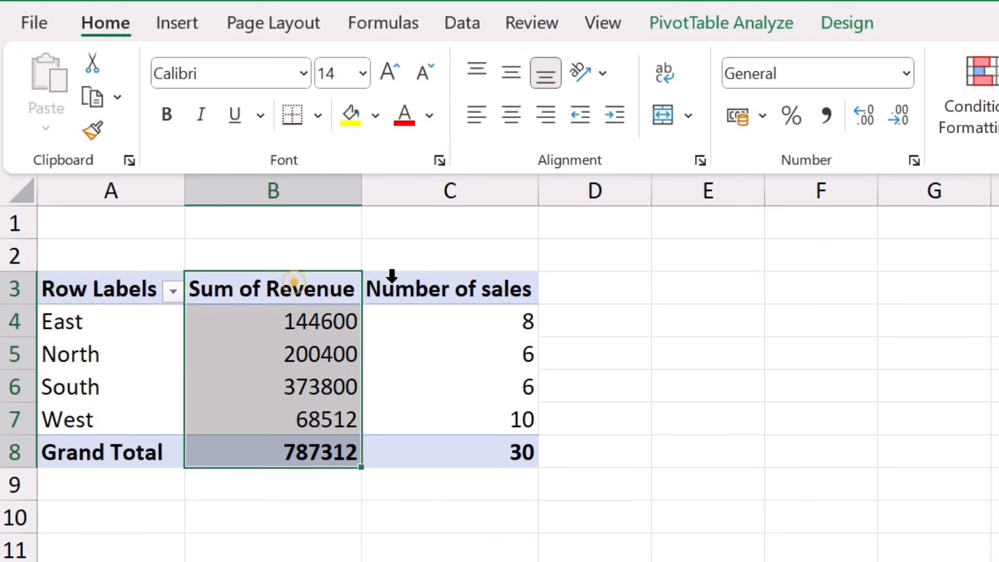
left_click(450, 282)
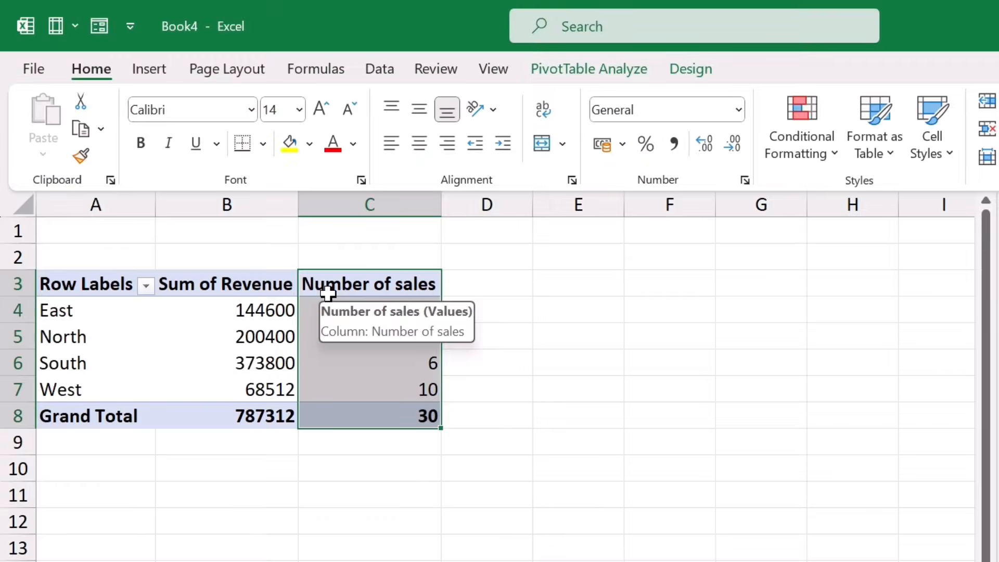
left_click(257, 276)
left_click_drag(242, 284, 390, 302)
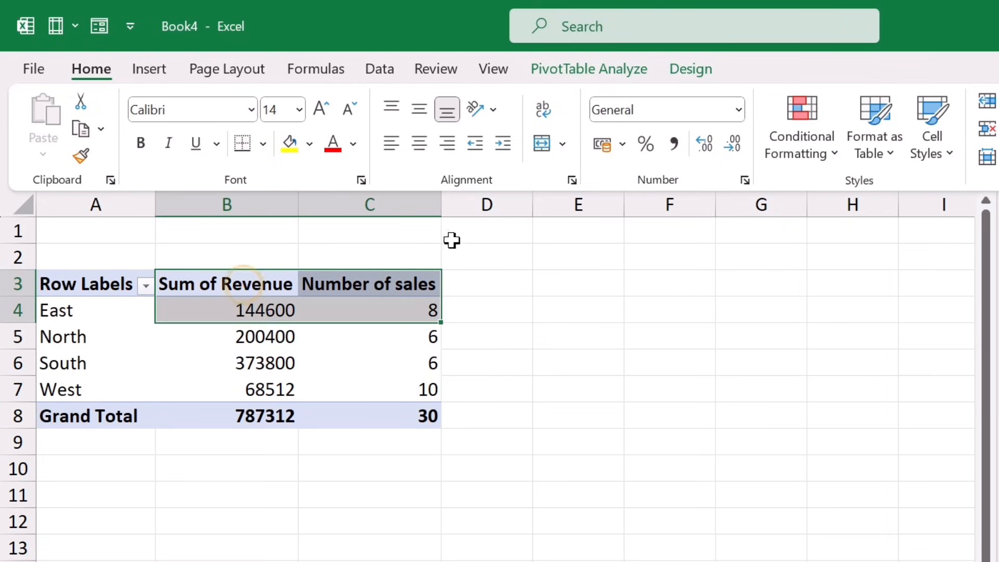
left_click(371, 64)
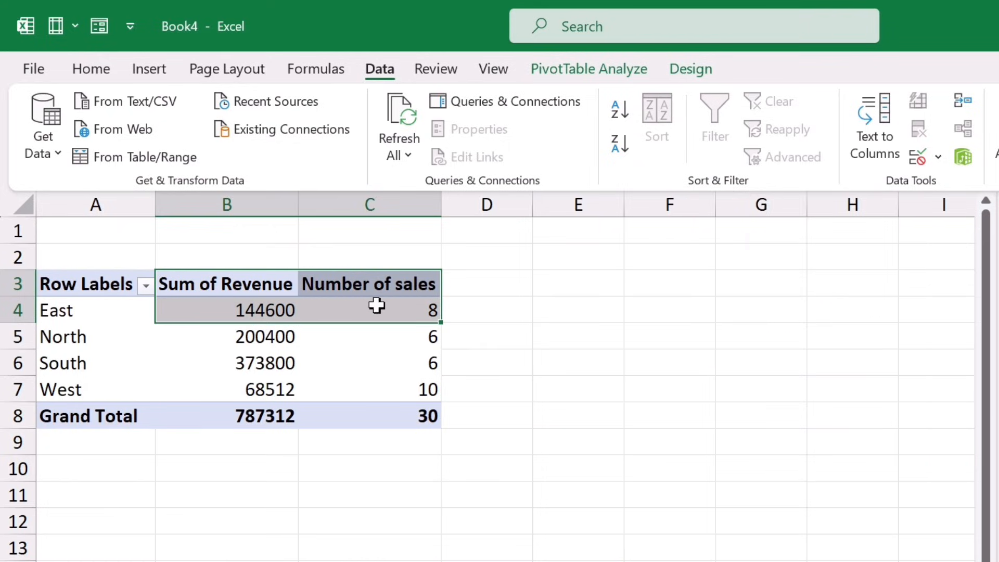
mouse_move(367, 368)
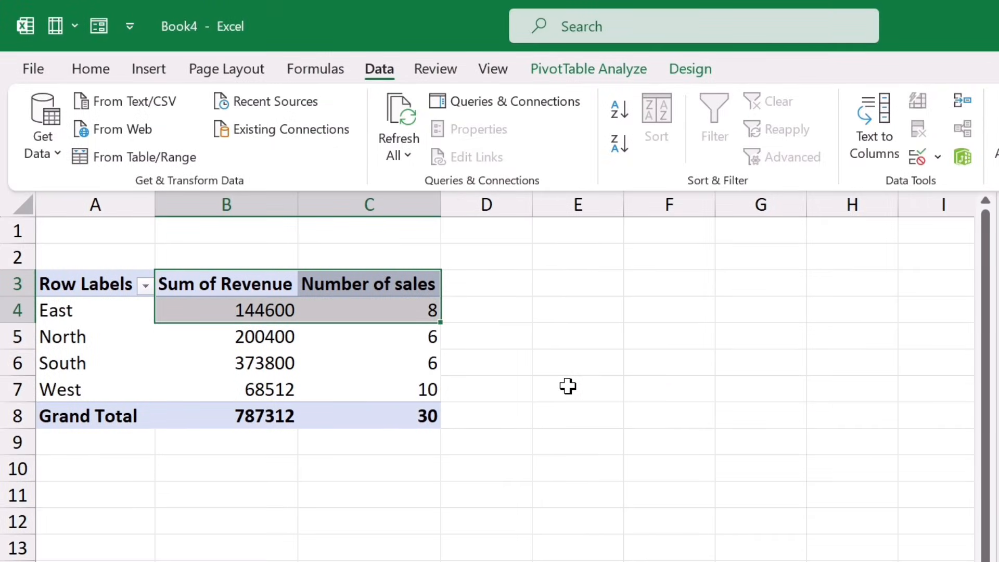
Add filter buttons to the PivotTable's value headers from an adjacent empty cell in column D and inspect the Number of sales filter options
left_click(498, 487)
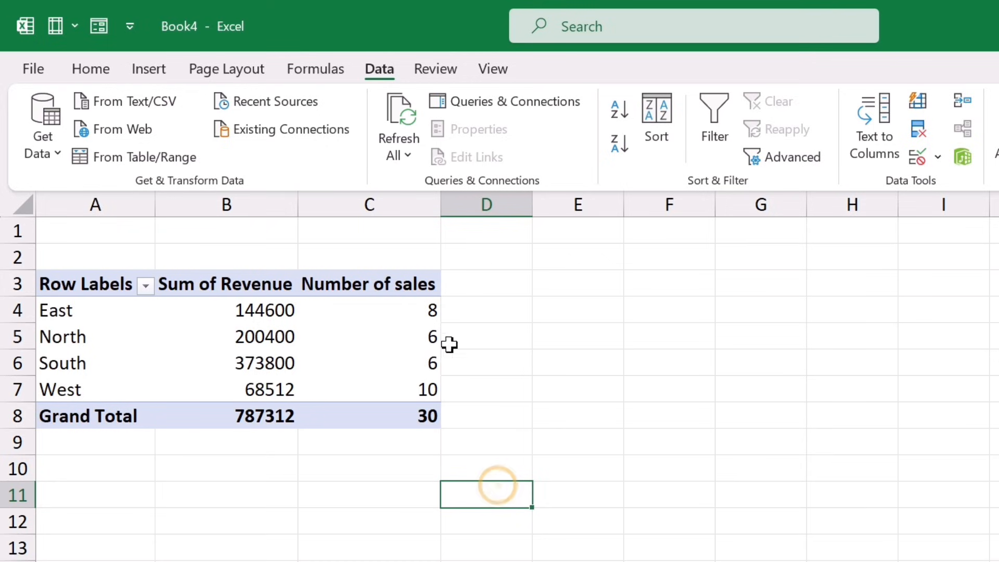
left_click(357, 313)
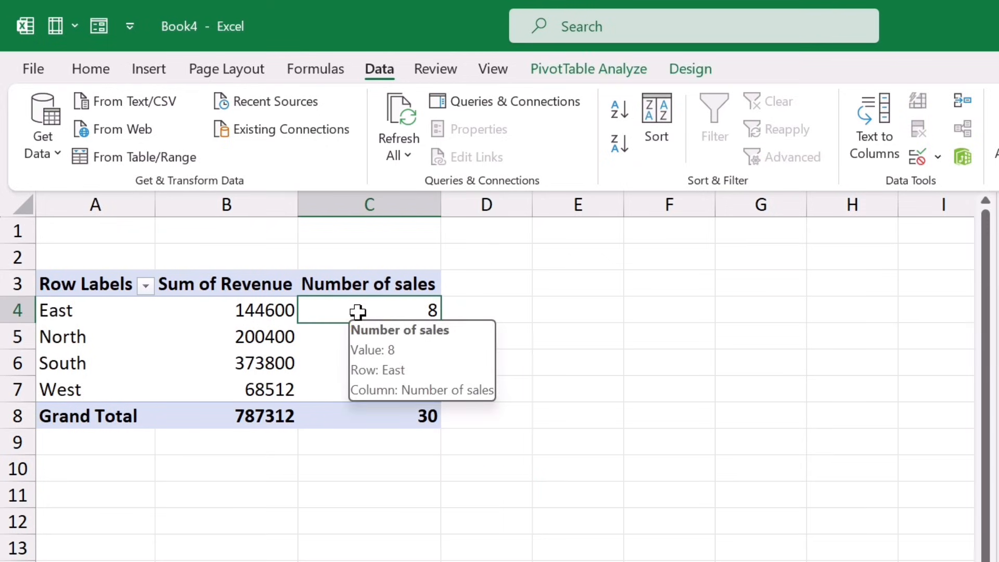
left_click(473, 285)
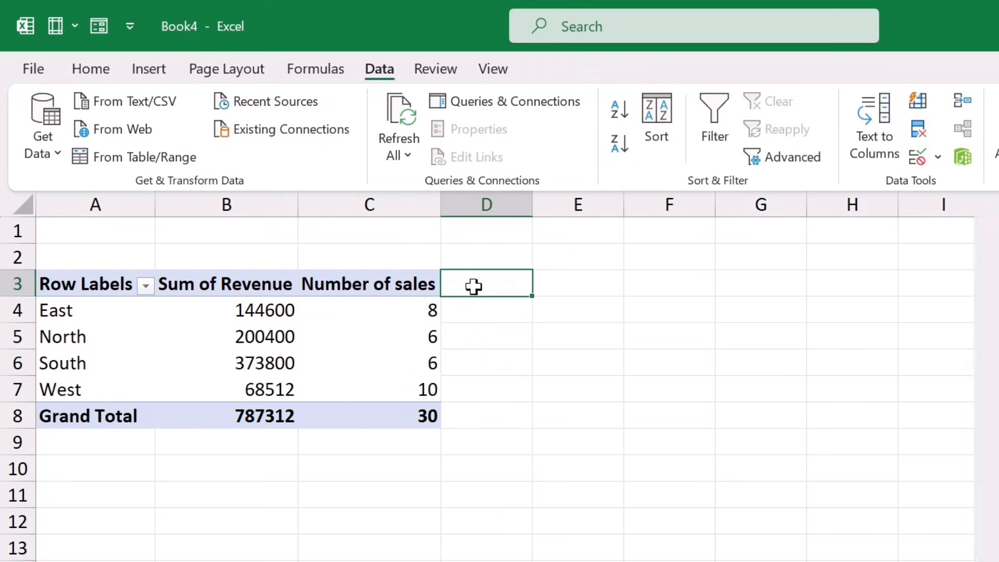
left_click(468, 319)
left_click(467, 342)
left_click(473, 382)
left_click(475, 333)
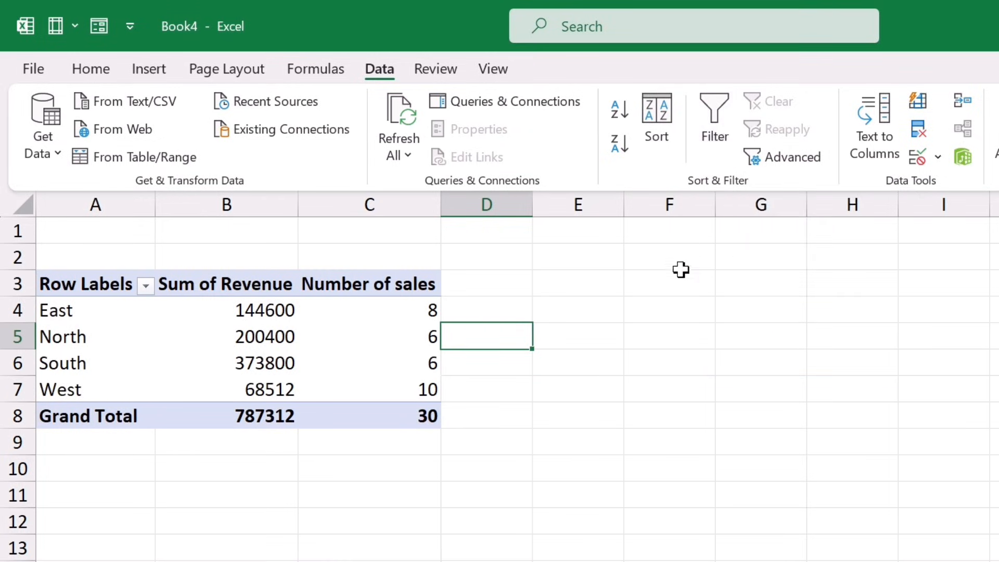
left_click(711, 125)
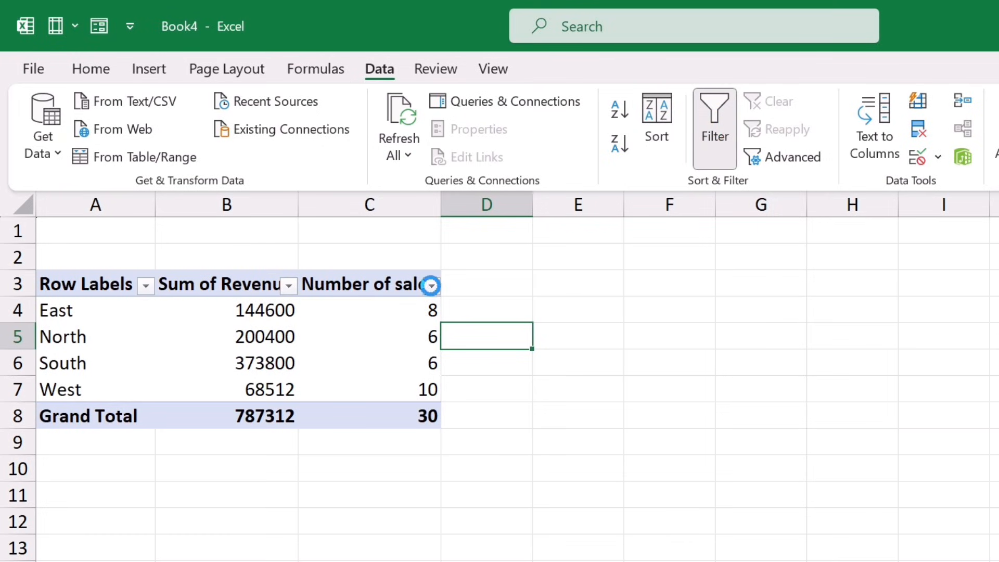
left_click(432, 286)
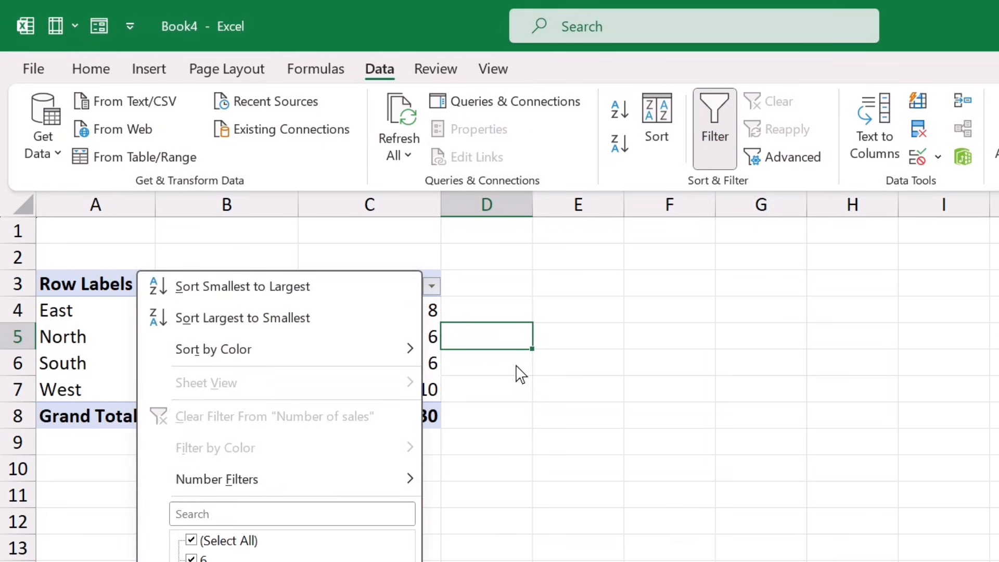
left_click(549, 428)
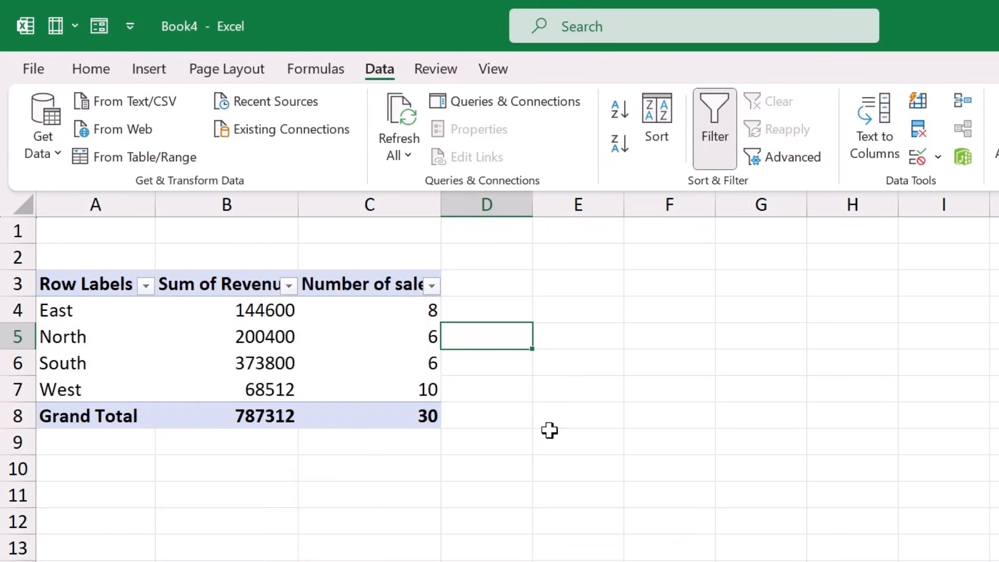
Turn off the filter buttons on the Sum of Revenue and Number of sales headers from an empty cell in column D
left_click(363, 346)
left_click(490, 315)
left_click(486, 367)
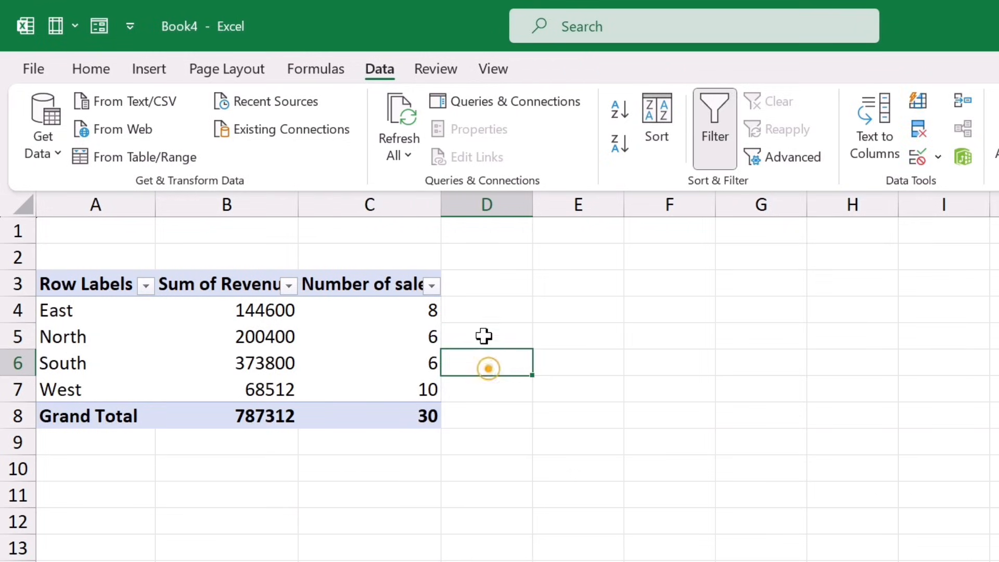
left_click(487, 318)
left_click(467, 363)
left_click(471, 358)
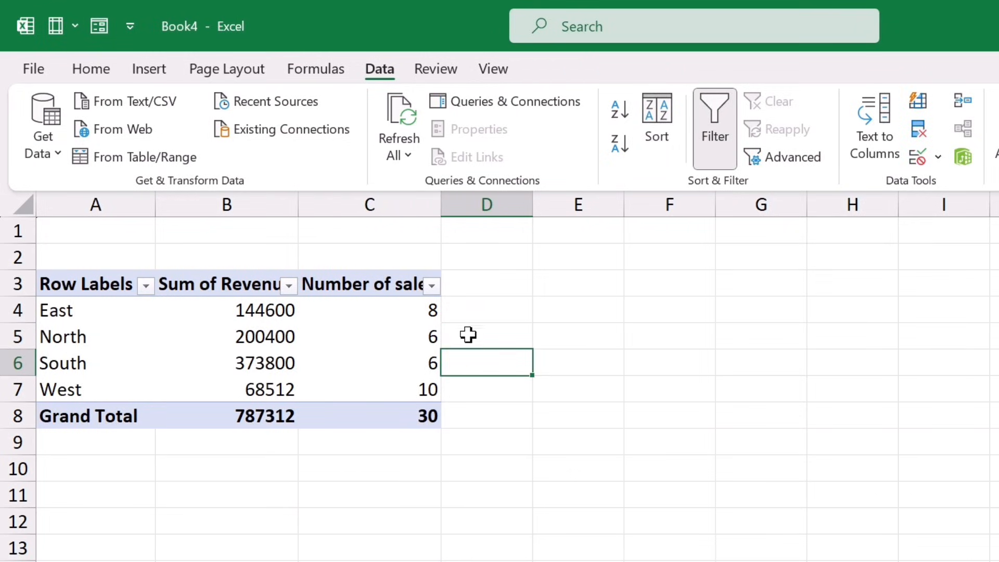
left_click(711, 131)
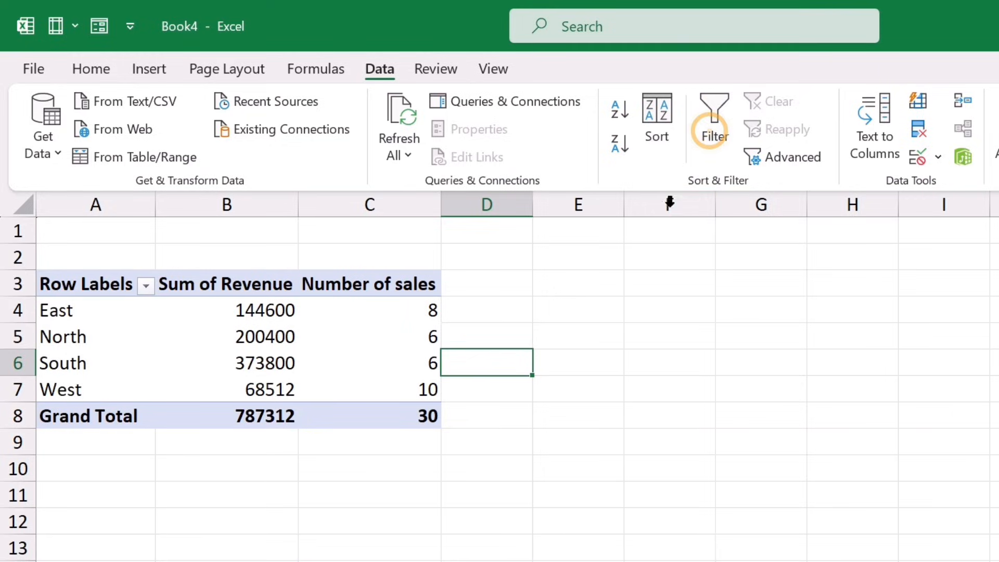
left_click(514, 423)
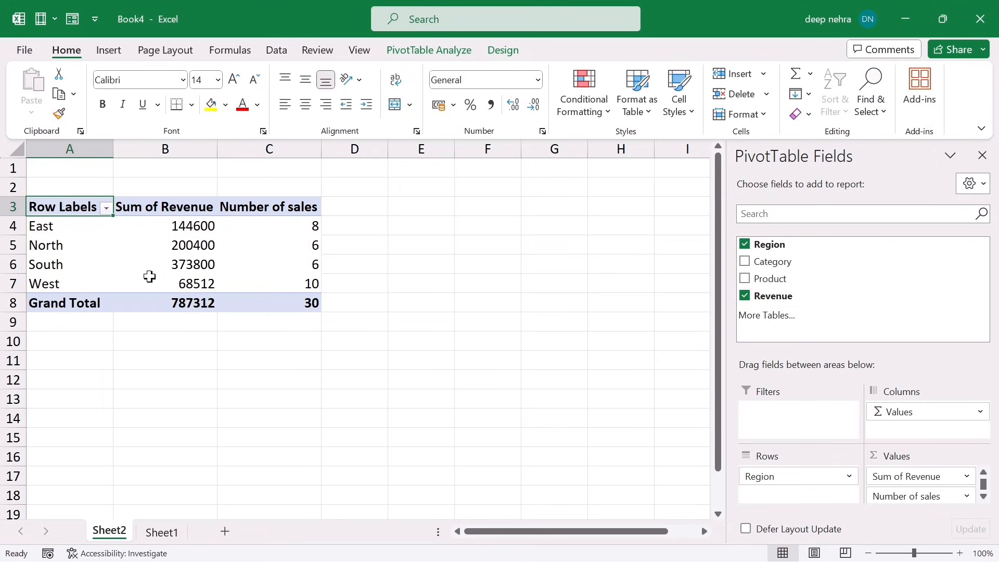
Add the Category field as a slicer for the PivotTable
mouse_move(157, 245)
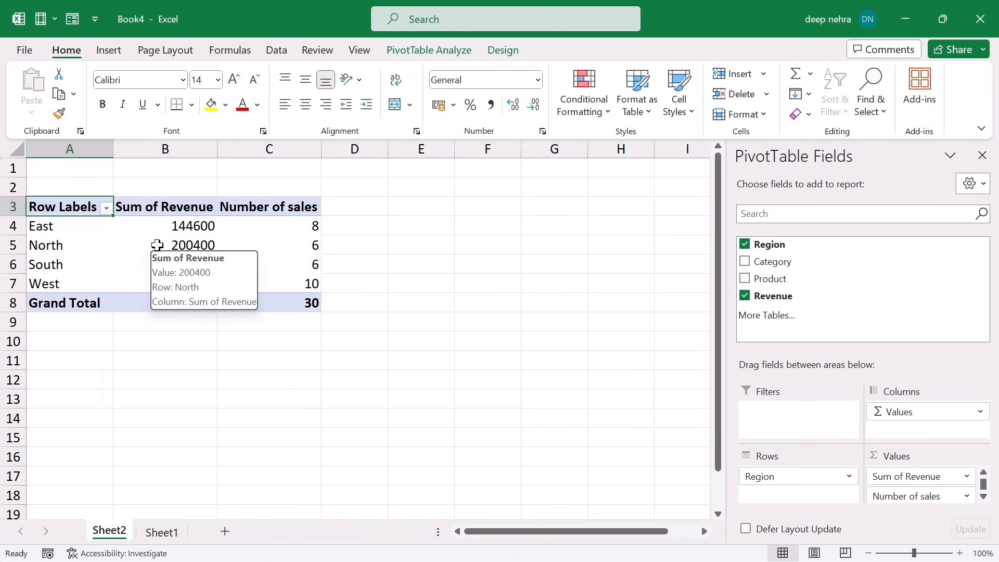
left_click(148, 247)
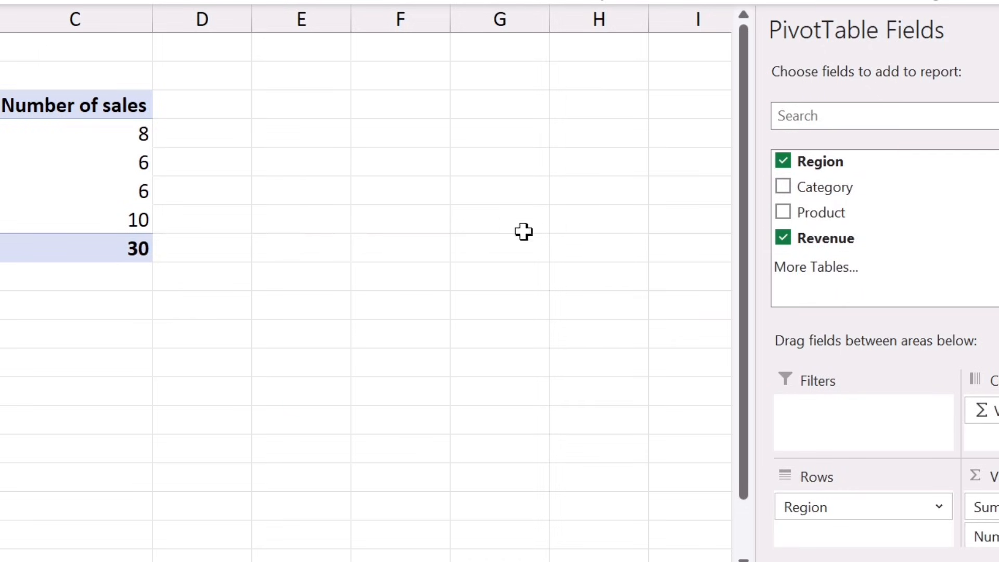
right_click(819, 188)
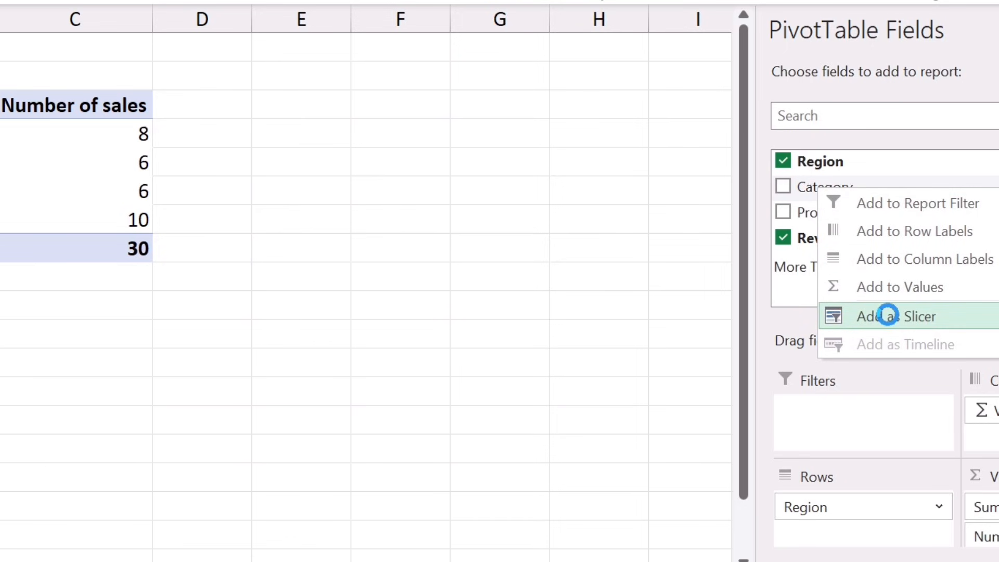
left_click(888, 315)
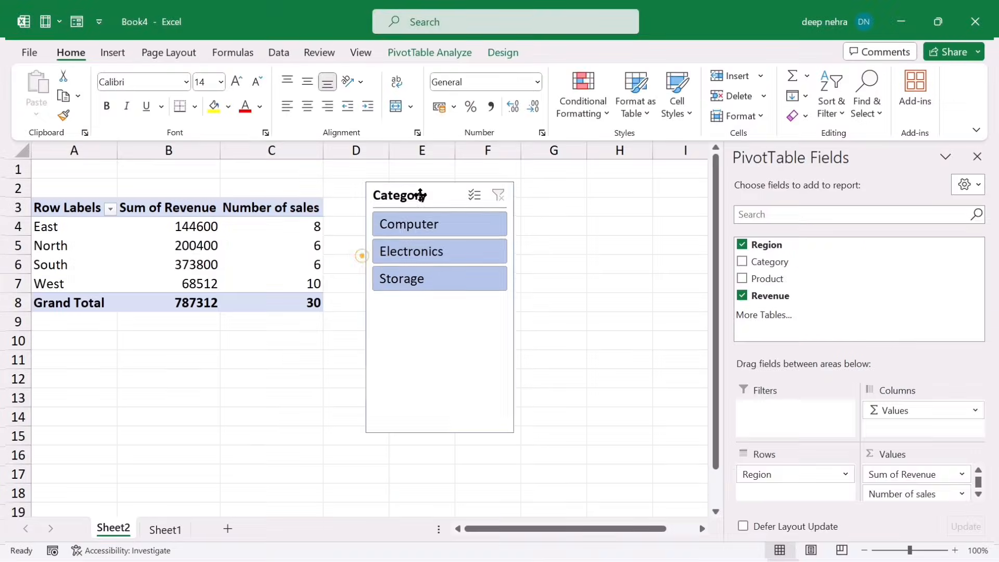
Try filtering the PivotTable by Computer, Electronics and Storage with the Category slicer, ending on Computer
left_click(411, 227)
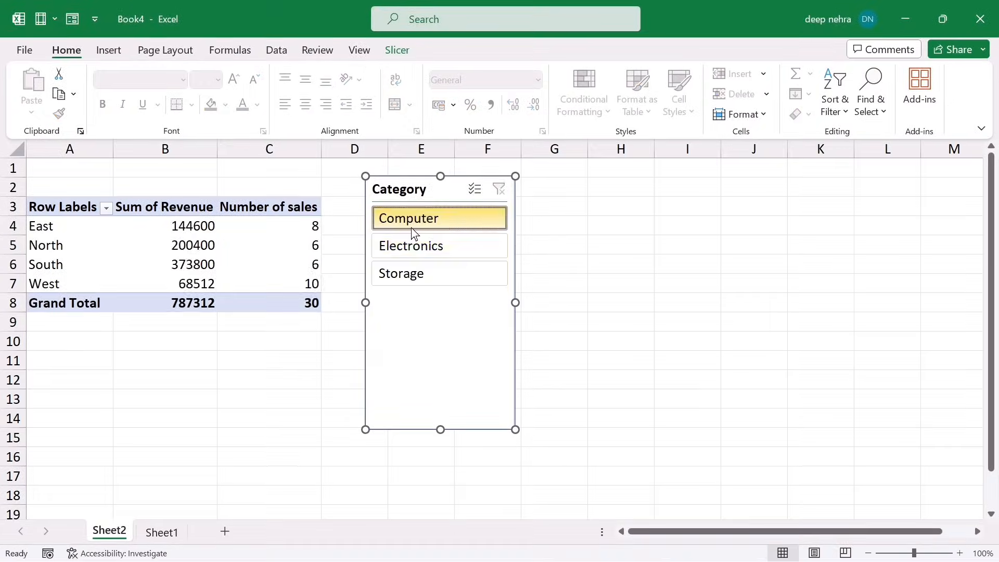
left_click(410, 250)
left_click(409, 264)
left_click(407, 246)
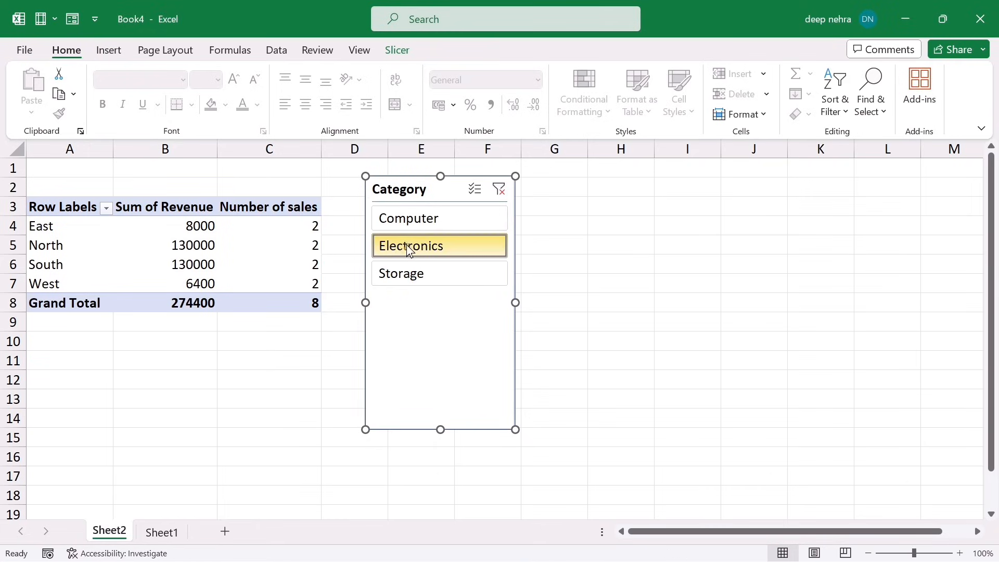
left_click(407, 222)
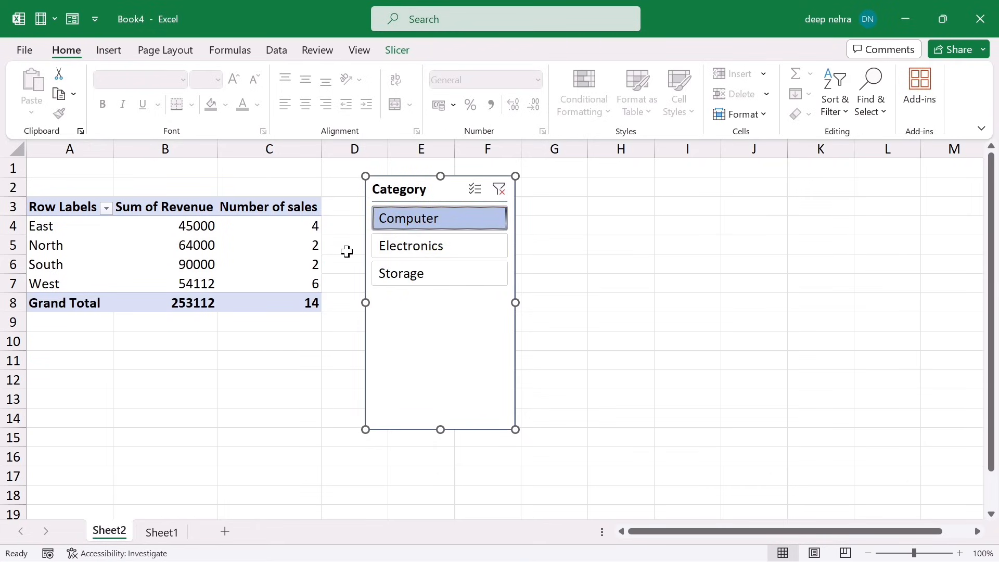
Clear the Category slicer's filter and delete the slicer
left_click(500, 189)
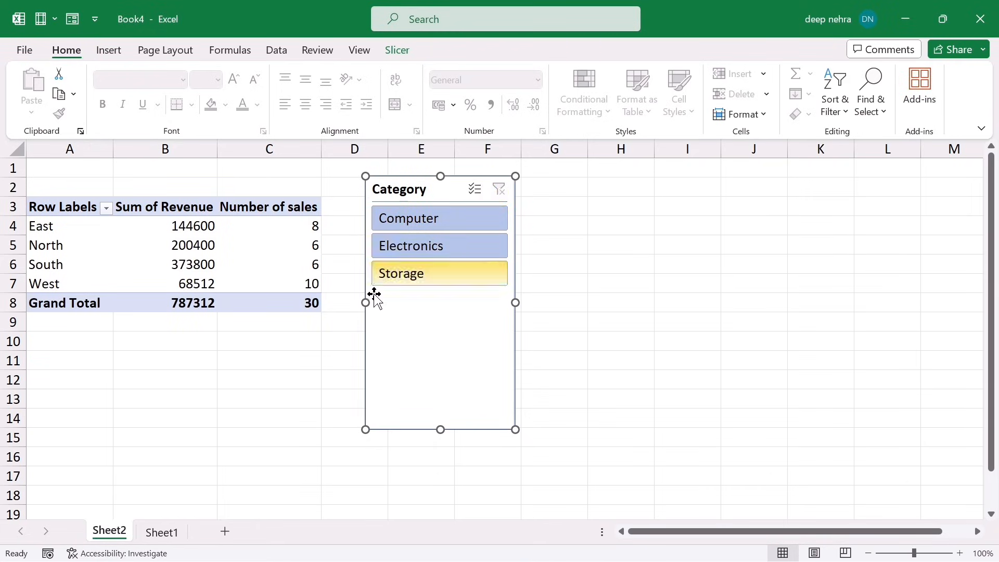
key("Delete")
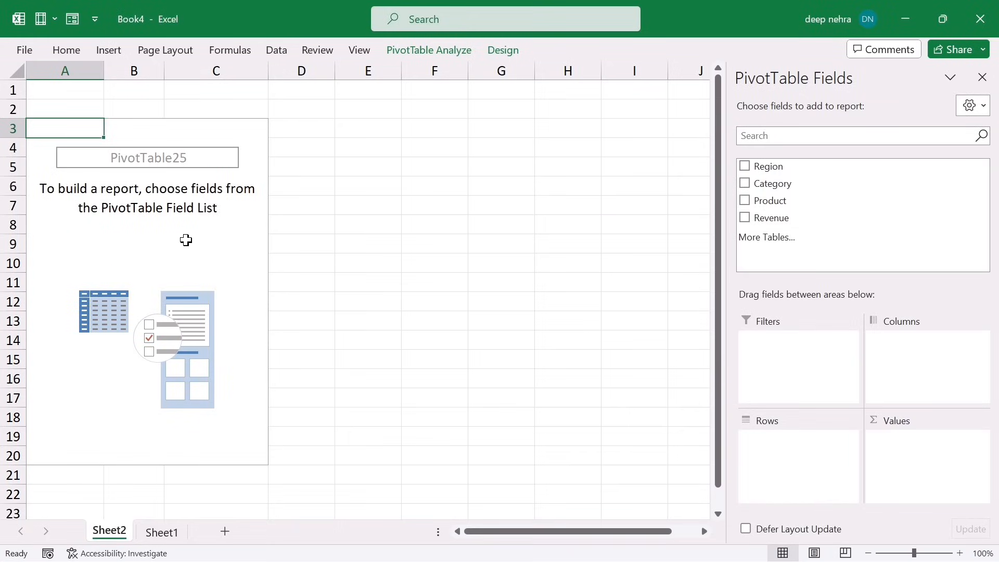
Build the empty PivotTable with Category and Region as rows and Revenue as summed values
left_click(745, 183)
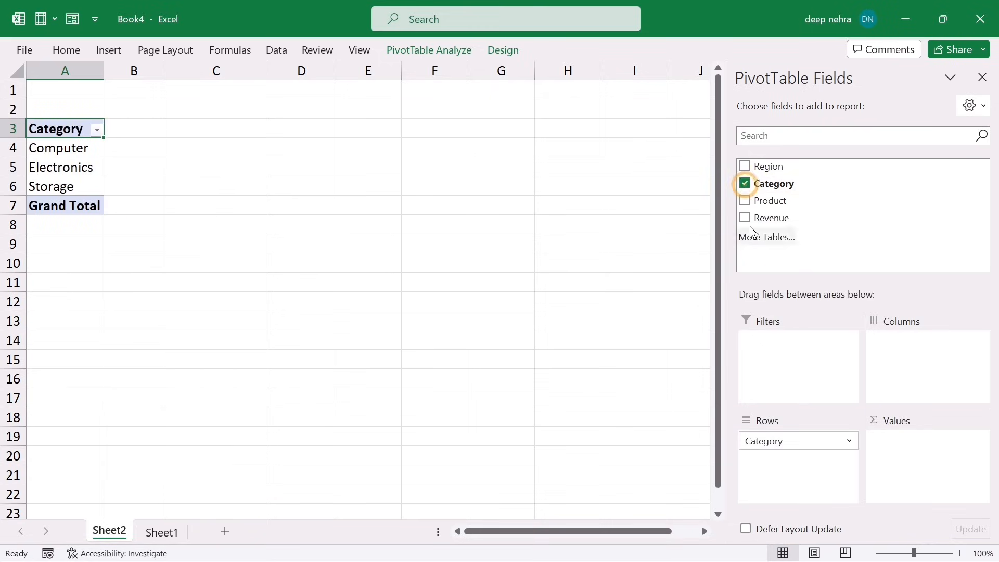
left_click(745, 166)
left_click_drag(761, 220, 920, 463)
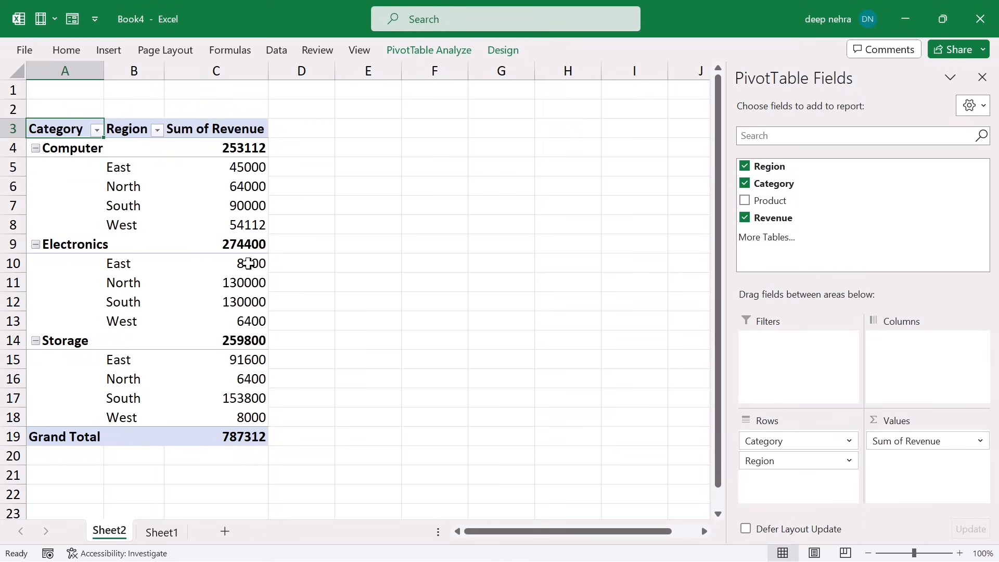
Try sorting the PivotTable's Category field from Z to A, ending on A to Z order
mouse_move(249, 171)
left_click(96, 130)
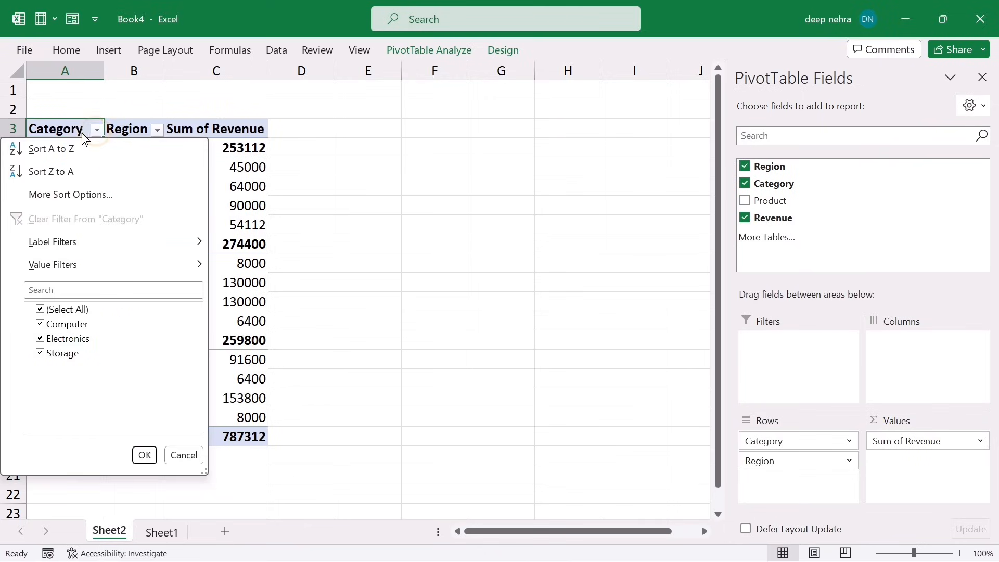
left_click(332, 237)
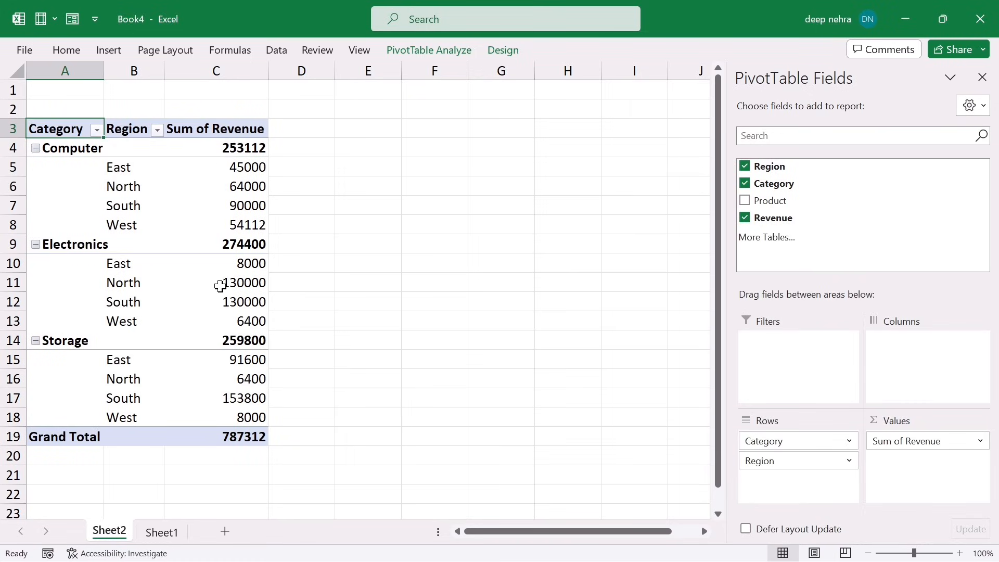
left_click(97, 131)
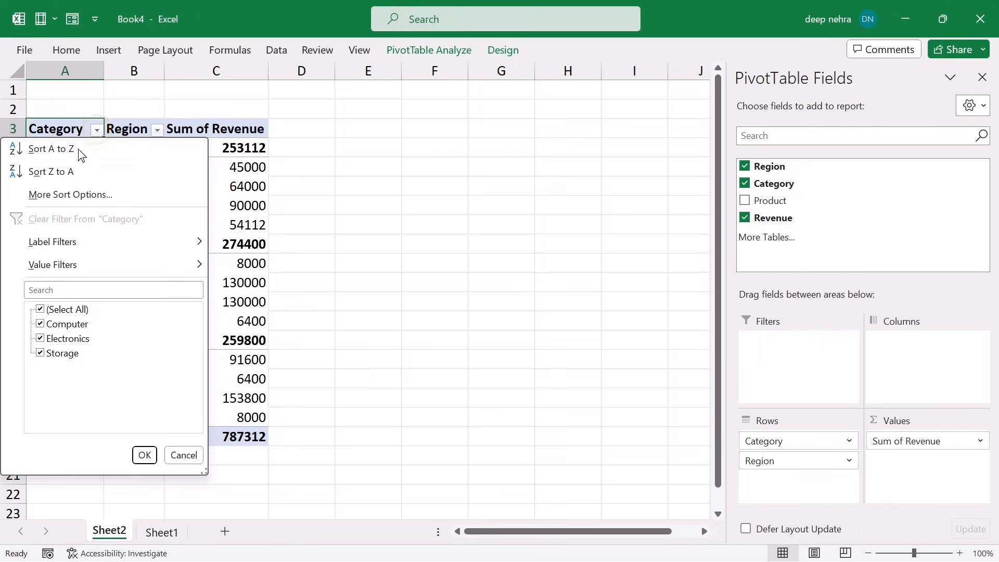
left_click(45, 175)
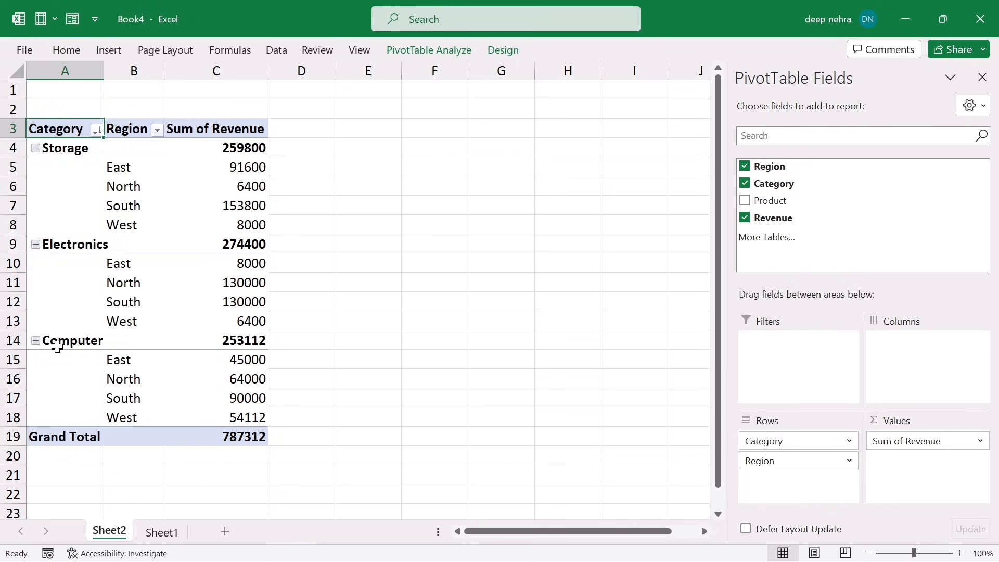
left_click(94, 132)
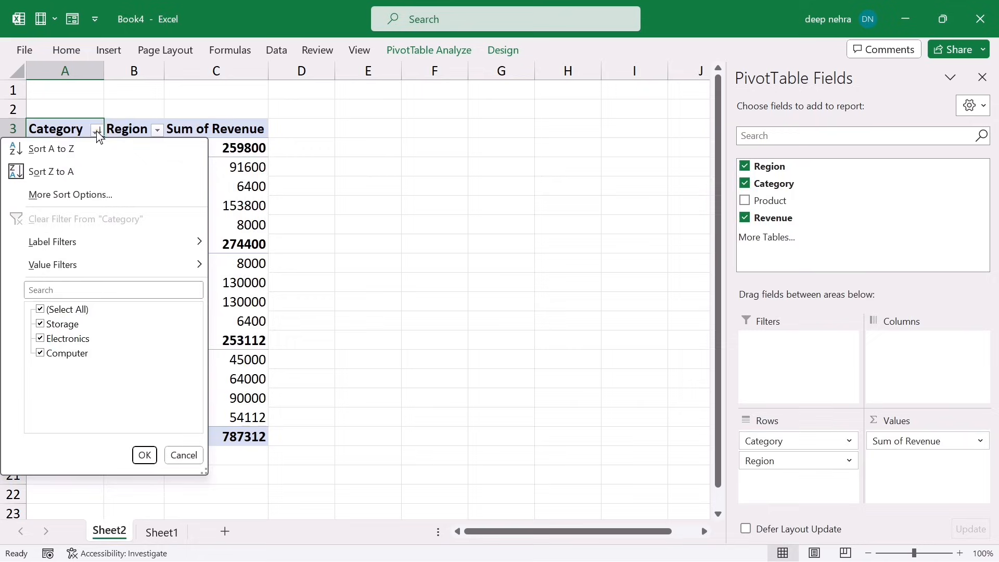
left_click(51, 146)
left_click(87, 361)
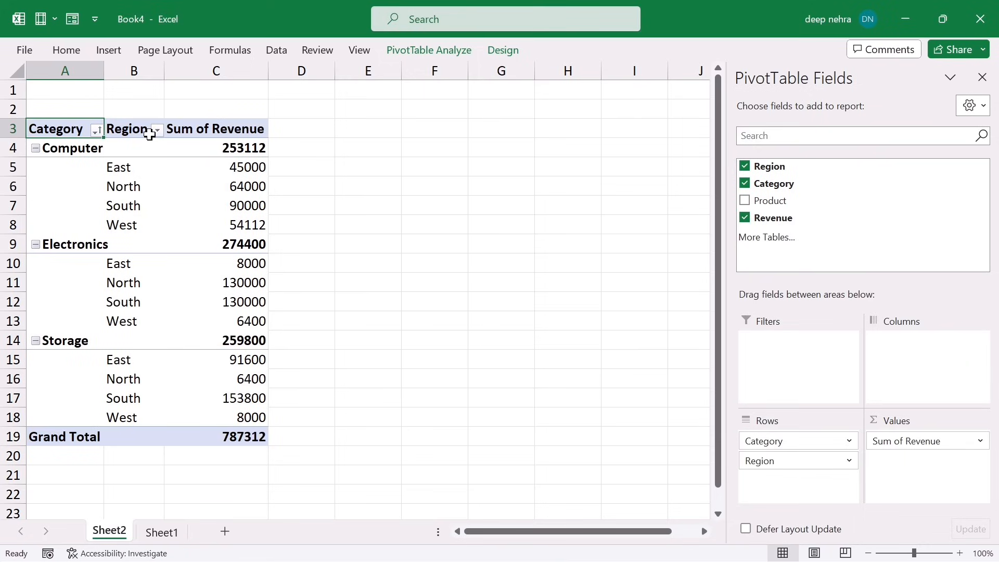
Sort the PivotTable's Region field from Z to A and check the region order within each category
left_click(156, 130)
left_click(56, 174)
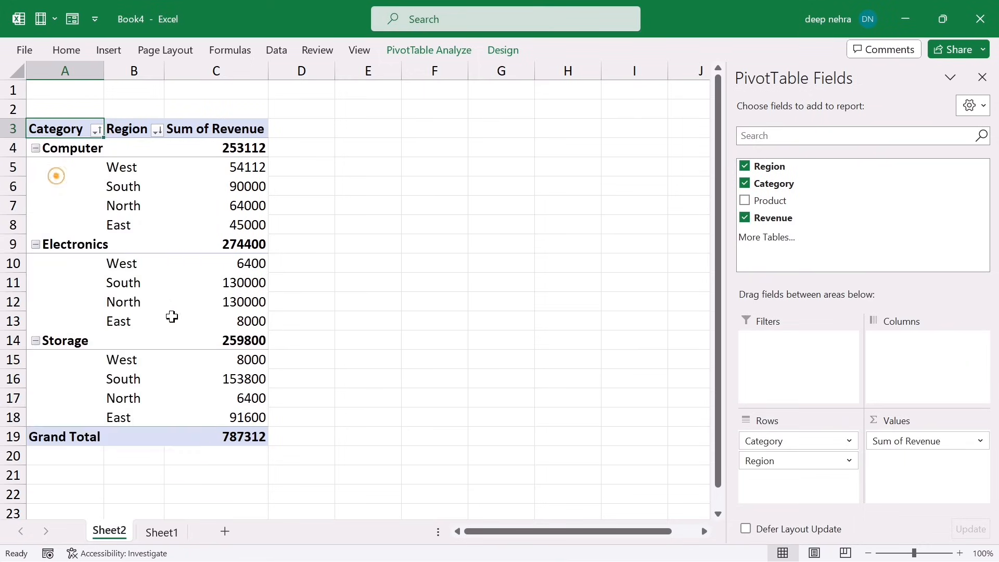
left_click_drag(144, 172, 127, 230)
left_click_drag(134, 172, 130, 227)
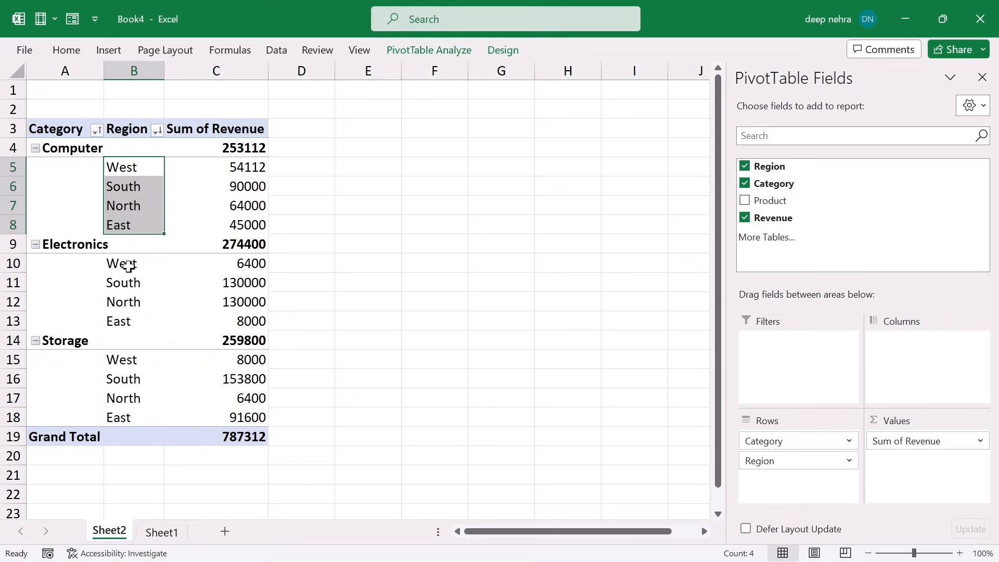
left_click_drag(129, 266, 128, 379)
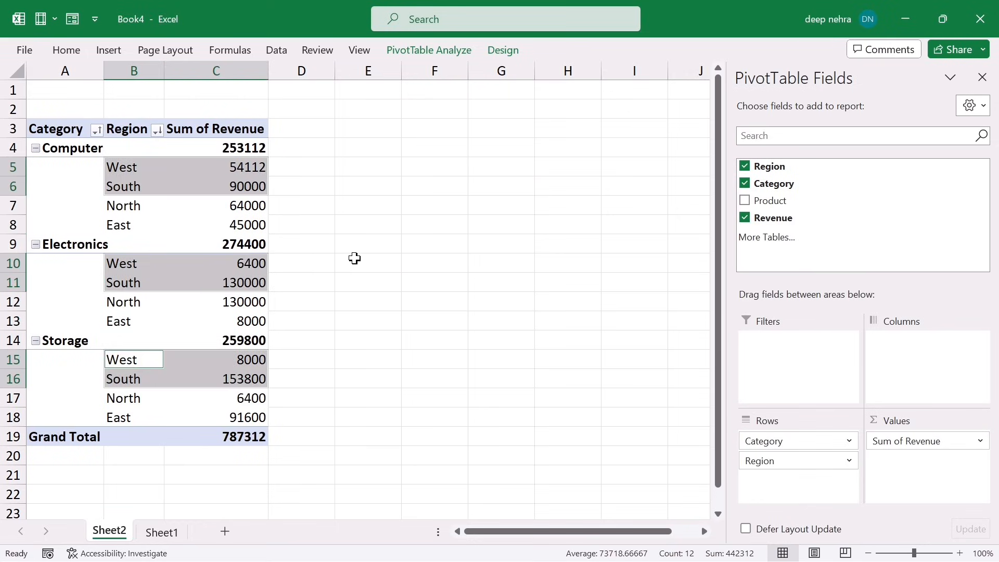
left_click(354, 259)
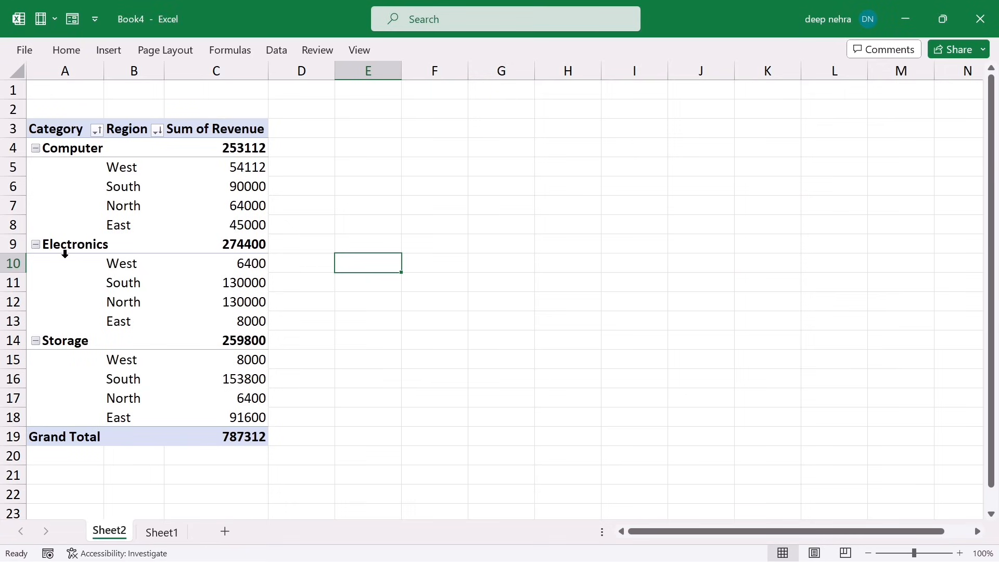
Make Electronics the first category in the PivotTable by entering its name in A4 over Computer
left_click(66, 156)
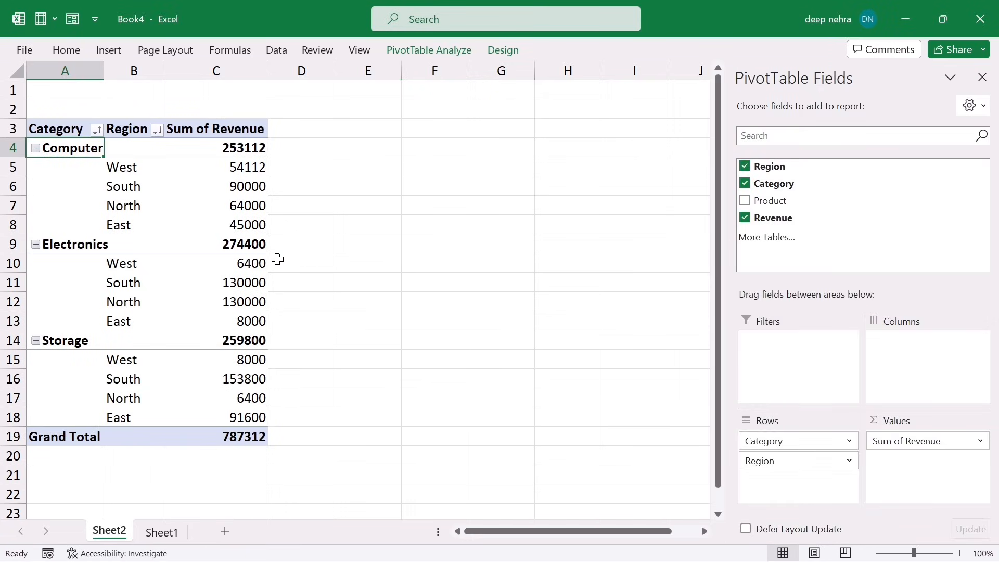
type("e")
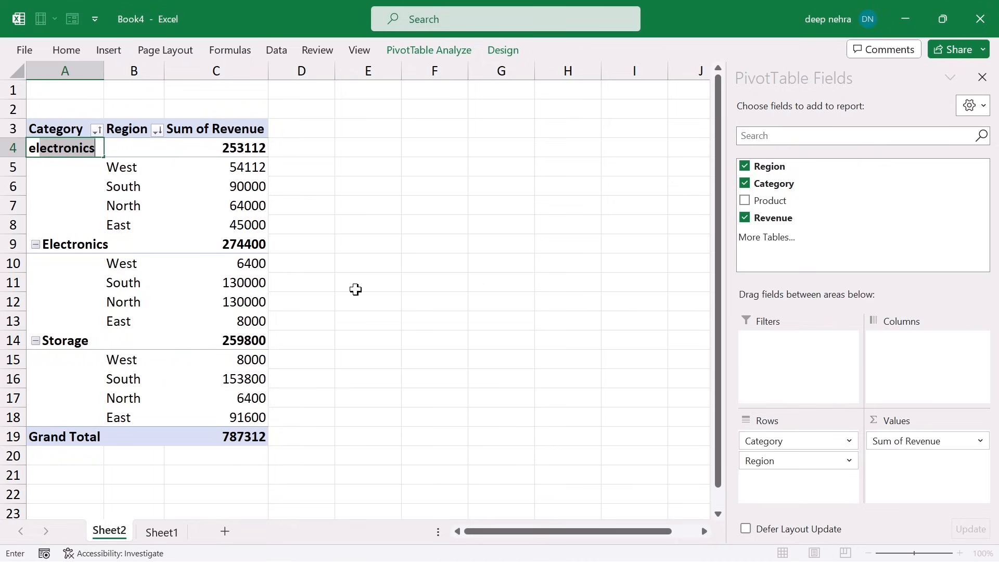
key("Return")
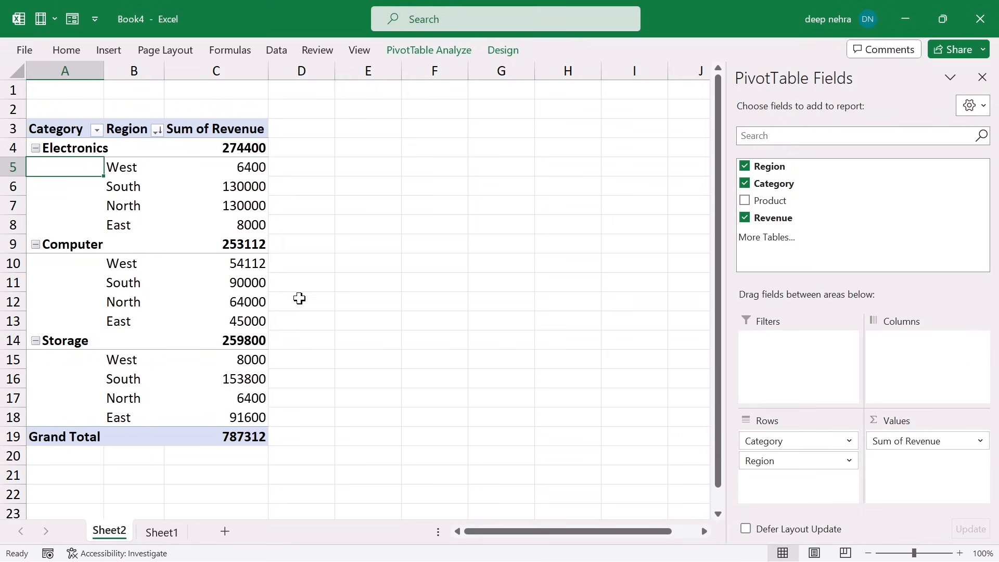
Make North the first region in every category by entering its name in B5 over West
left_click(153, 182)
left_click(142, 217)
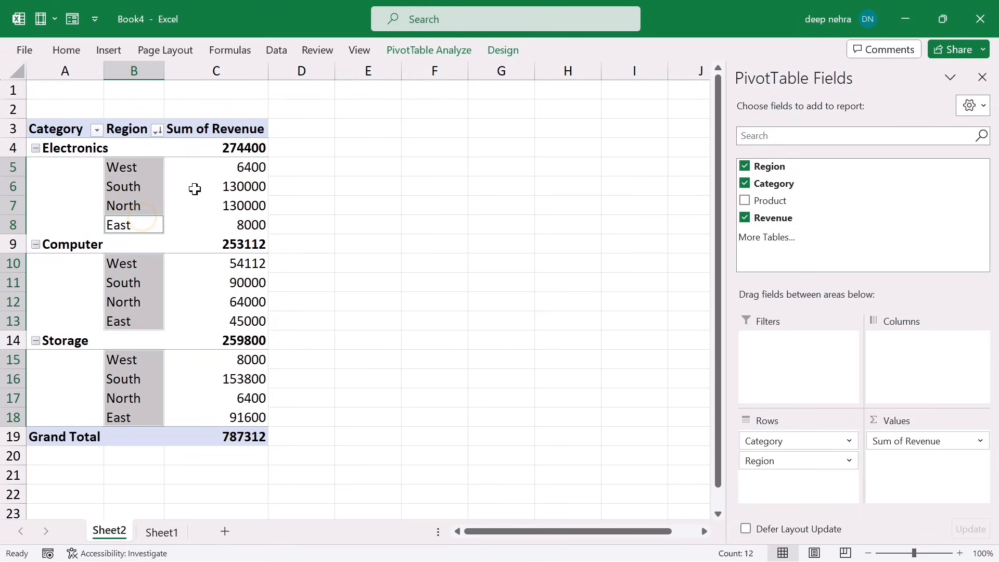
left_click(424, 211)
left_click(148, 165)
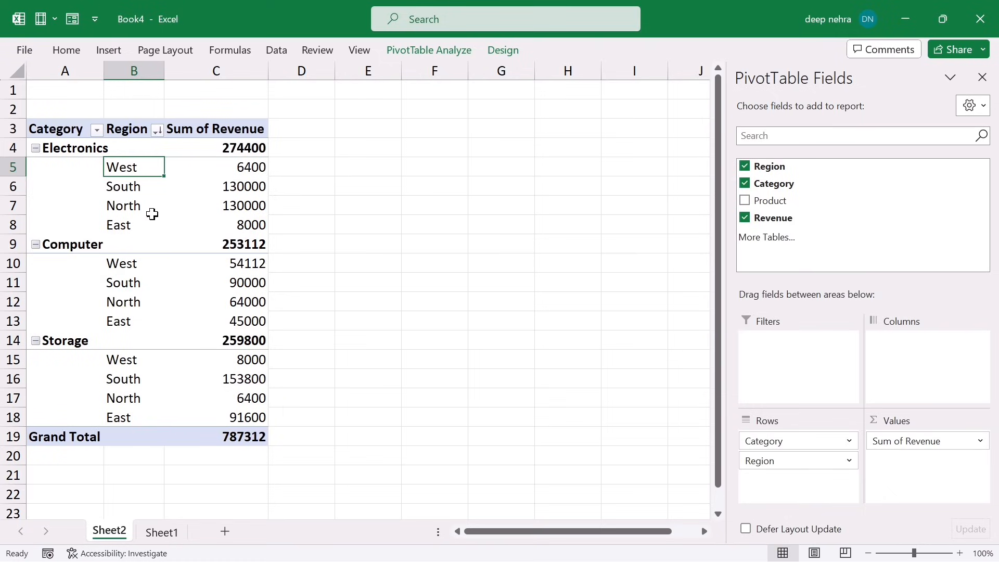
type("north")
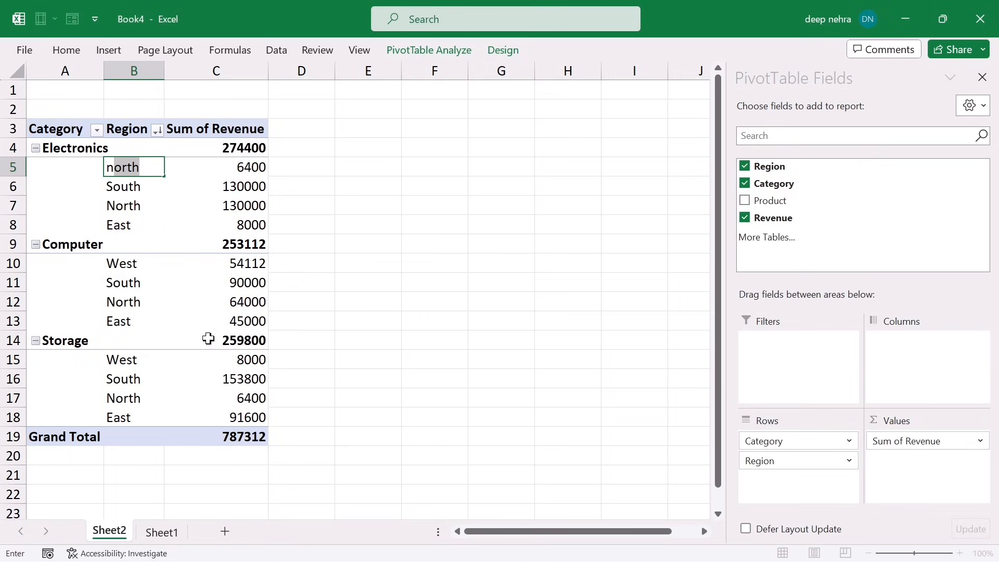
key("Return")
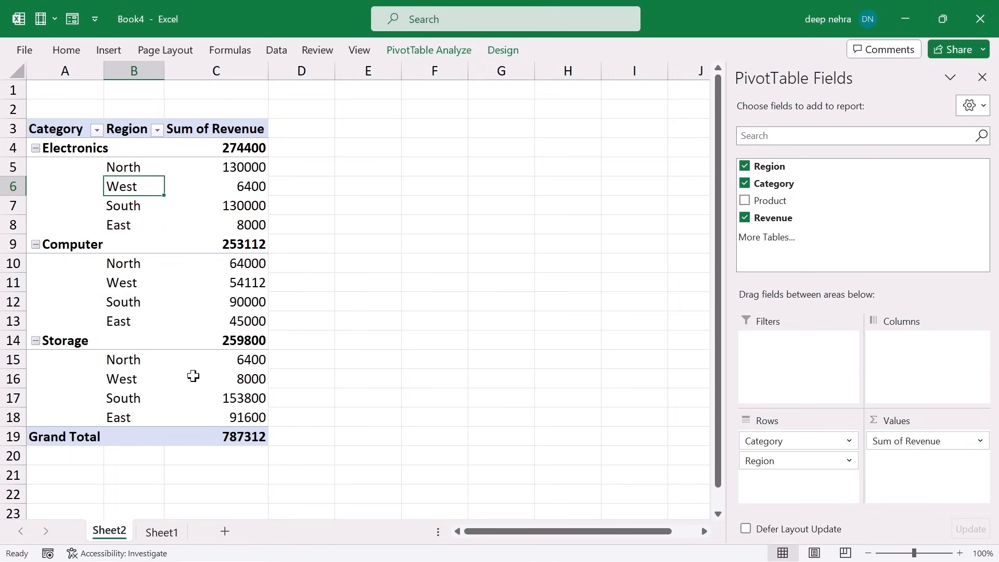
Make East the second region in every category by entering its name in B6 over West
left_click(136, 166)
left_click(119, 260)
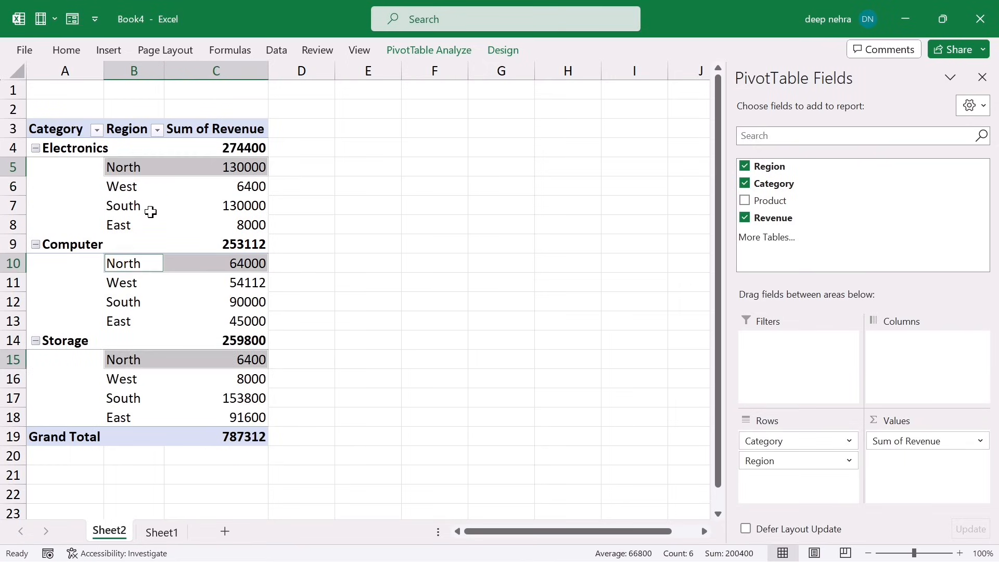
left_click(137, 175)
left_click(136, 186)
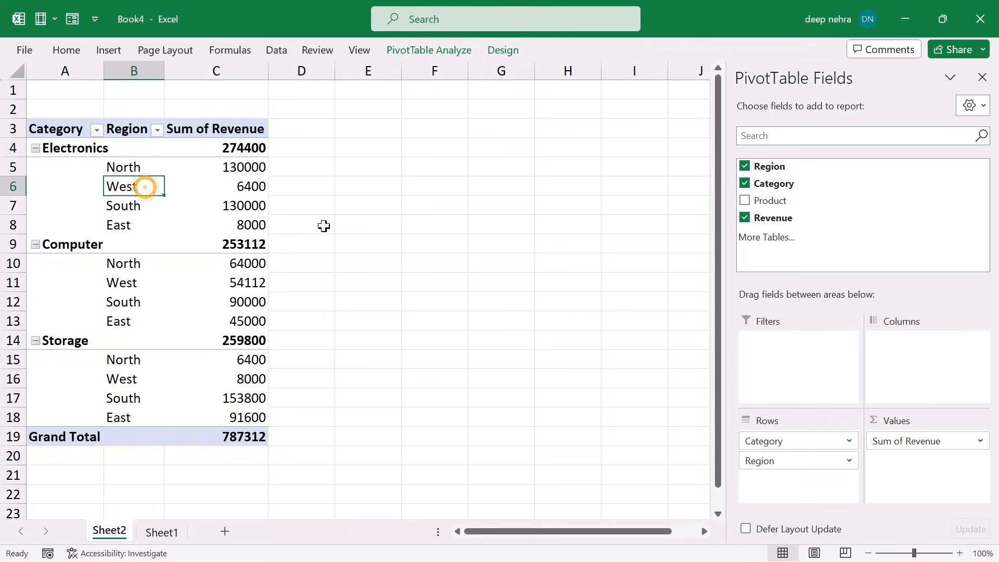
type("e")
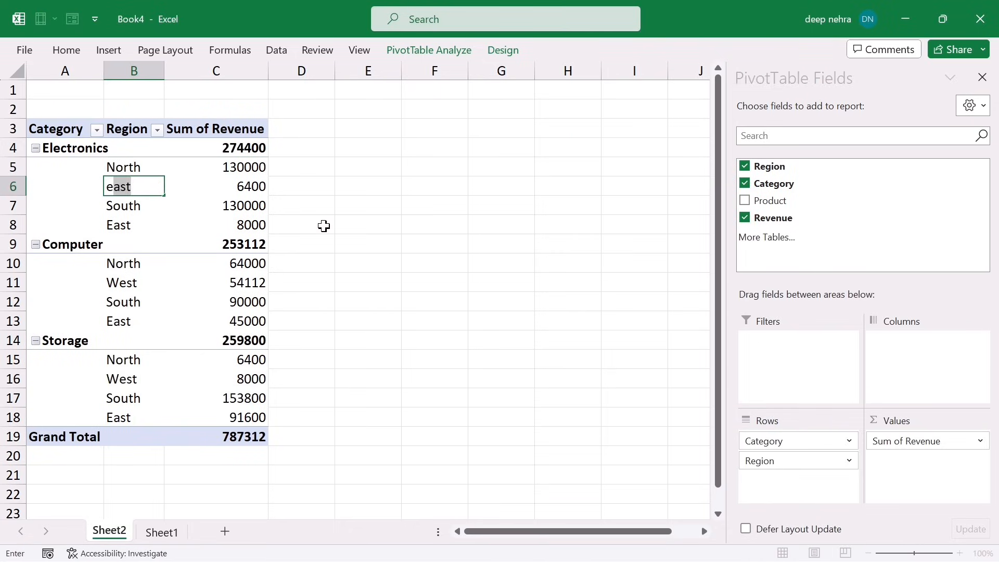
key("Return")
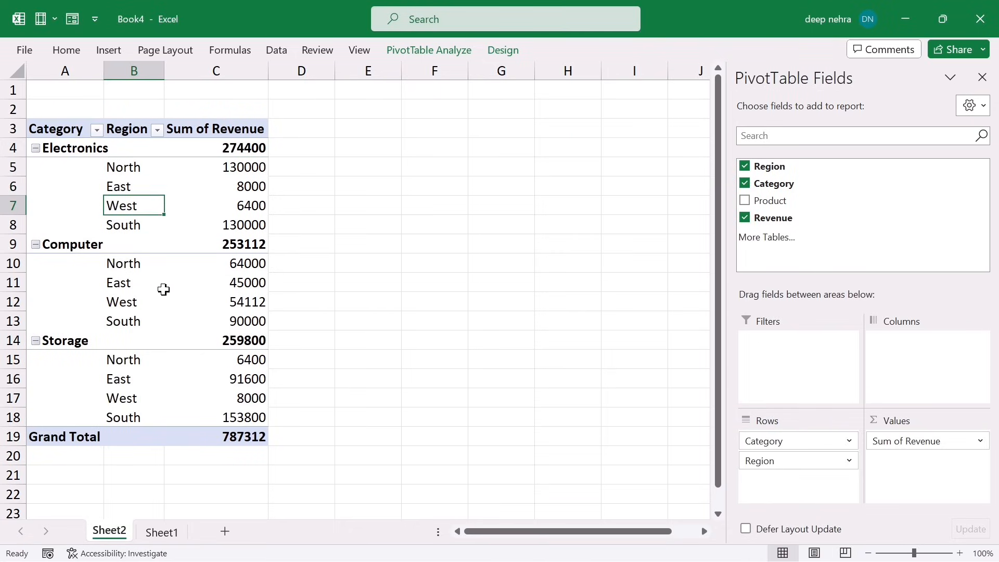
left_click(134, 281)
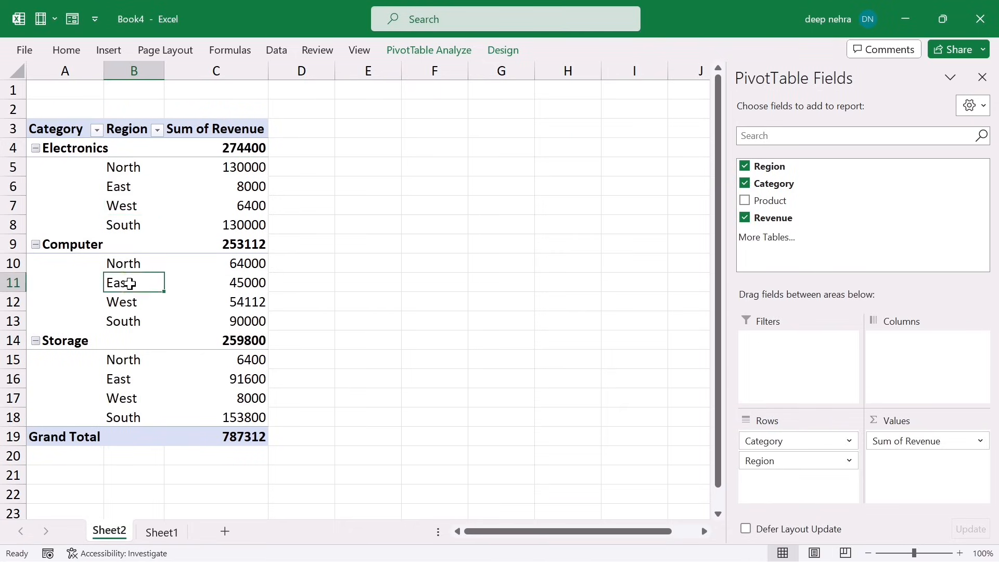
left_click(128, 379)
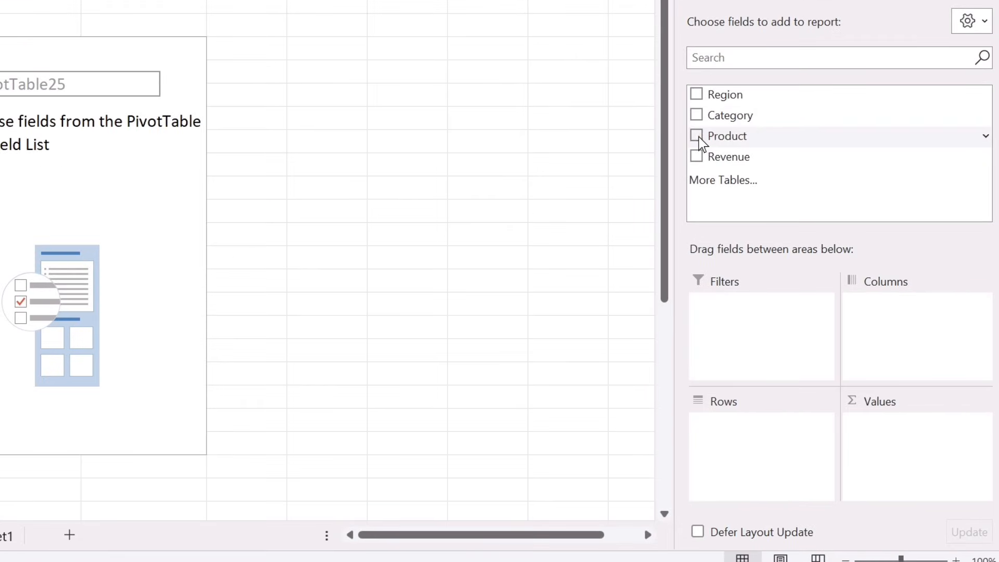
Build the empty PivotTable with Product as rows and Revenue added twice as summed values
left_click(745, 202)
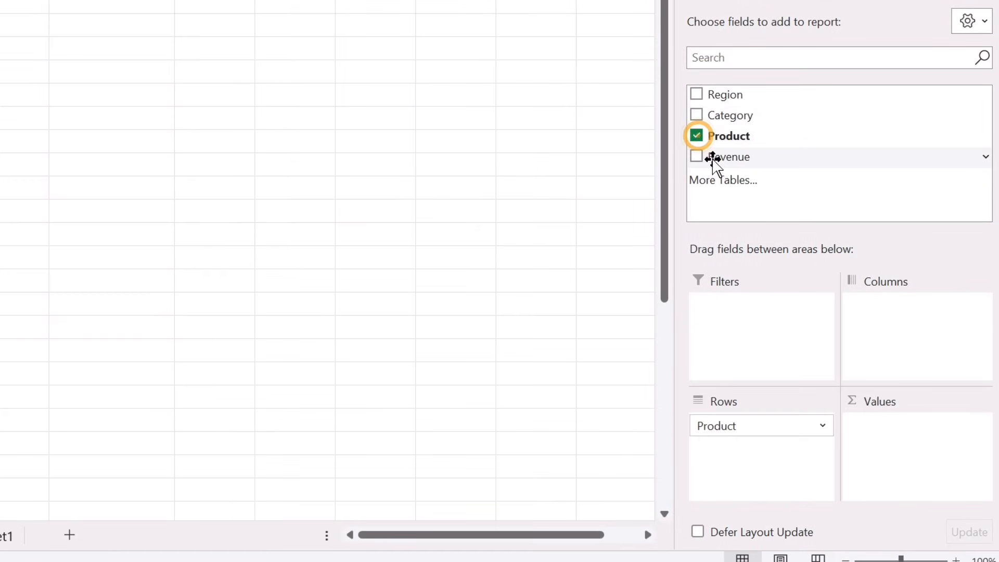
left_click_drag(714, 158, 899, 463)
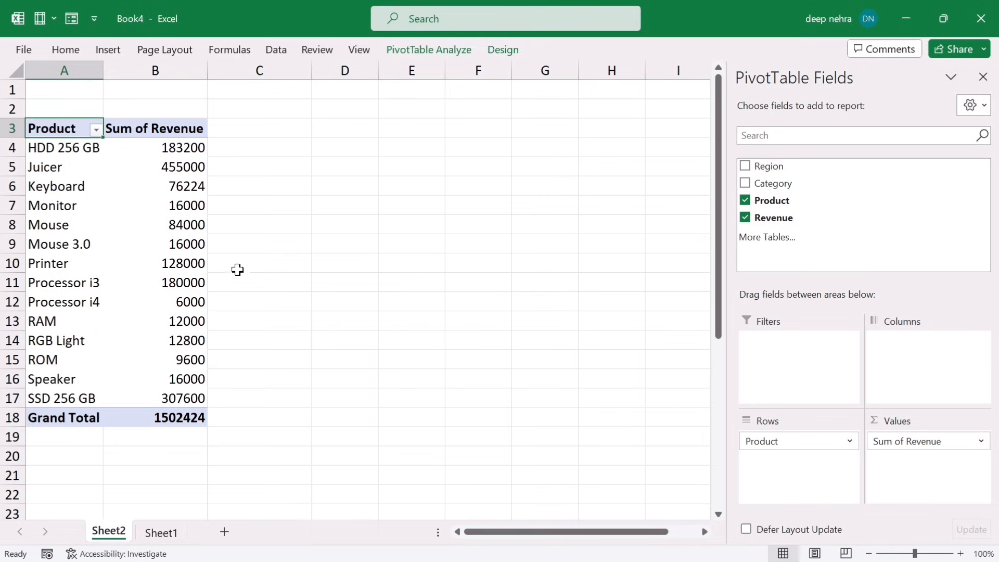
mouse_move(103, 189)
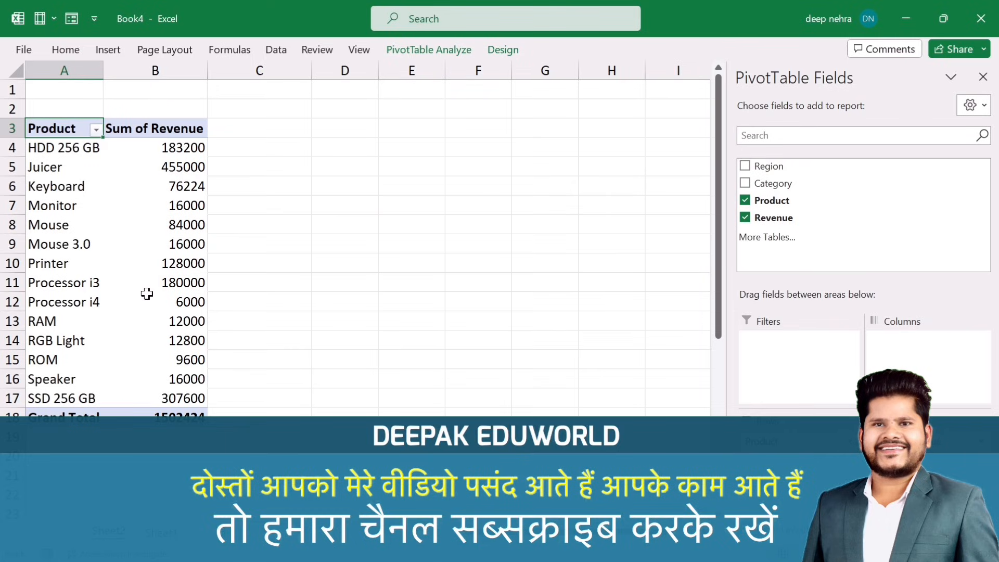
mouse_move(170, 331)
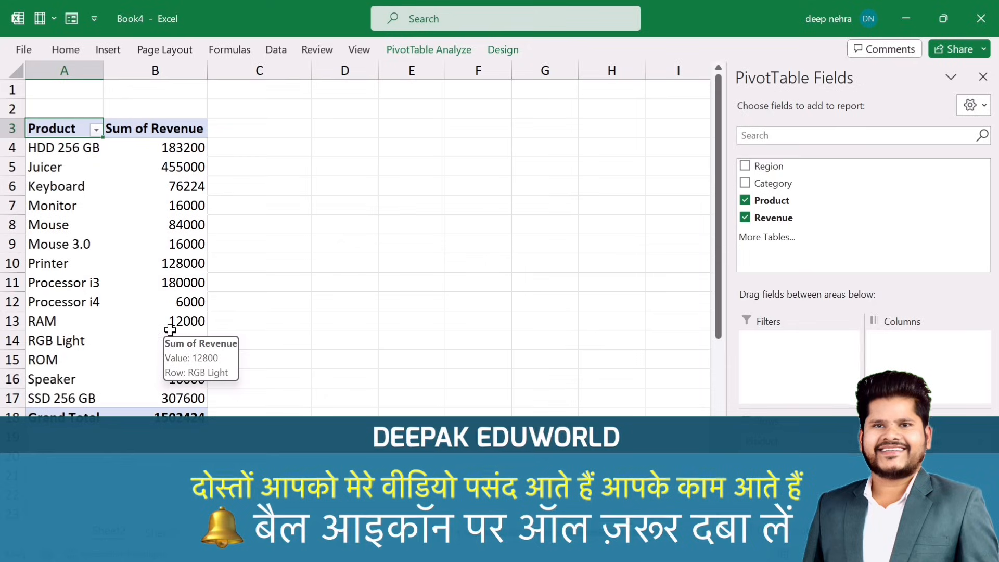
left_click_drag(769, 222, 866, 460)
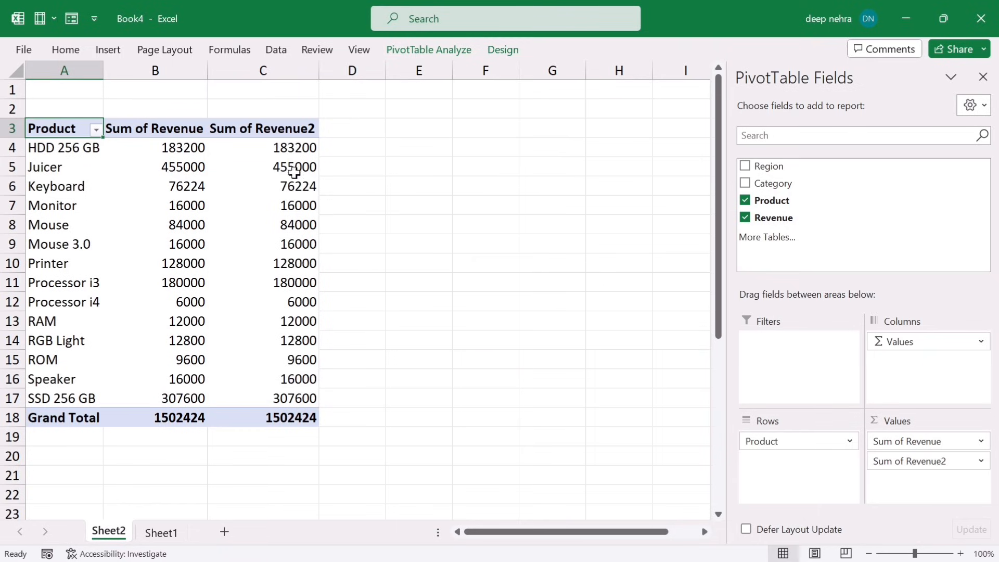
Show the second Revenue value column as % of Column Total and check the Juicer row's share
left_click(261, 208)
right_click(261, 227)
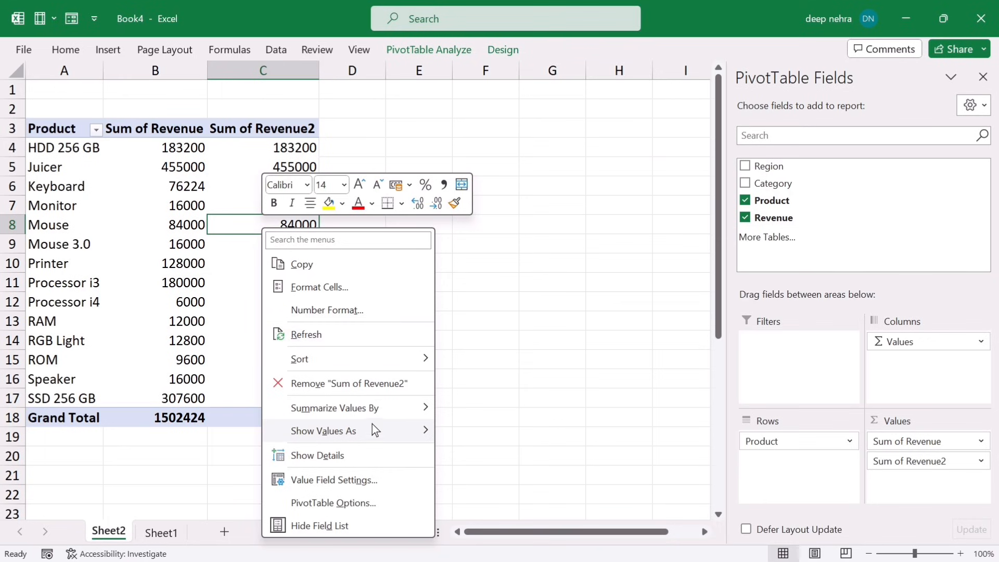
mouse_move(374, 433)
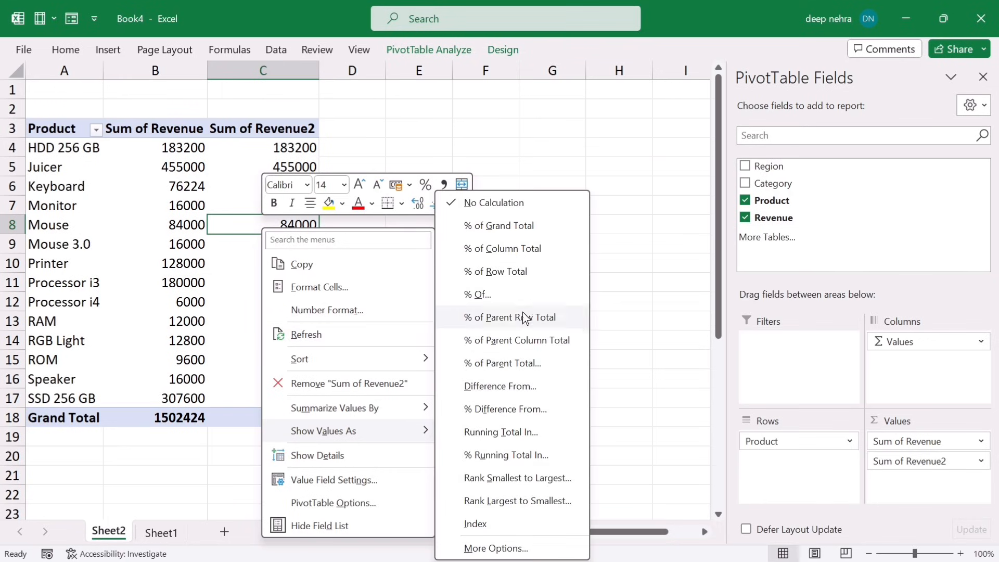
left_click(495, 250)
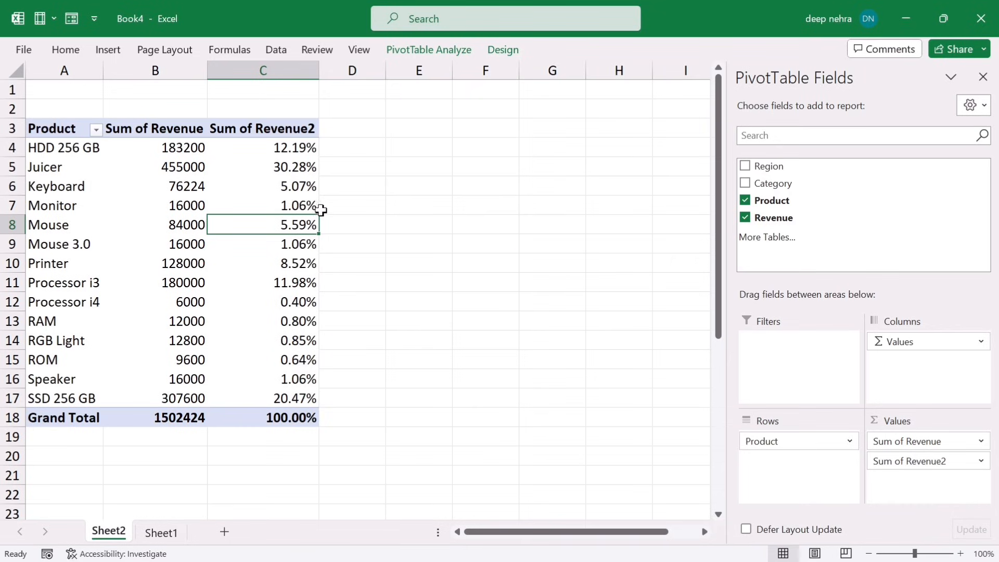
right_click(65, 150)
left_click(261, 162)
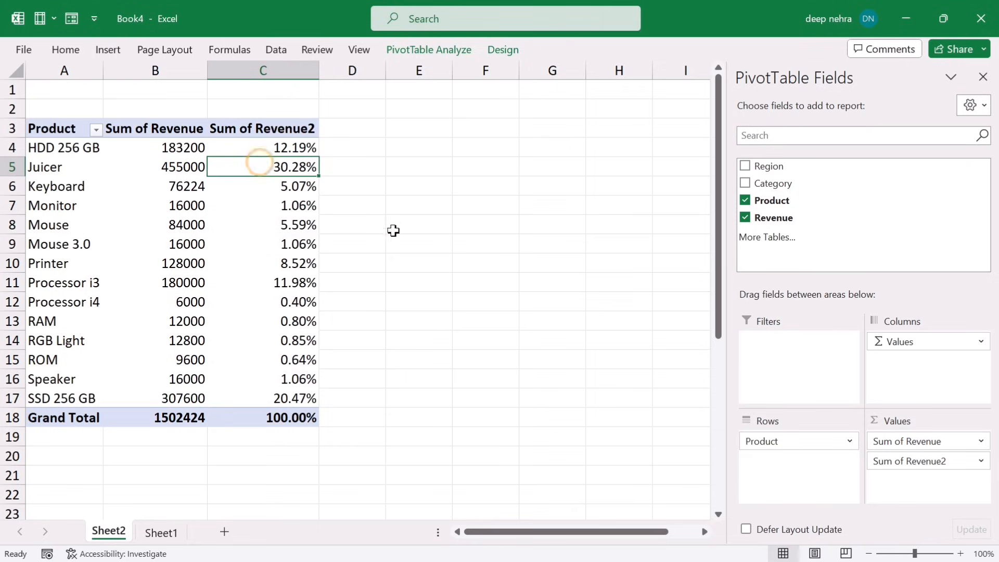
mouse_move(257, 167)
left_click(53, 165)
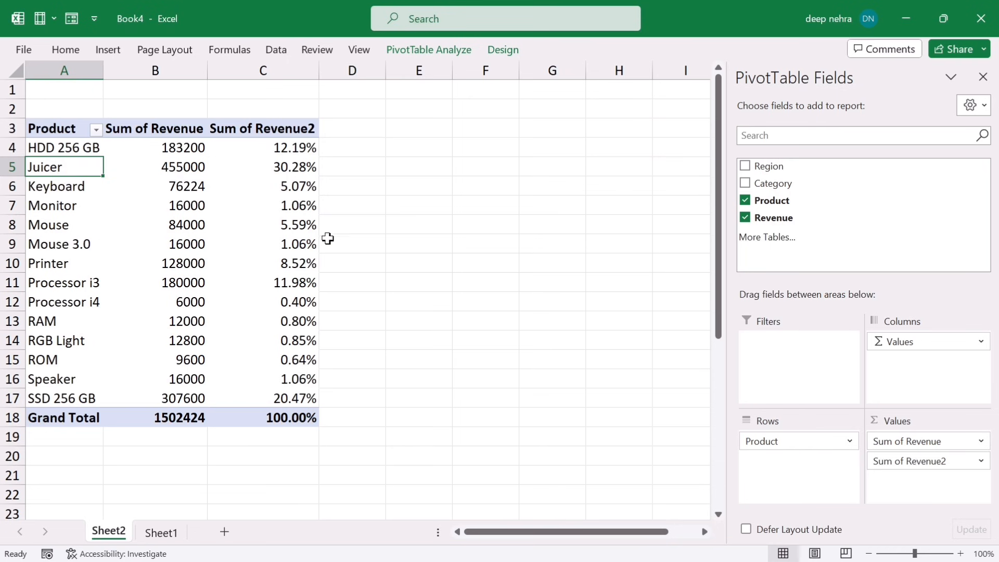
Rename the Sum of Revenue2 value field to "% sale"
double_click(266, 129)
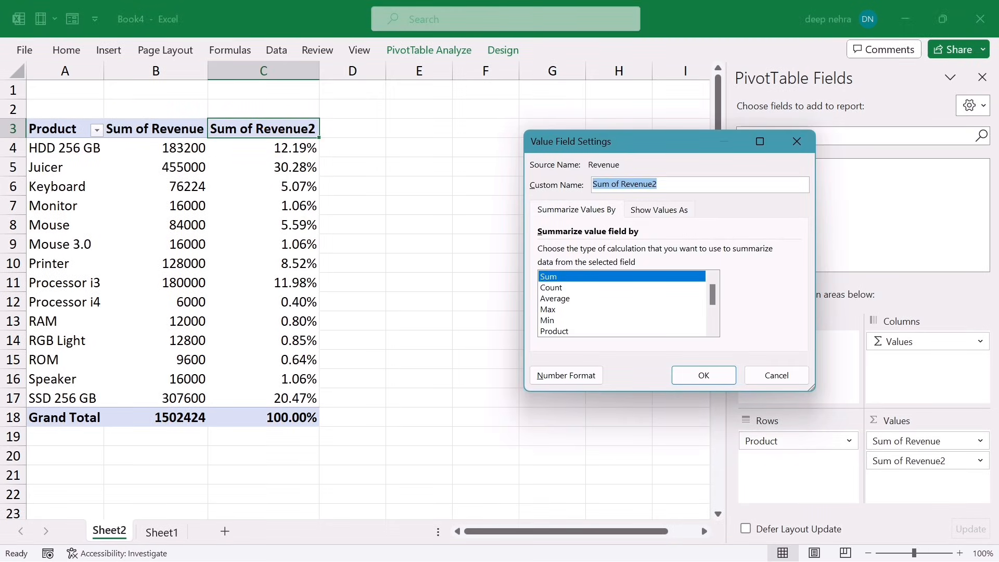
type("% sale")
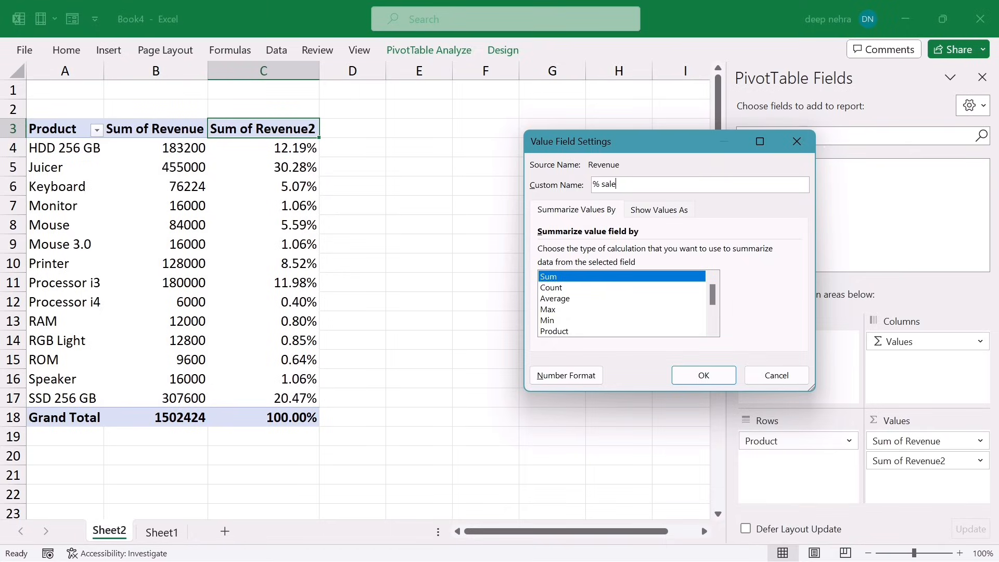
key("Return")
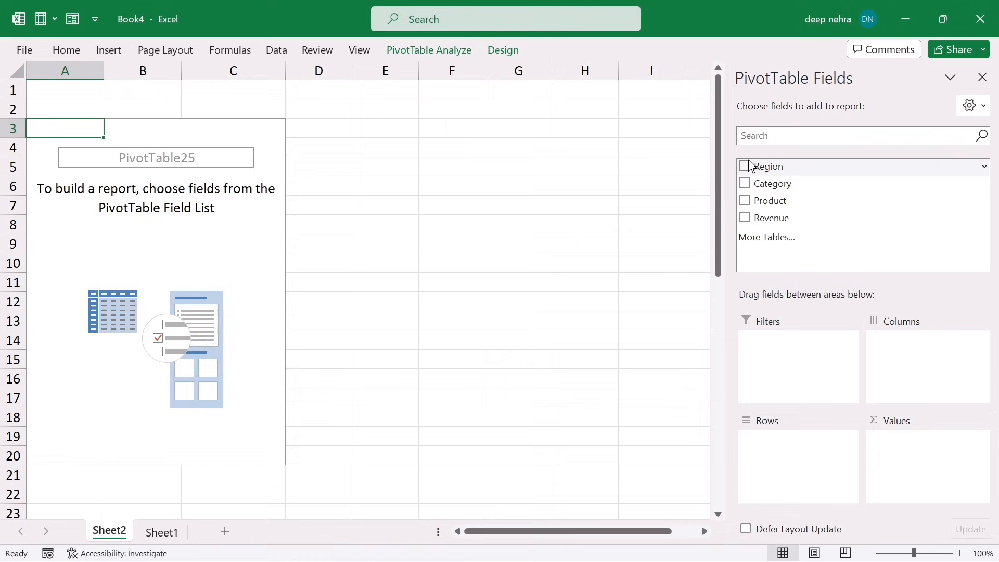
Build the empty PivotTable with Region and Product as rows and Revenue as summed values
left_click(745, 166)
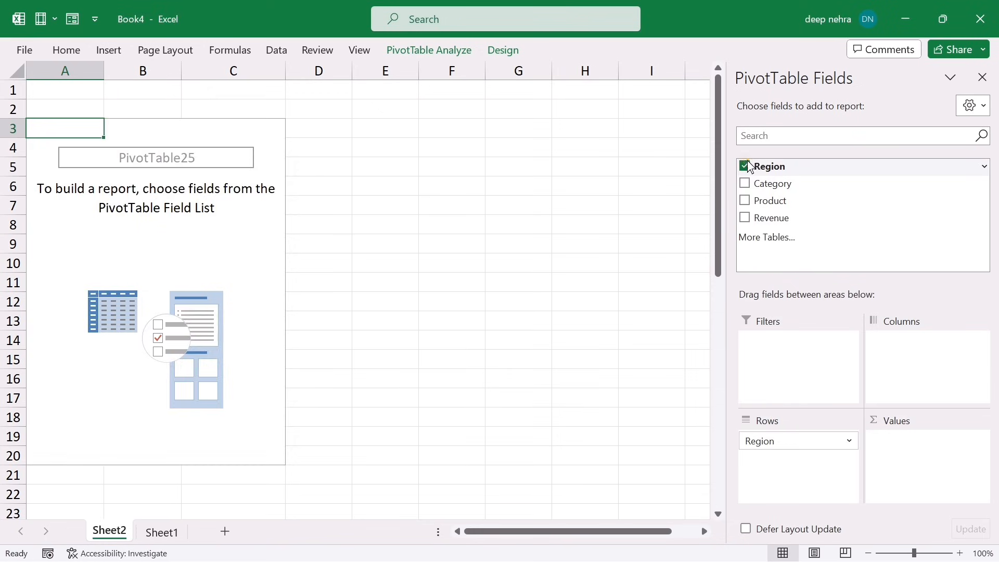
left_click(745, 200)
left_click(744, 219)
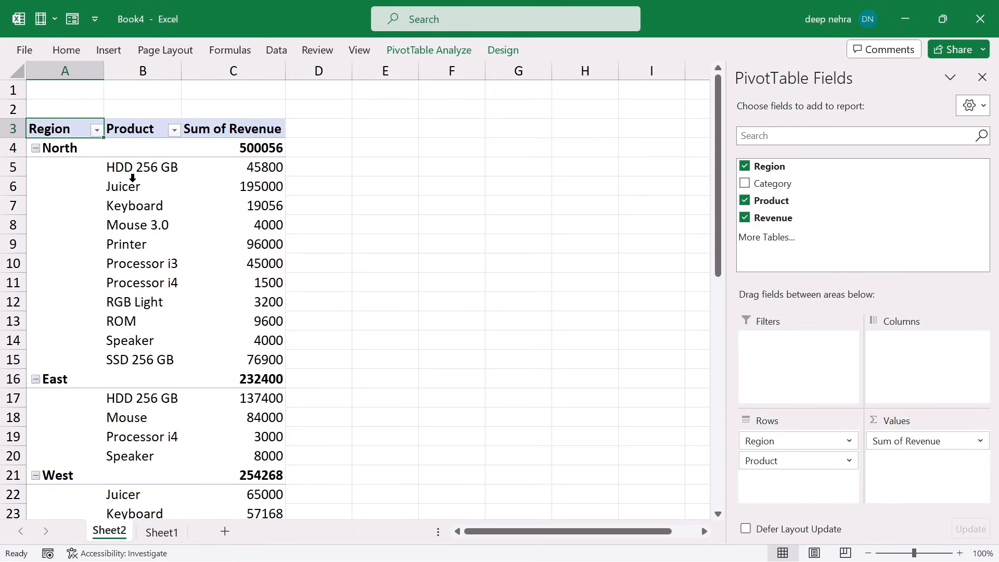
Examine the products listed under each region and their revenue, from North down to the Grand Total
left_click_drag(119, 168, 125, 359)
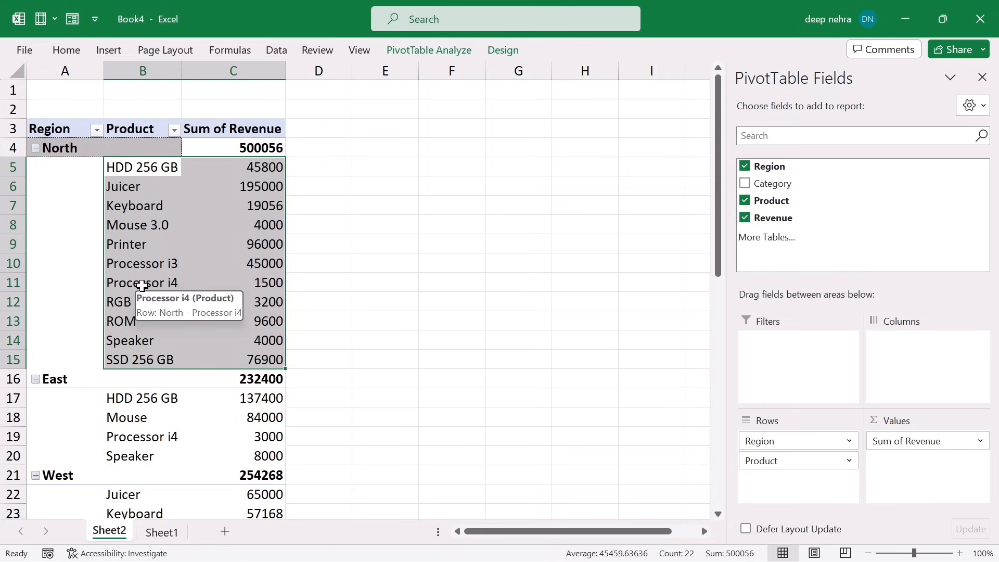
scroll(142, 285, "down", 3)
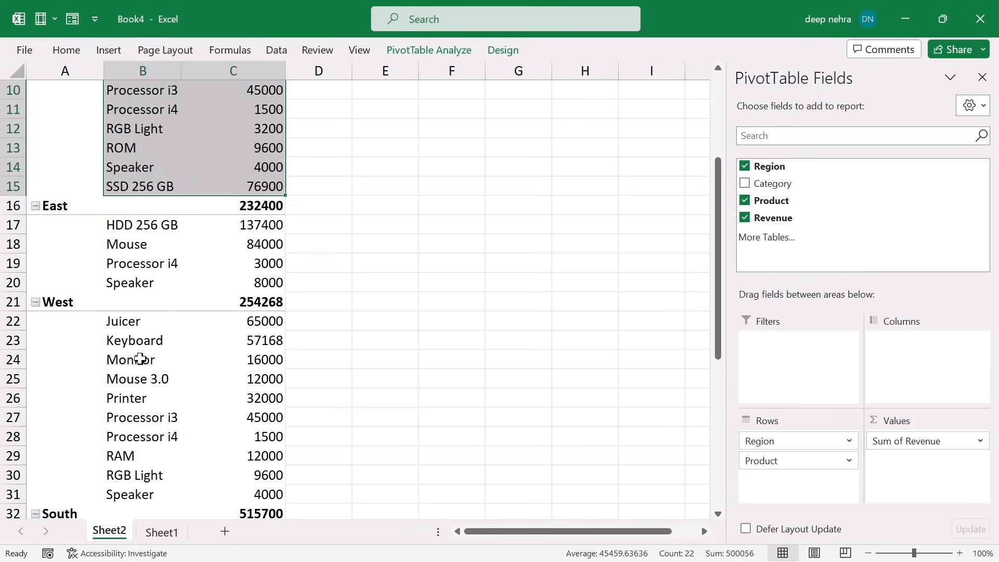
scroll(139, 396, "down", 1)
scroll(138, 385, "down", 2)
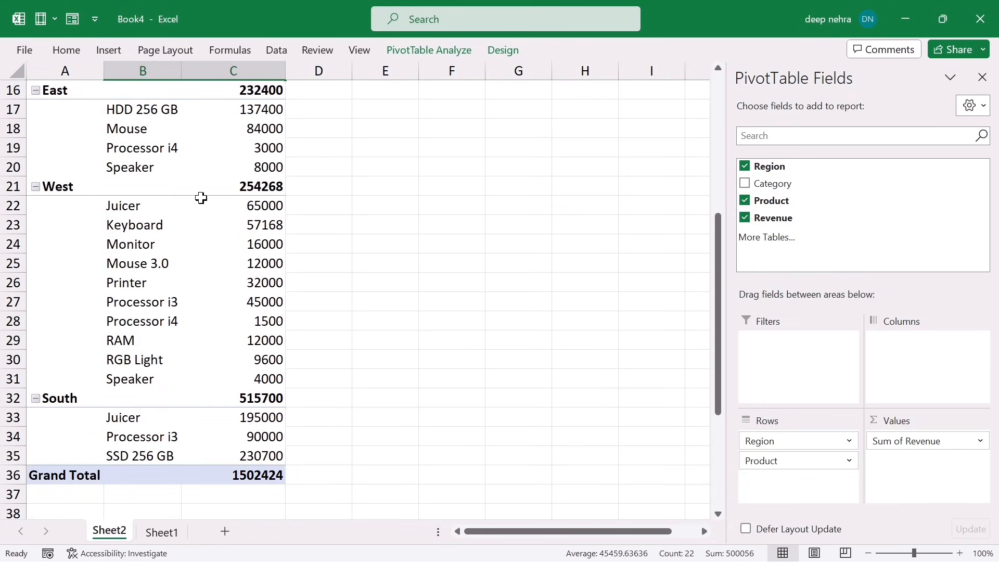
mouse_move(186, 231)
left_click(396, 246)
scroll(318, 304, "up", 3)
scroll(317, 304, "up", 2)
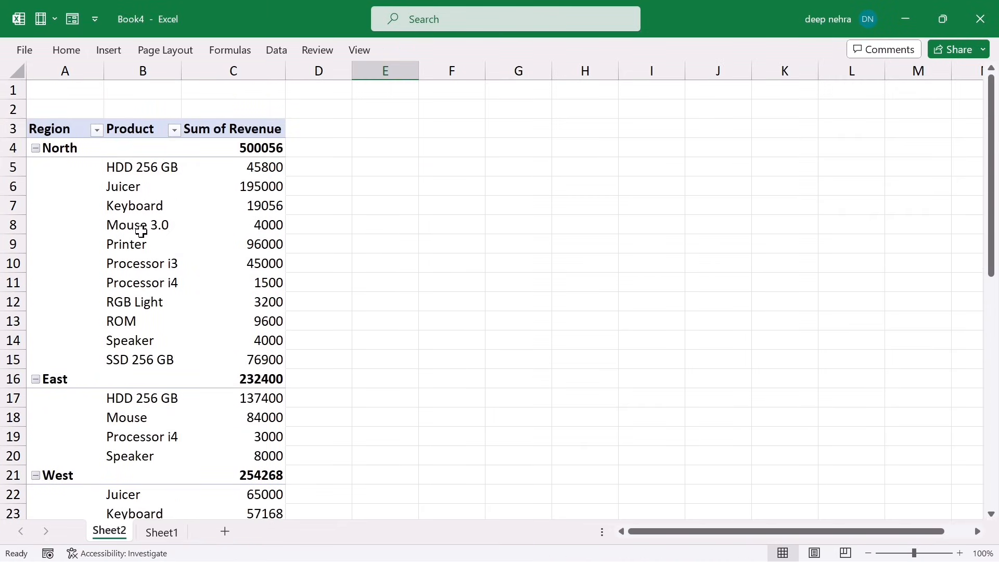
mouse_move(135, 283)
Filter Product to the top 4 items by Sum of Revenue in each region and select North's remaining products
left_click(148, 206)
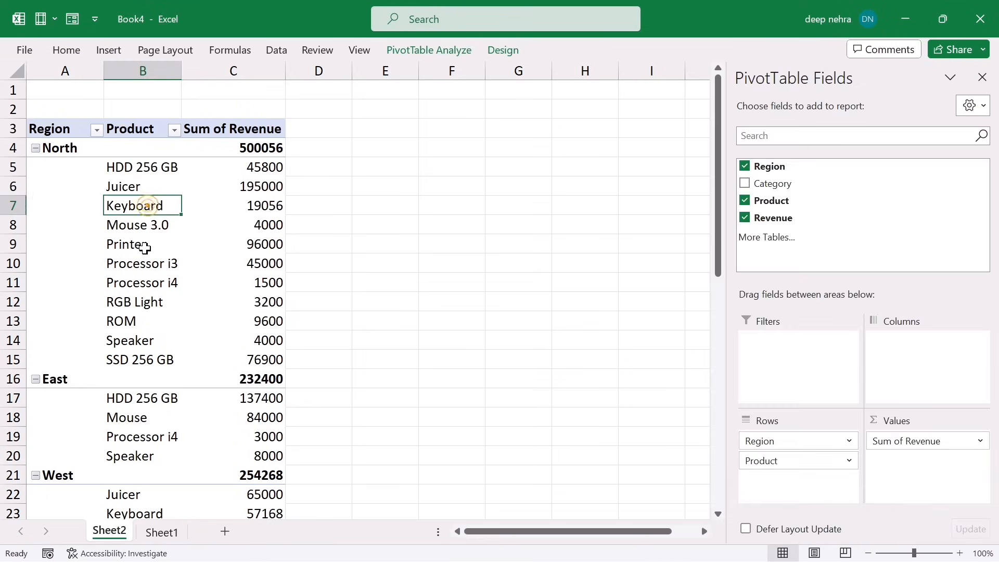
left_click(146, 247)
right_click(129, 248)
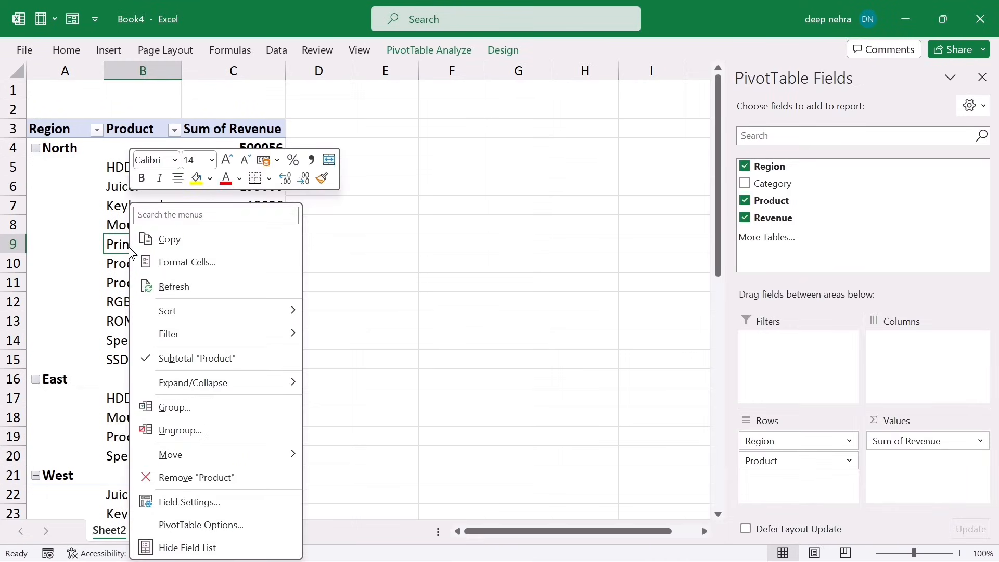
mouse_move(179, 334)
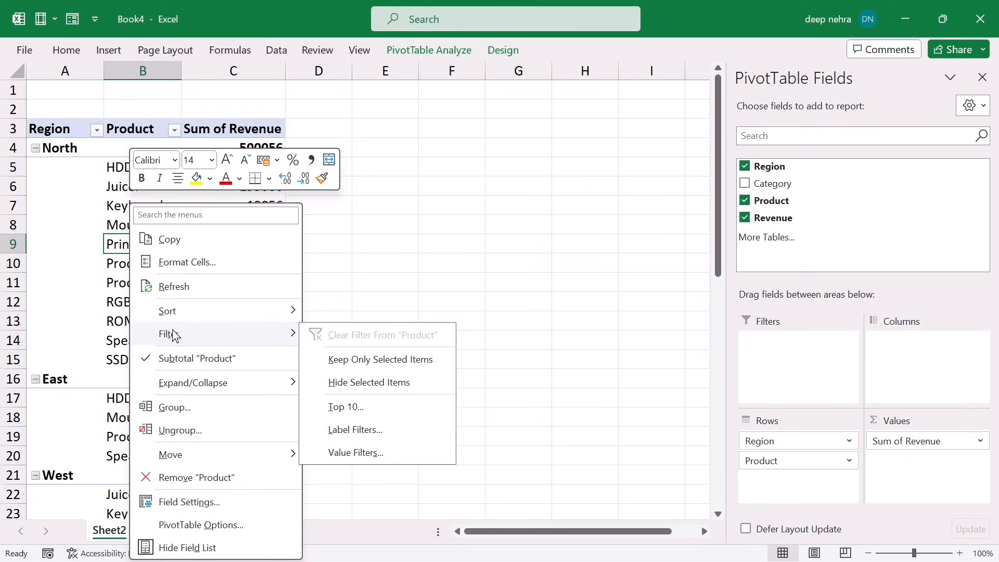
left_click(376, 404)
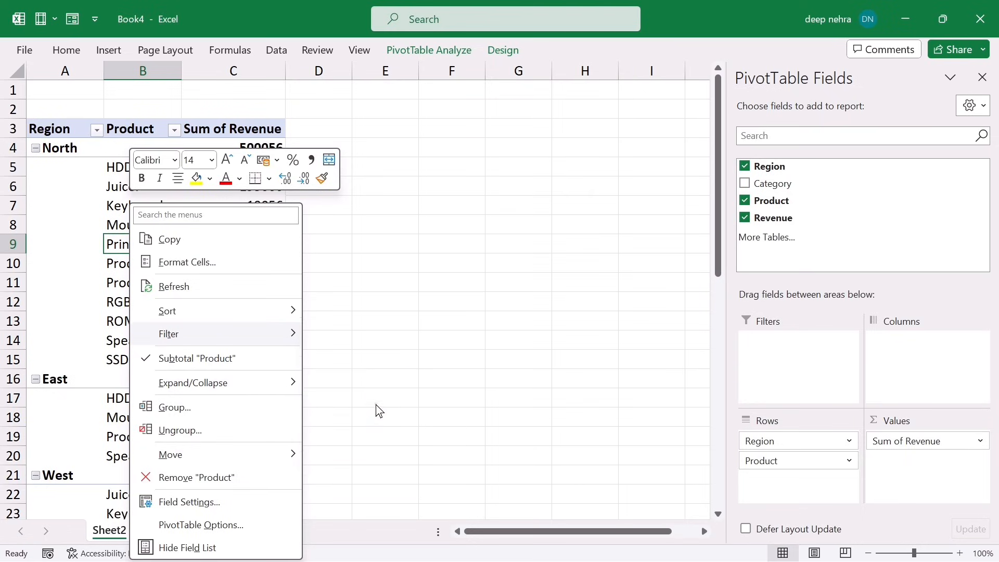
left_click(417, 239)
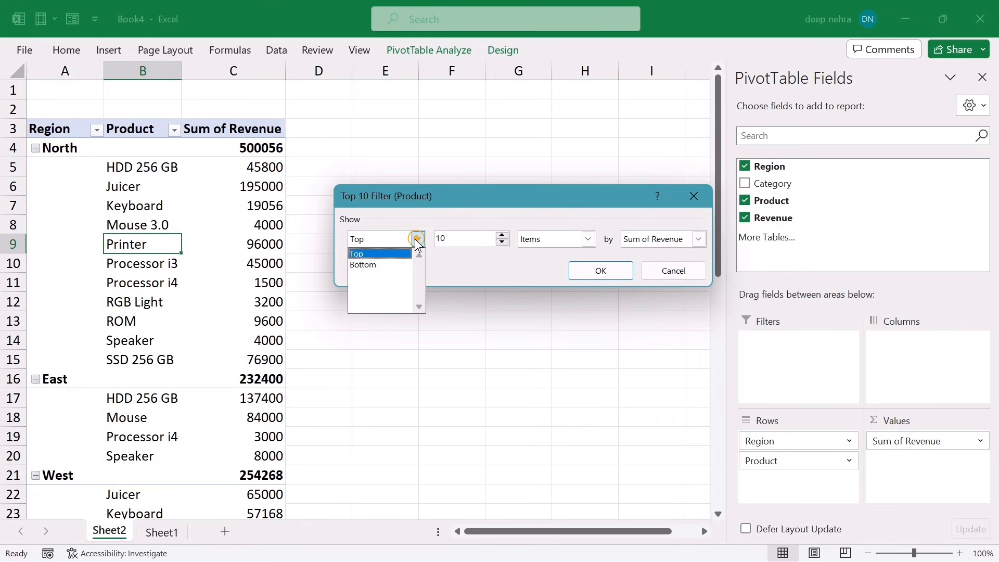
left_click(366, 255)
key("Tab")
type("5")
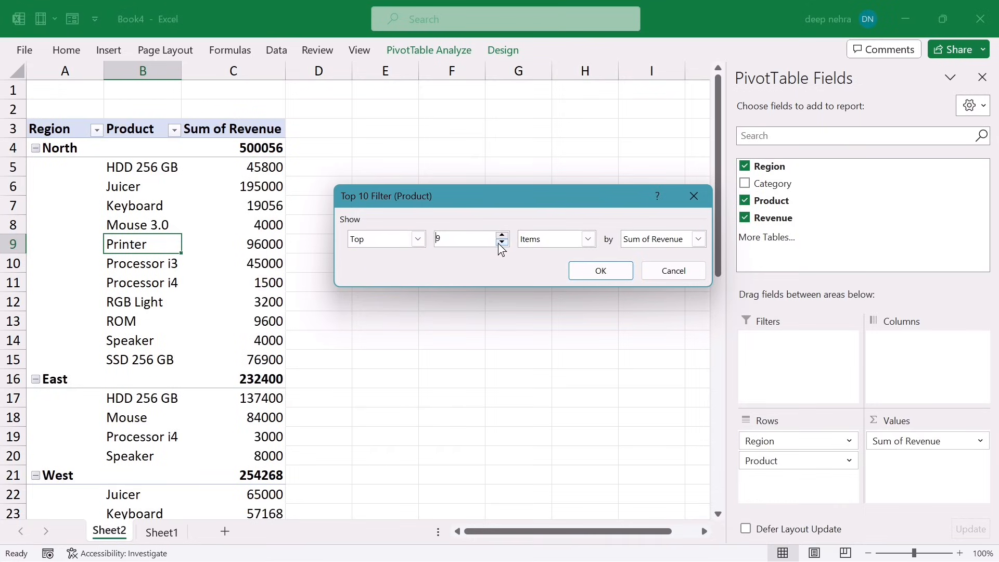
left_click(498, 243)
left_click(502, 243)
left_click(456, 241)
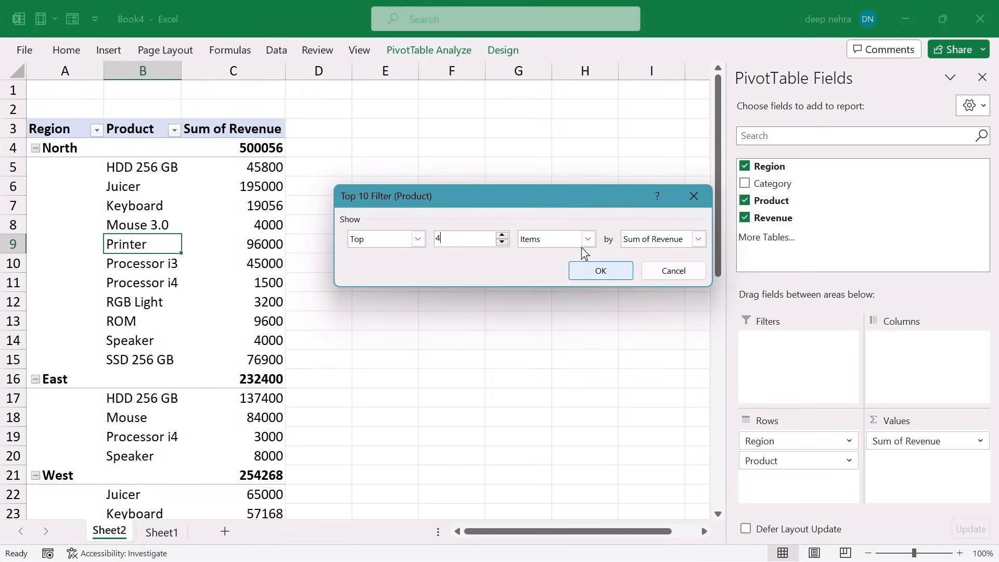
key("Tab")
left_click(576, 271)
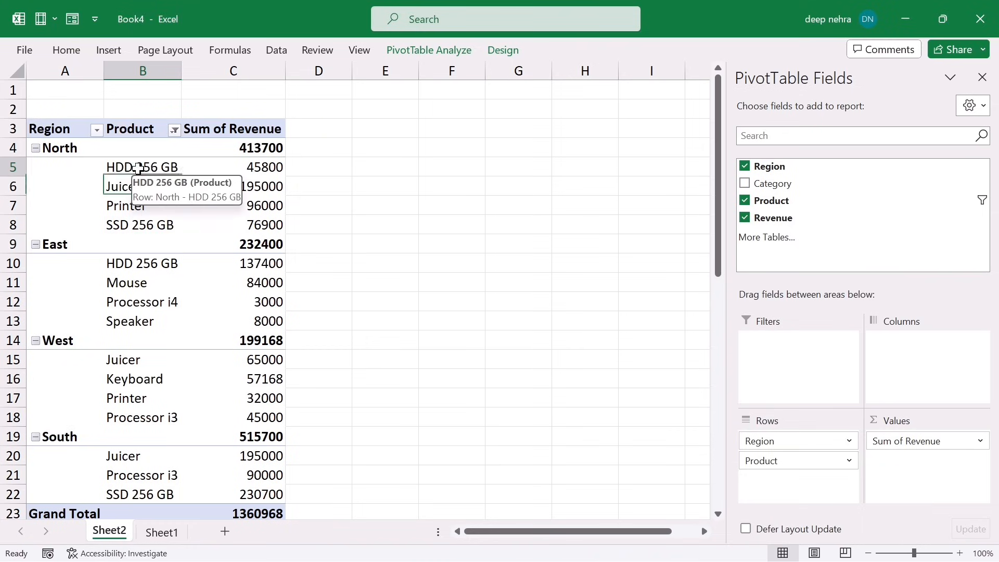
left_click_drag(138, 171, 149, 227)
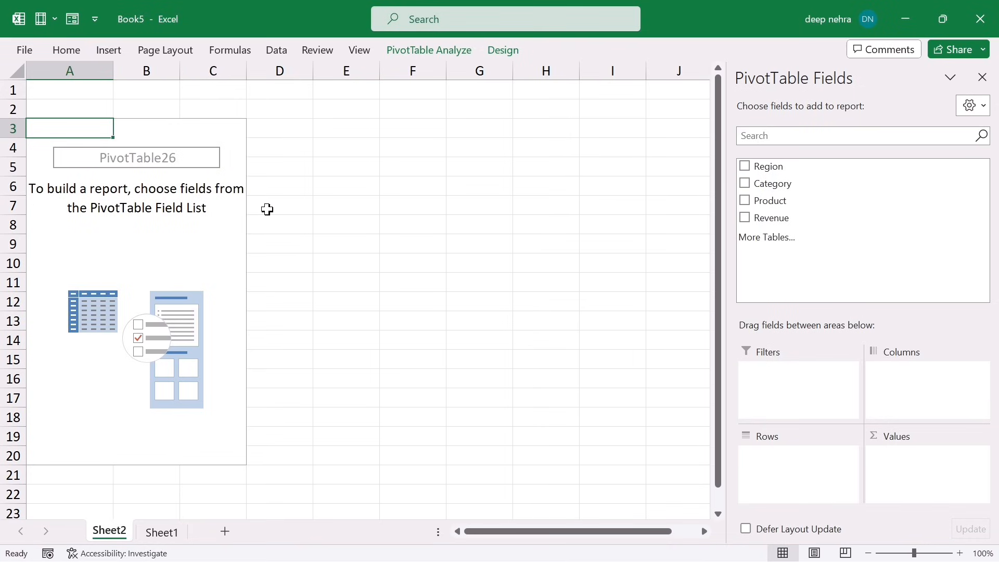
Build the empty PivotTable in Book5 with Product as rows, Revenue as summed values and Region as report filter
left_click(745, 202)
left_click(746, 219)
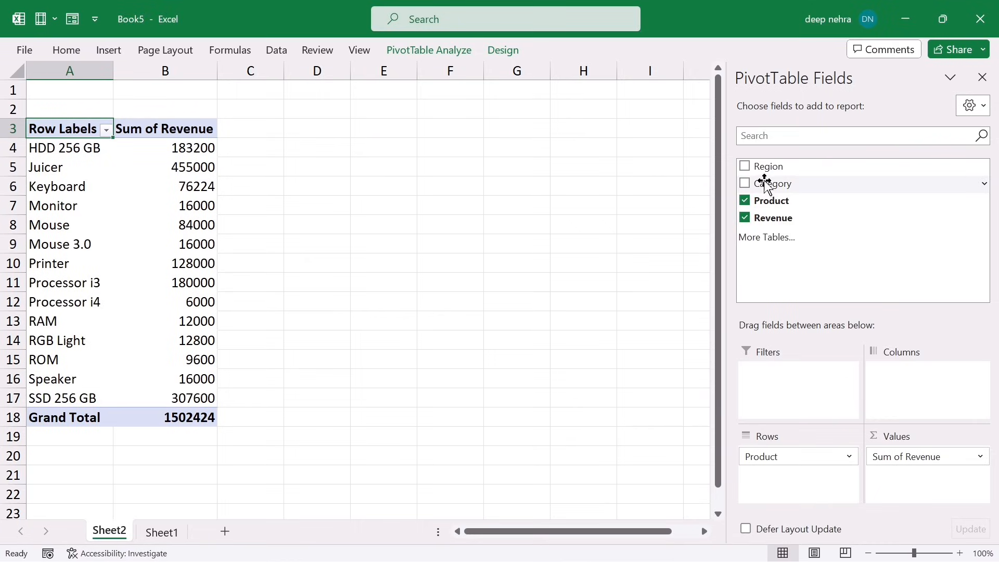
left_click_drag(744, 167, 787, 401)
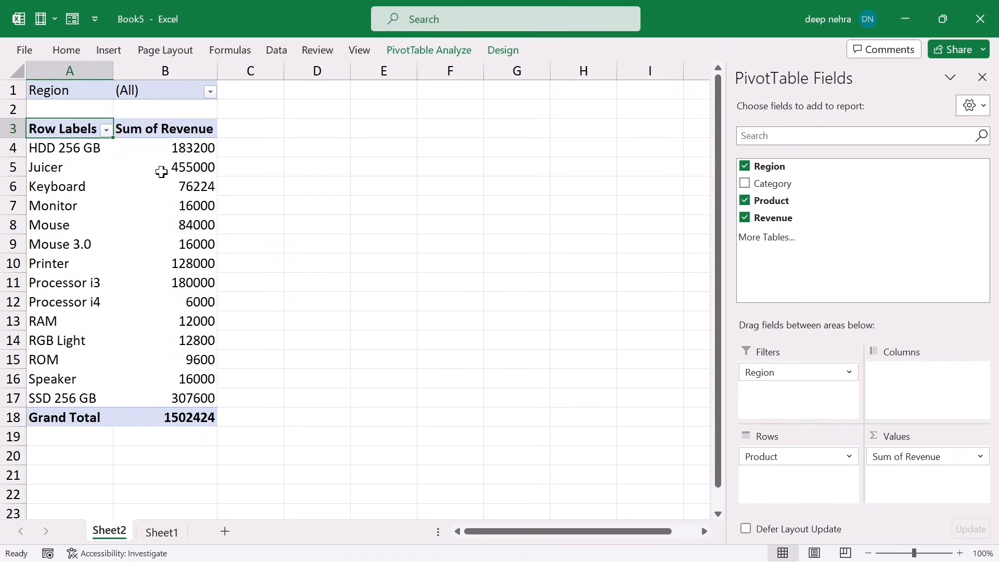
Set the Region report filter to East
left_click(211, 94)
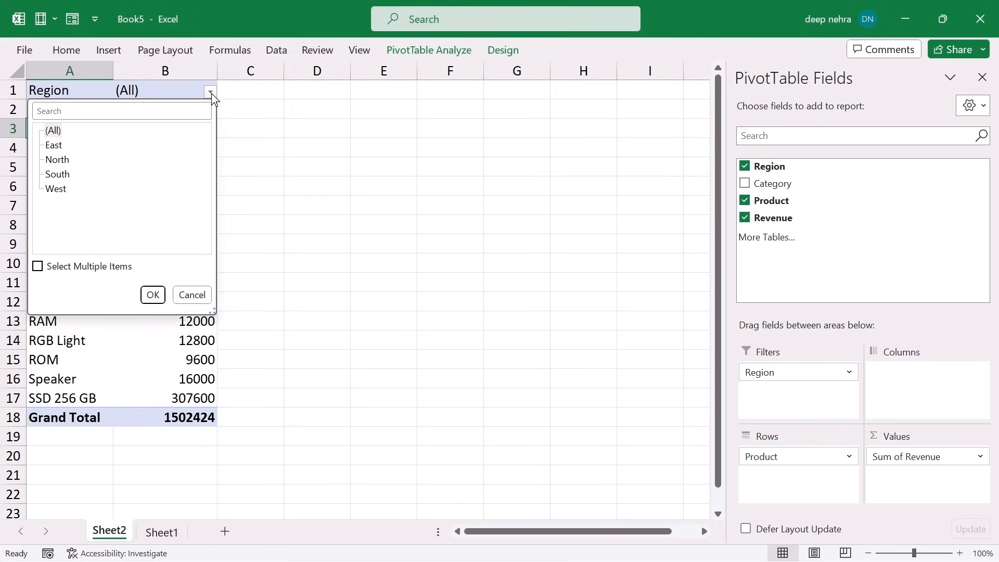
left_click(54, 146)
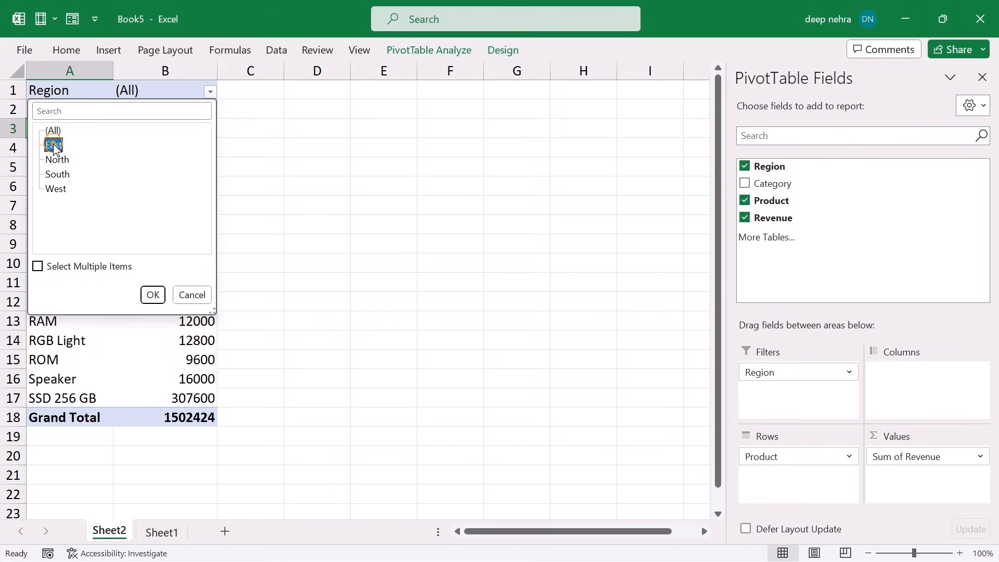
left_click(150, 295)
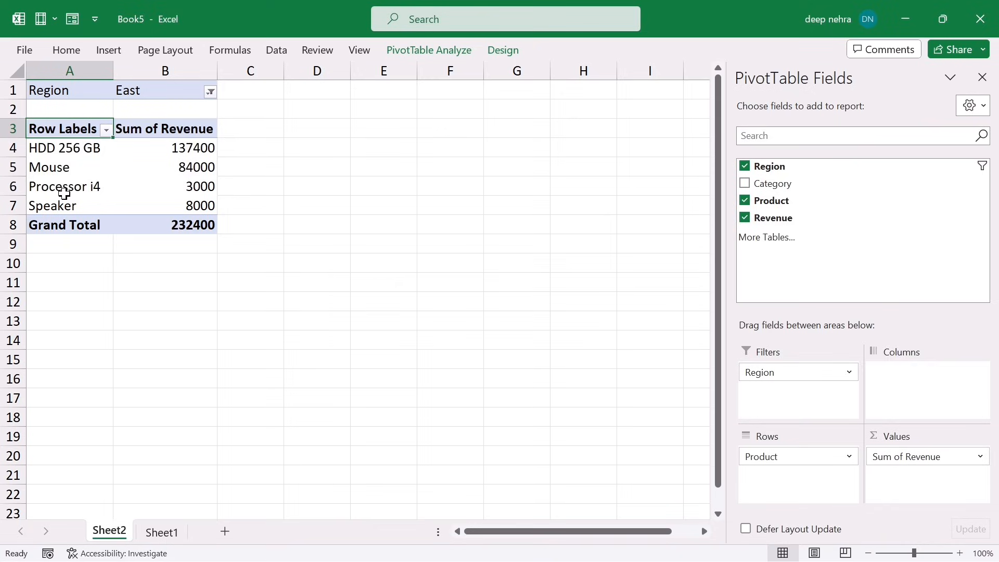
Switch the Region report filter to North and select its filter cell
left_click(210, 92)
left_click(75, 161)
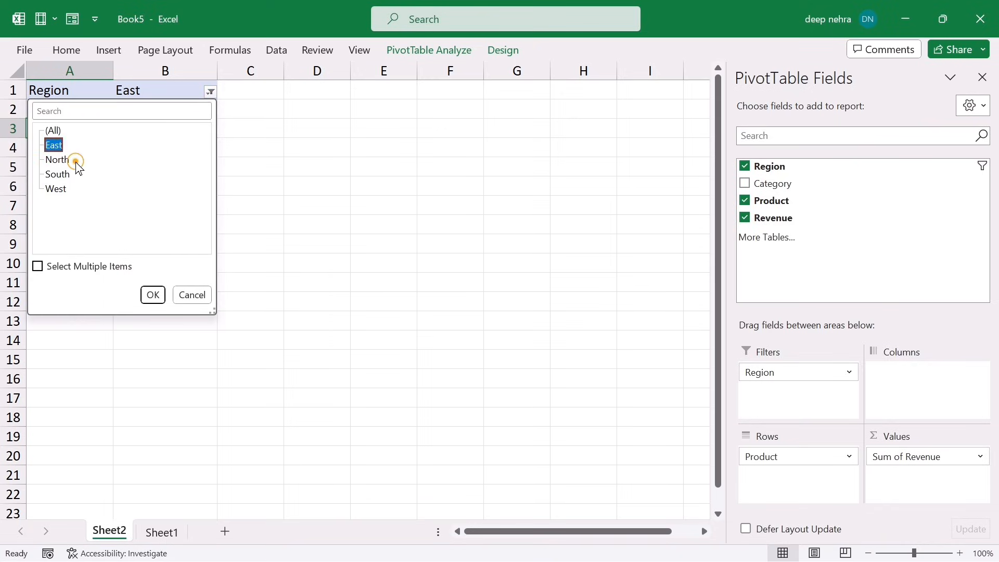
left_click(151, 294)
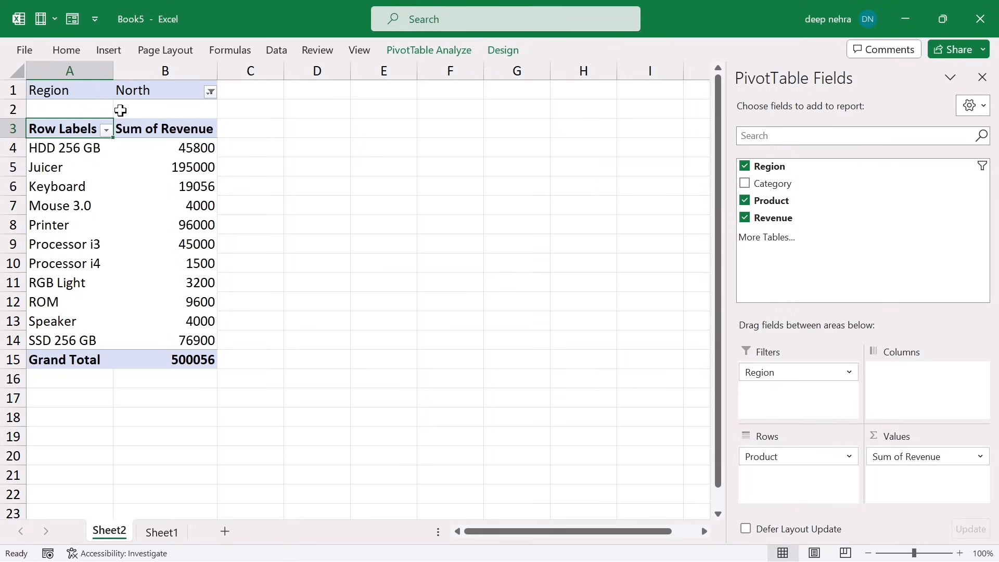
left_click(128, 92)
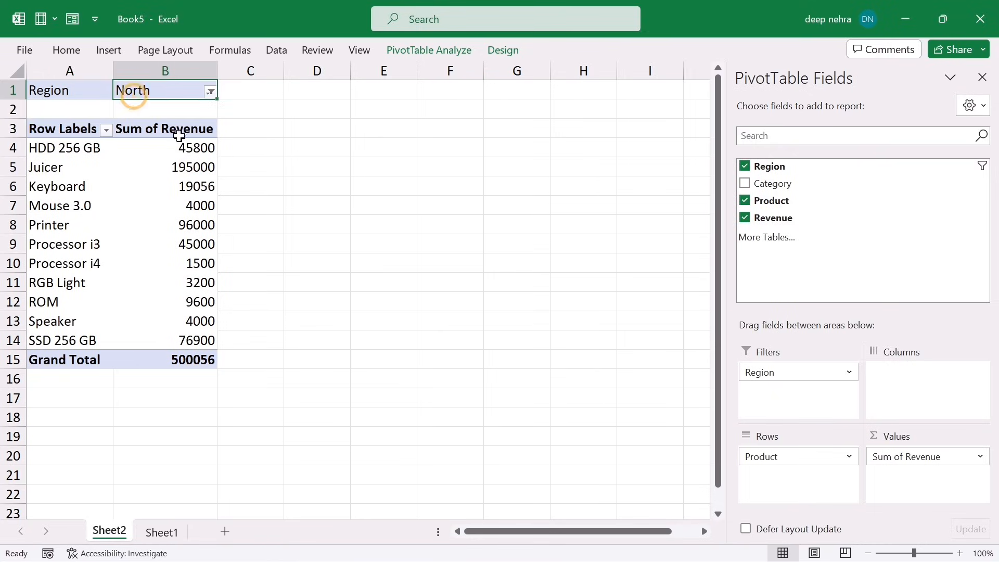
Reset the Region report filter to (All)
left_click(210, 92)
left_click(53, 130)
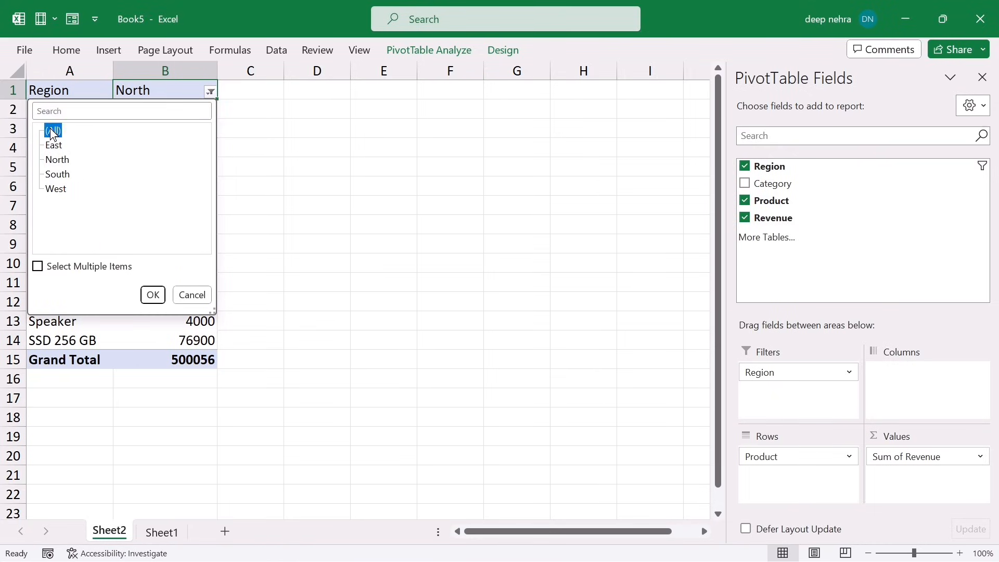
left_click(152, 294)
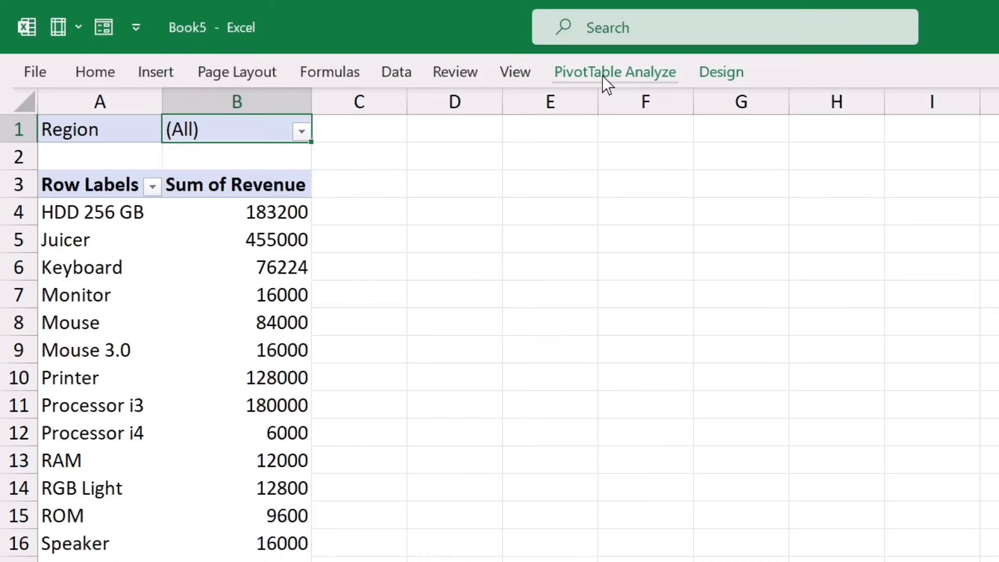
Generate a separate PivotTable sheet for each region with Show Report Filter Pages
left_click(420, 53)
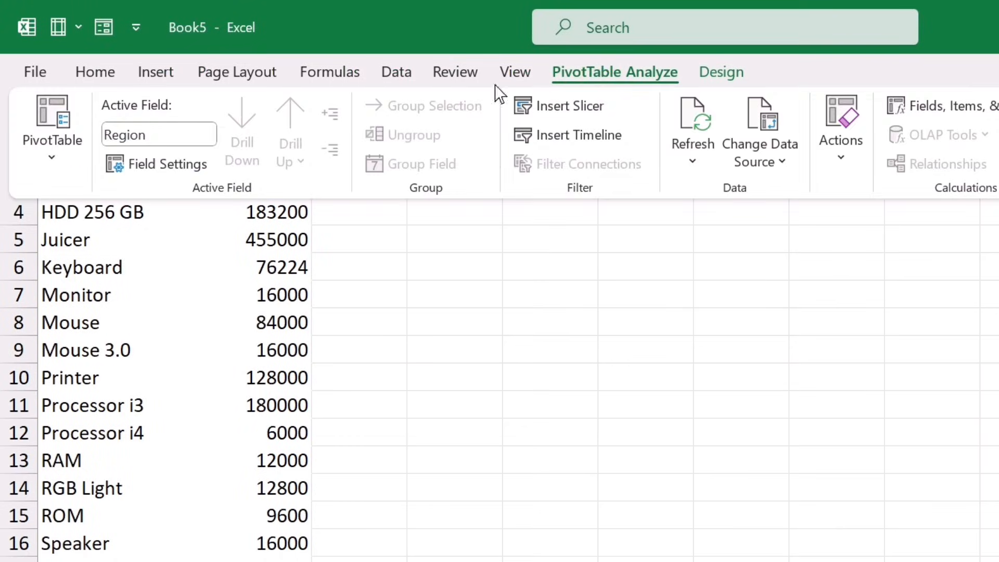
left_click(52, 156)
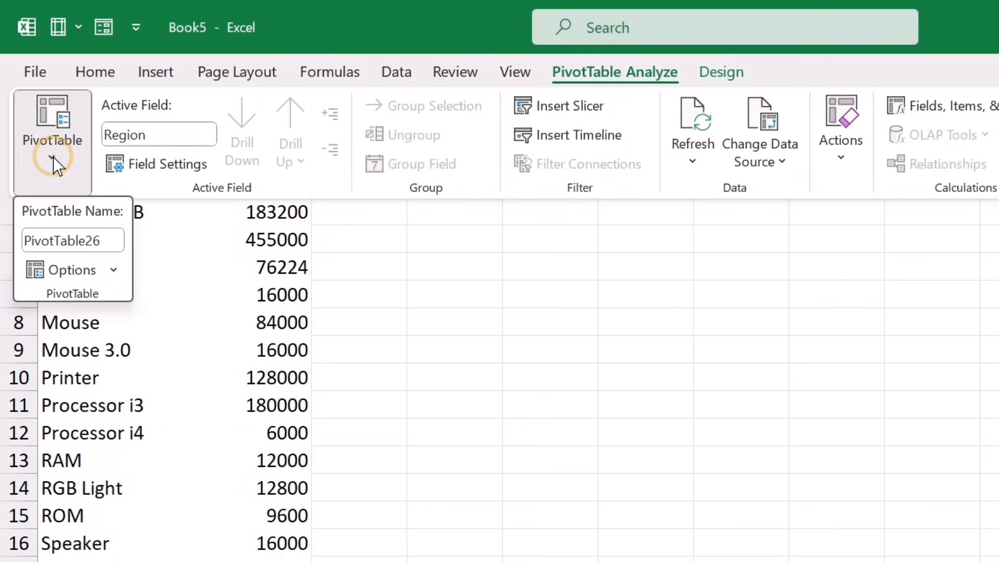
left_click(114, 270)
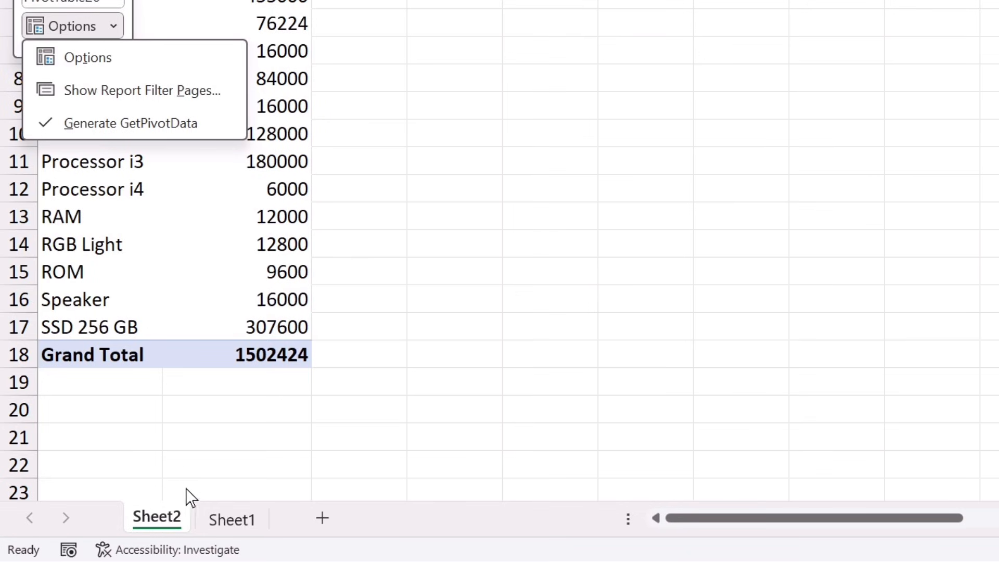
mouse_move(247, 191)
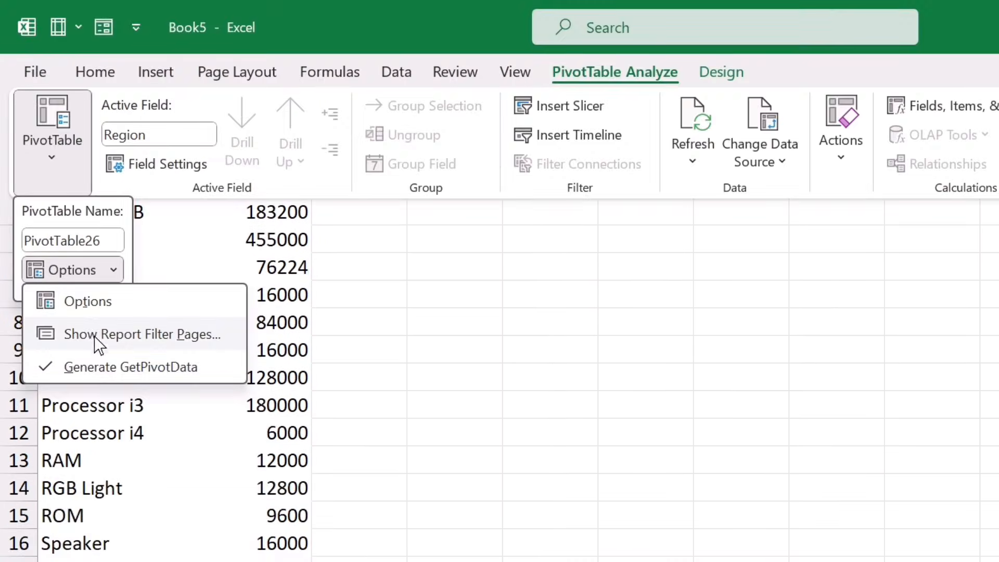
left_click(133, 333)
left_click(744, 430)
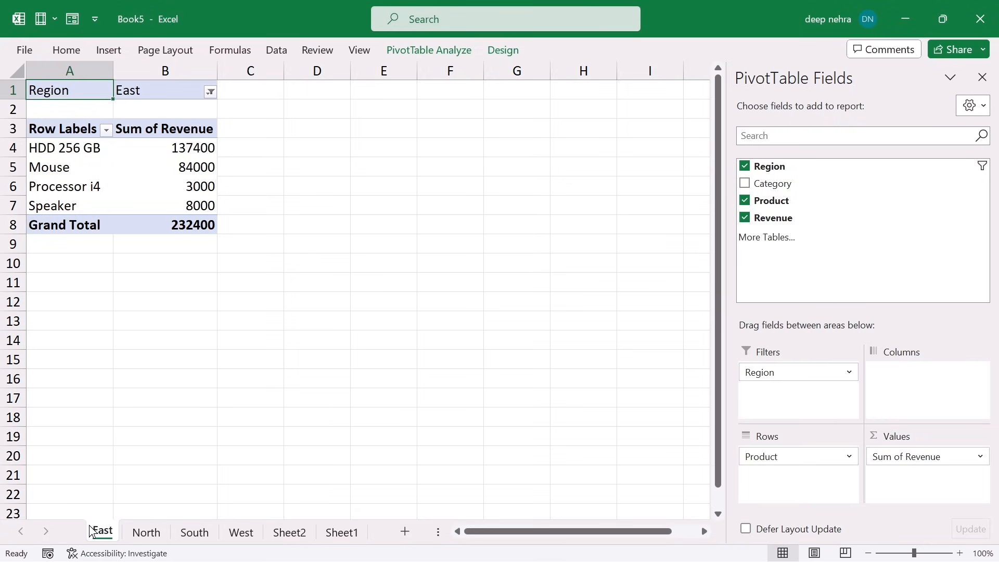
Review the generated North, South and West sheets in turn
left_click(145, 531)
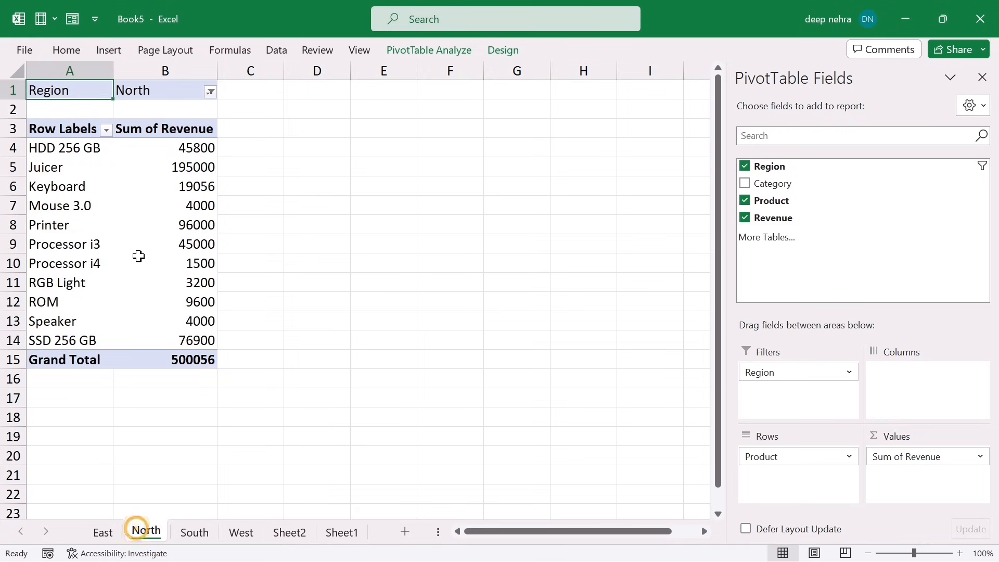
left_click(195, 532)
left_click(241, 531)
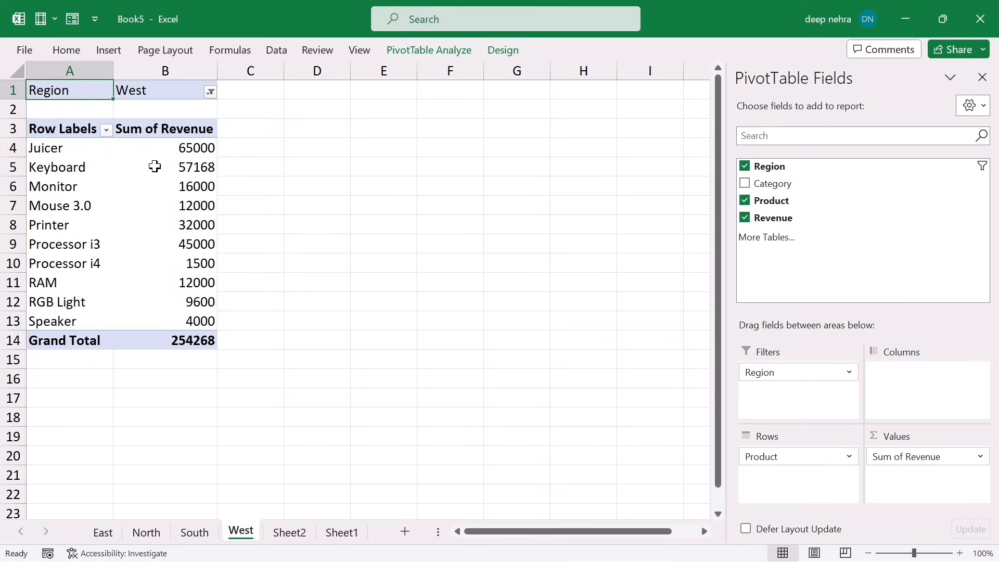
Check the Region filter choices on the West sheet and review the East, North, South and West sheets in turn
left_click(159, 91)
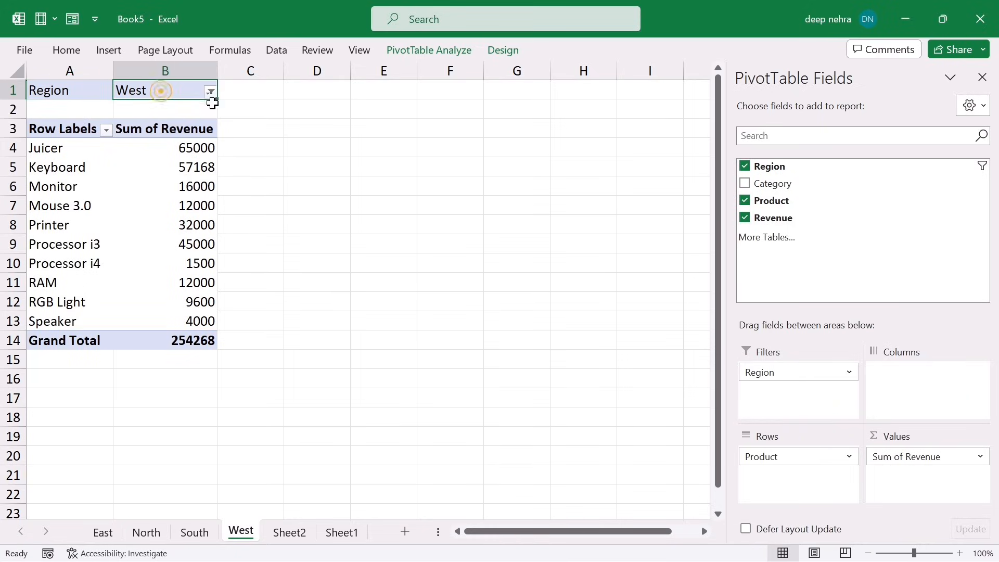
left_click(213, 89)
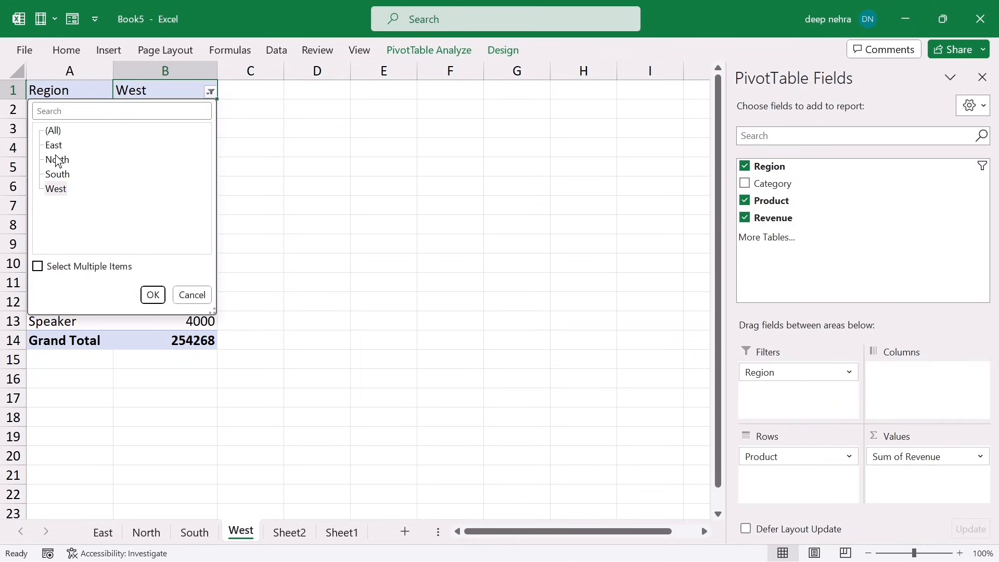
left_click(305, 180)
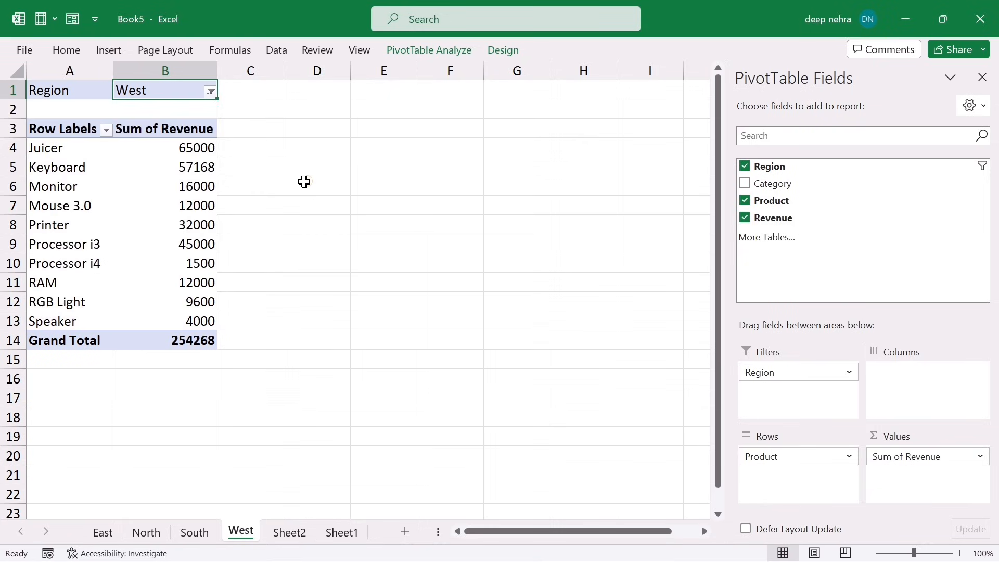
left_click(103, 533)
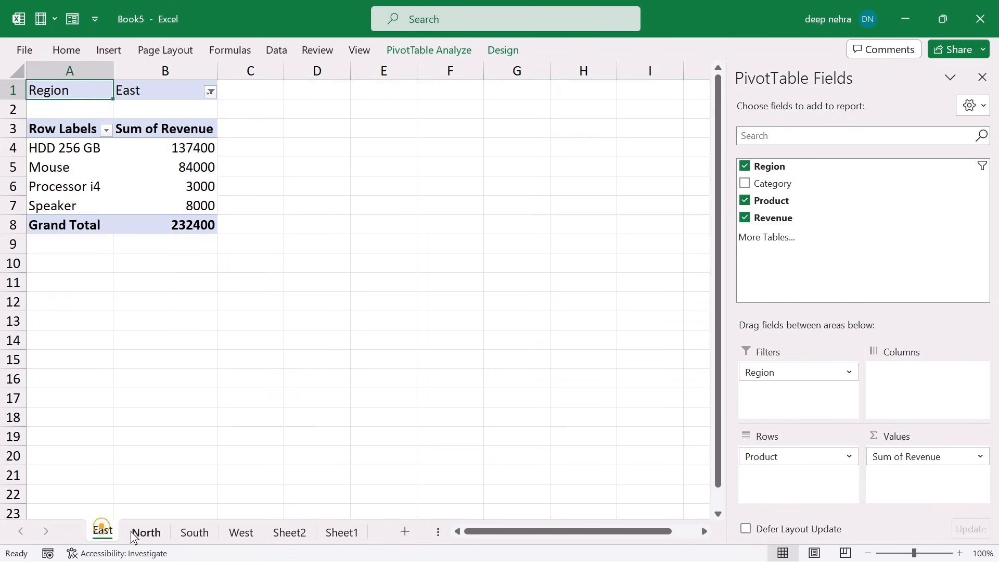
left_click(145, 533)
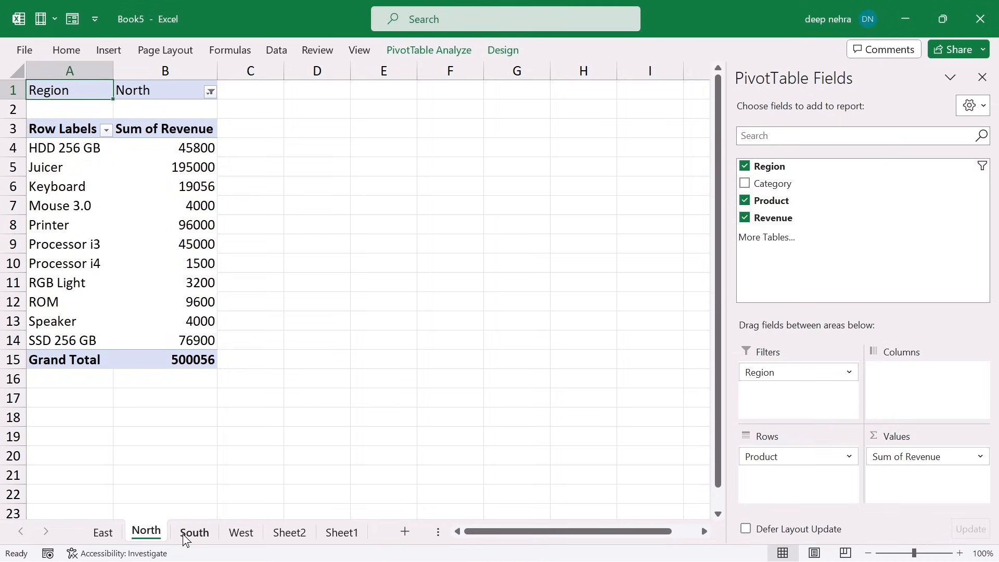
left_click(186, 537)
left_click(239, 532)
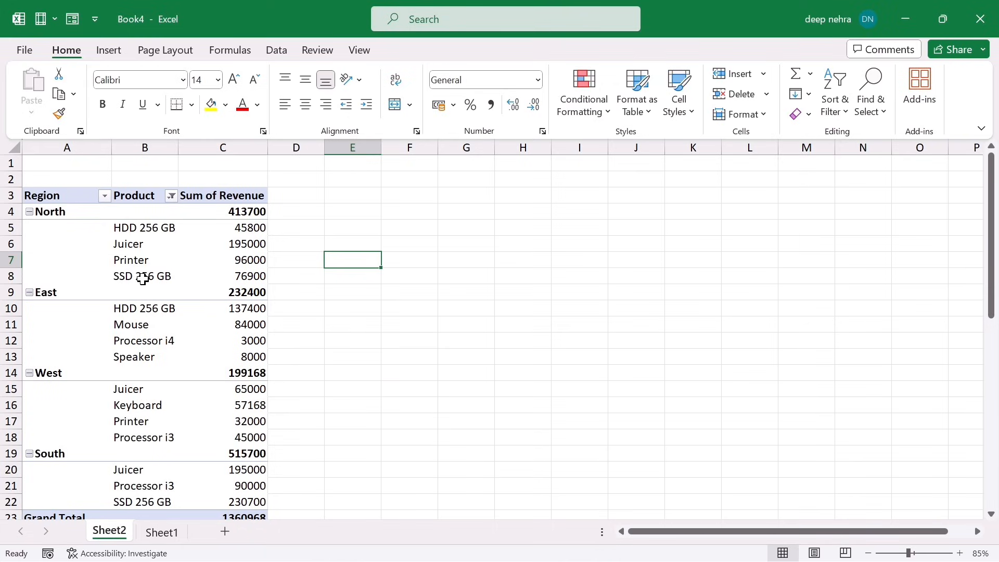
Set the report layout of the Region and Product PivotTable on Sheet2 of Book4 to Compact Form
scroll(210, 294, "down", 3)
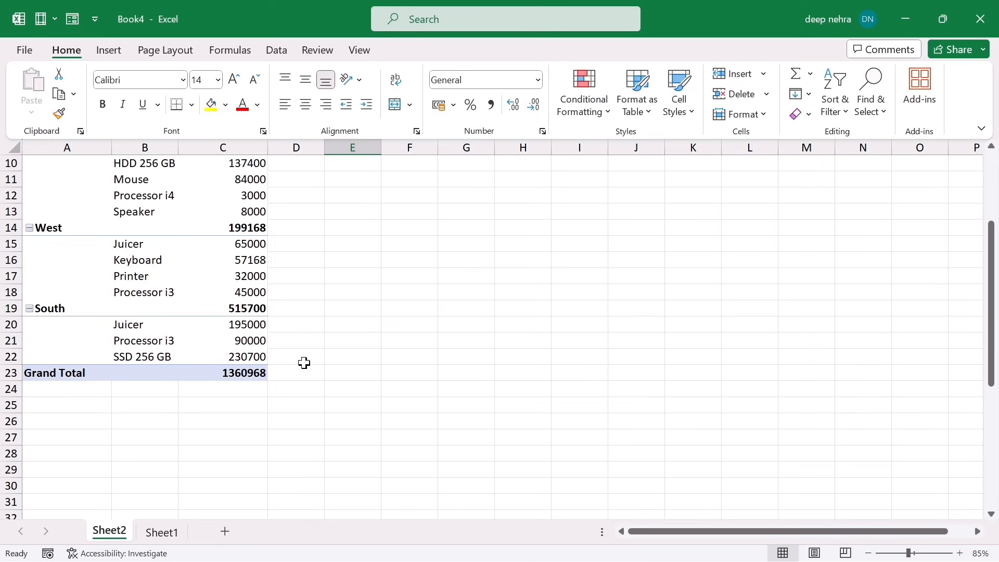
scroll(305, 363, "up", 2)
scroll(155, 302, "up", 1)
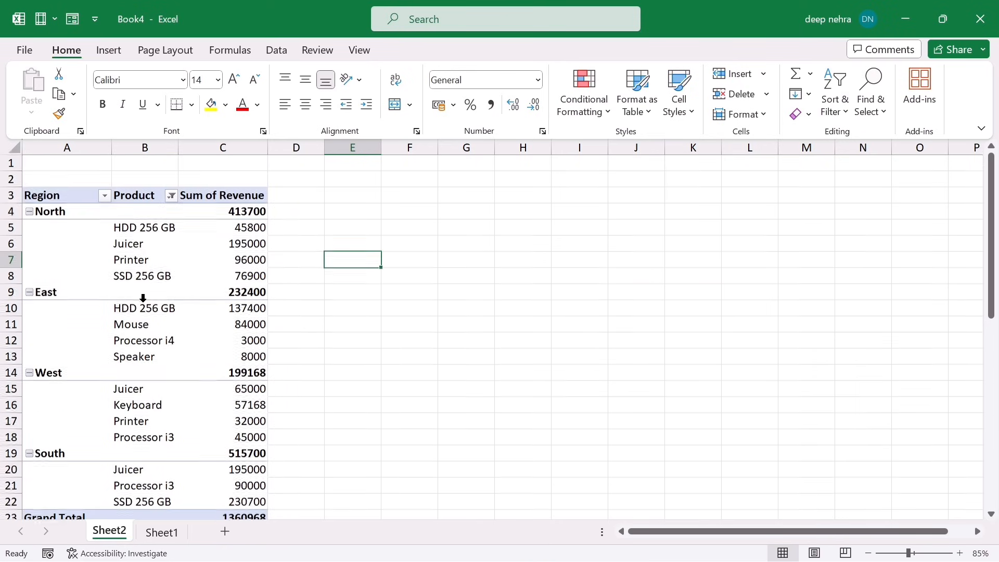
left_click(125, 274)
left_click(504, 50)
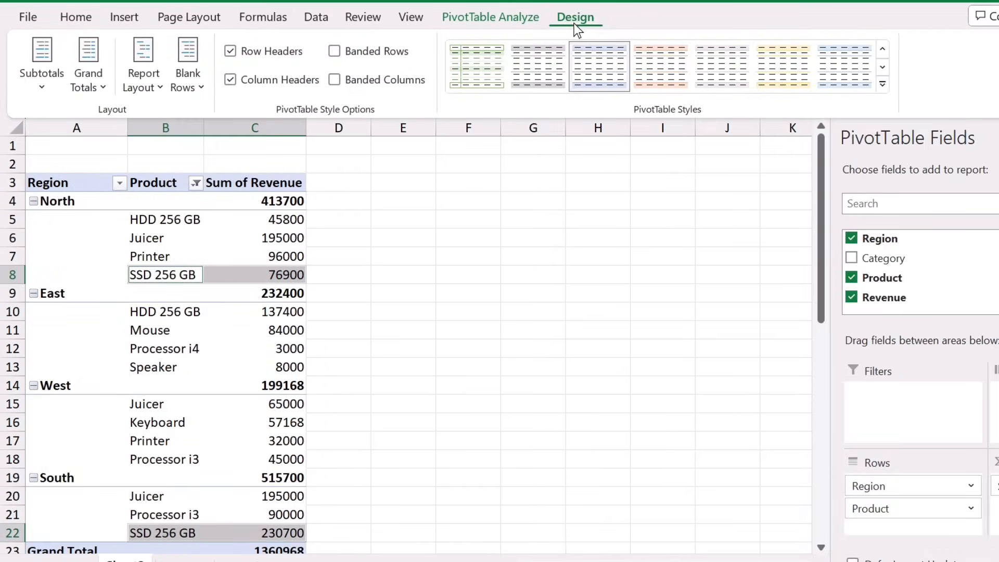
left_click(152, 89)
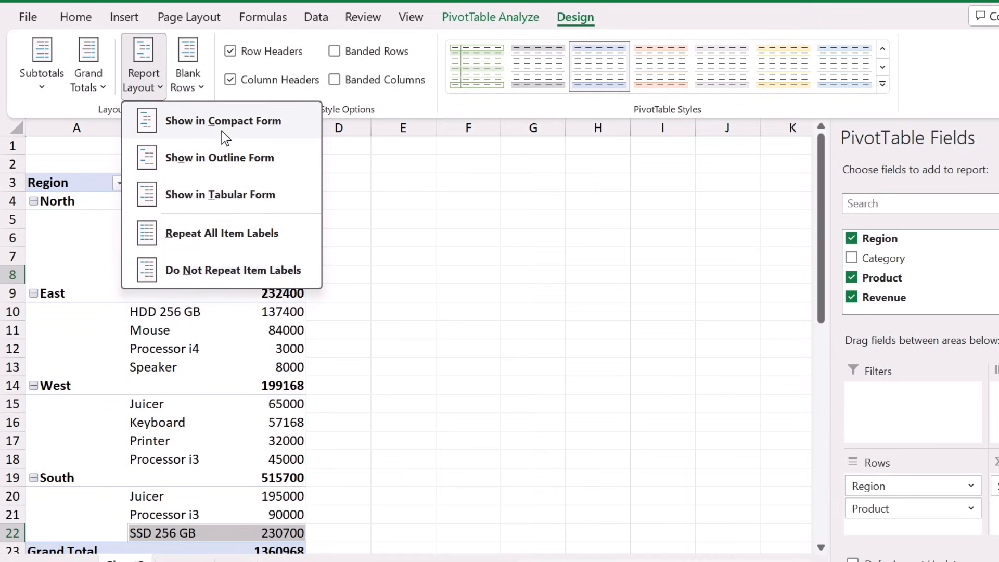
left_click(252, 120)
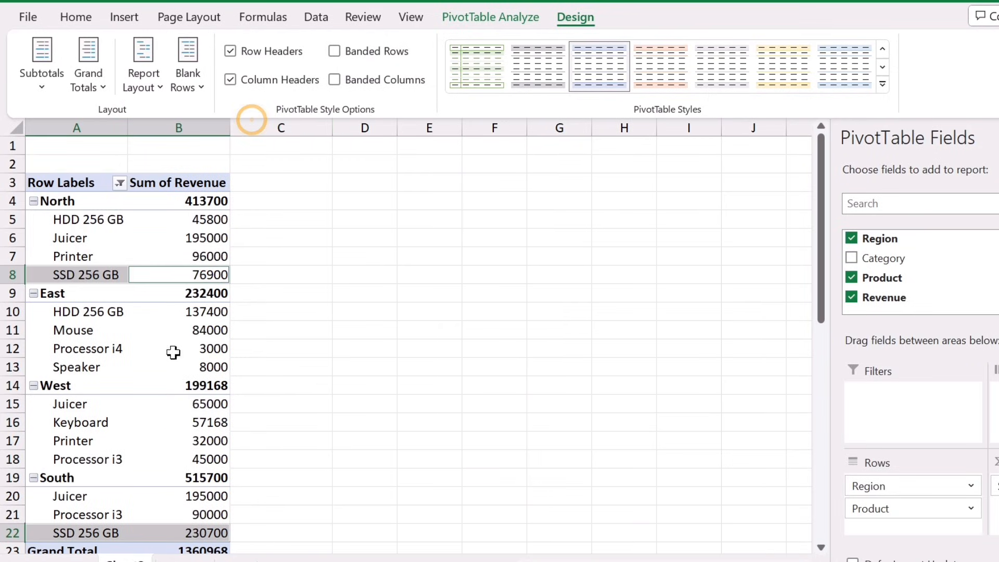
Change the PivotTable's report layout to Outline Form
left_click(125, 335)
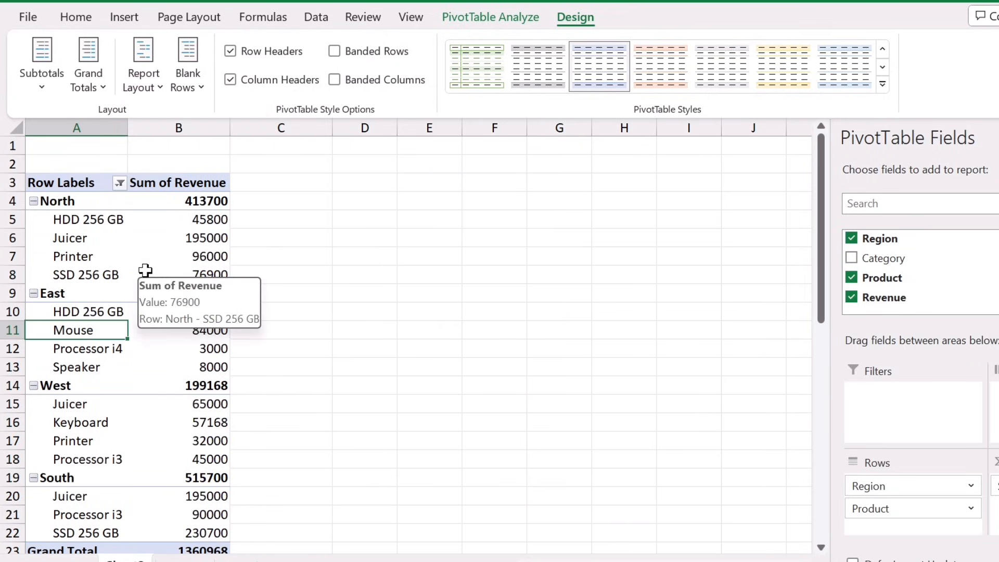
left_click(143, 87)
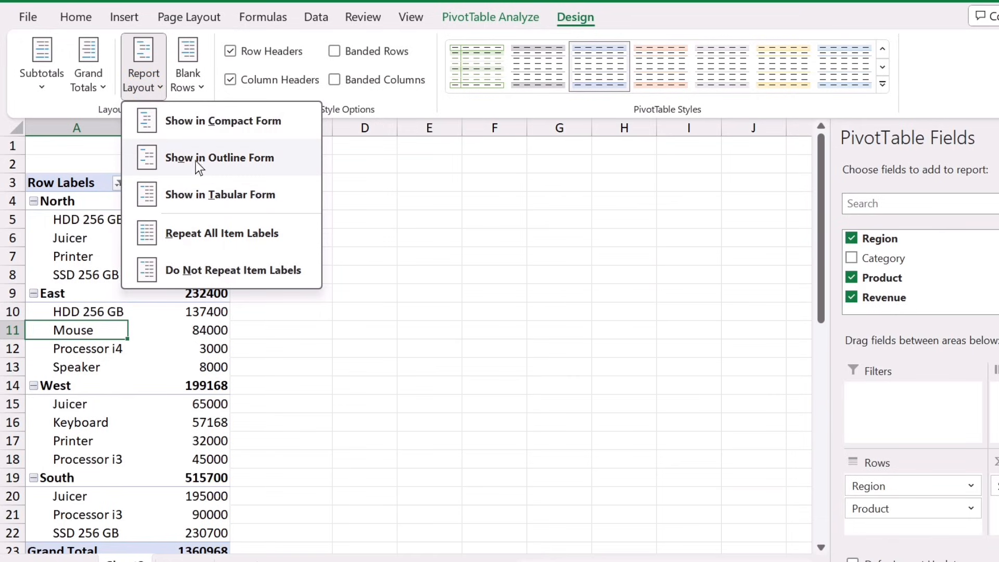
left_click(264, 161)
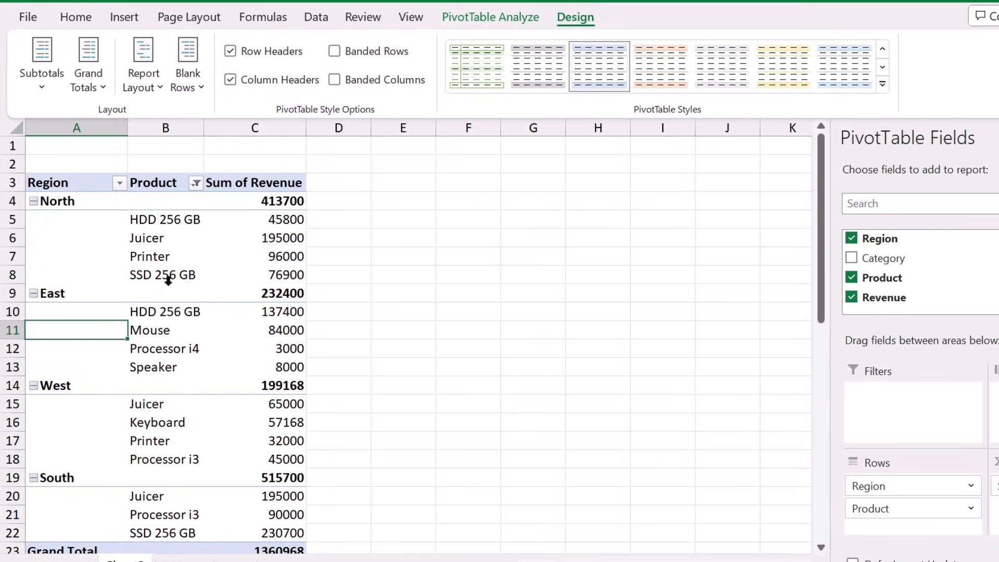
Change the PivotTable's report layout to Tabular Form
left_click(143, 83)
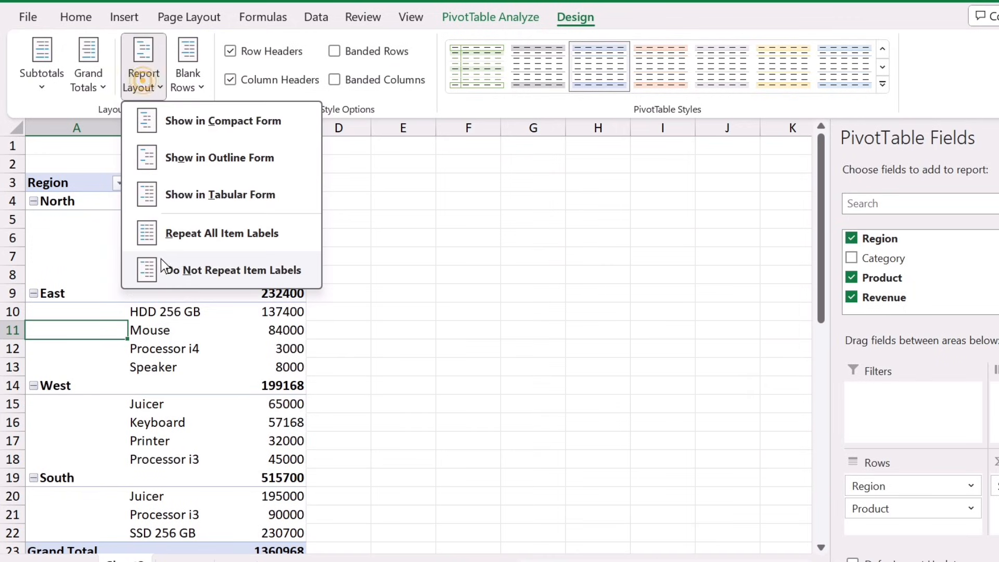
left_click(243, 198)
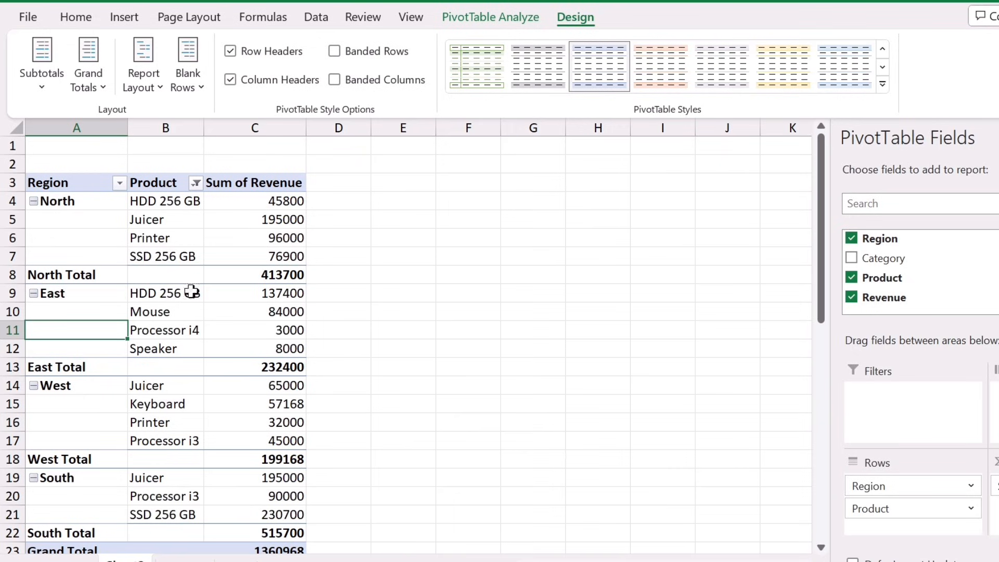
Repeat all item labels in the PivotTable so each product row shows its region name
left_click(139, 88)
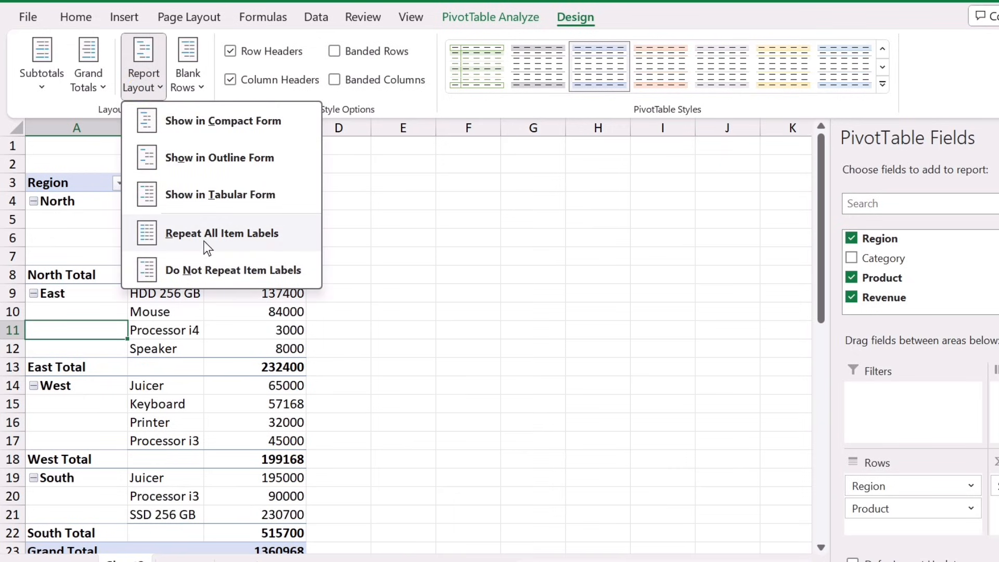
left_click(69, 230)
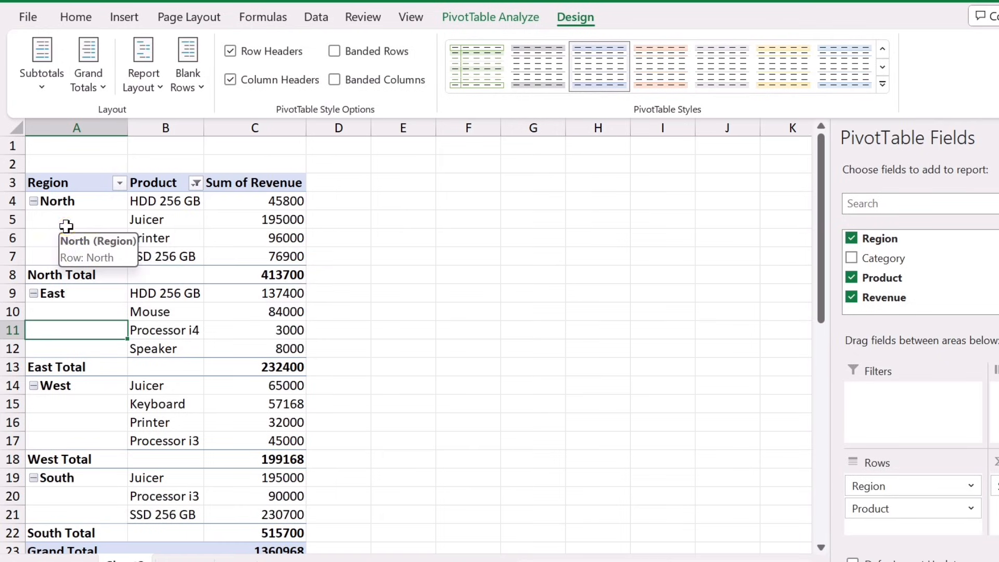
left_click(61, 203)
left_click(46, 210)
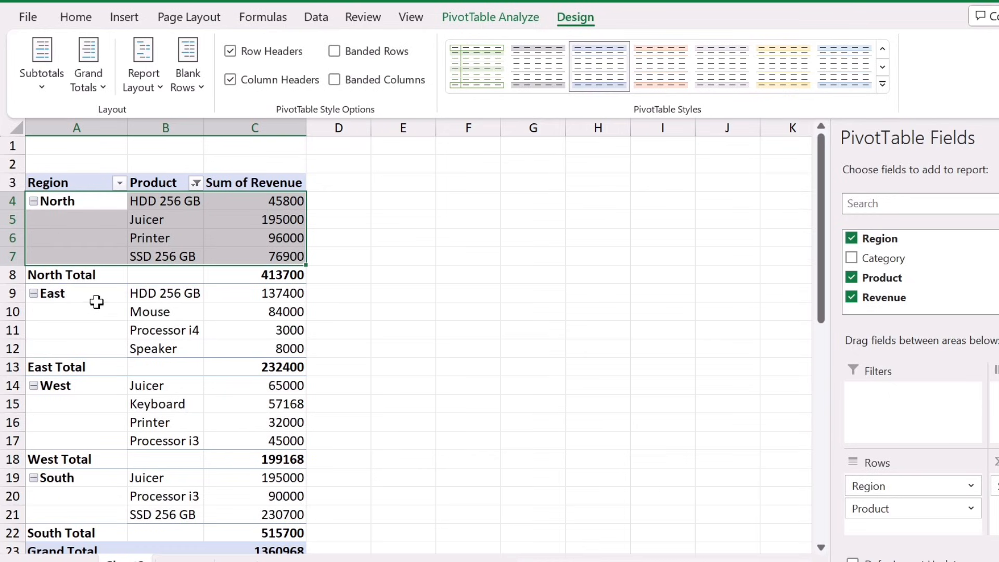
left_click_drag(83, 306, 84, 336)
left_click(175, 333)
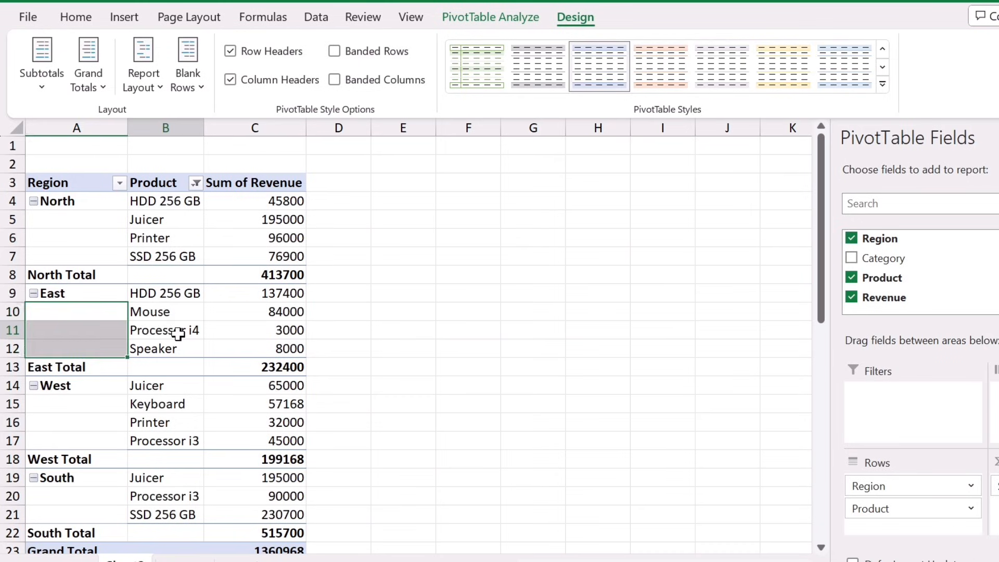
left_click(153, 87)
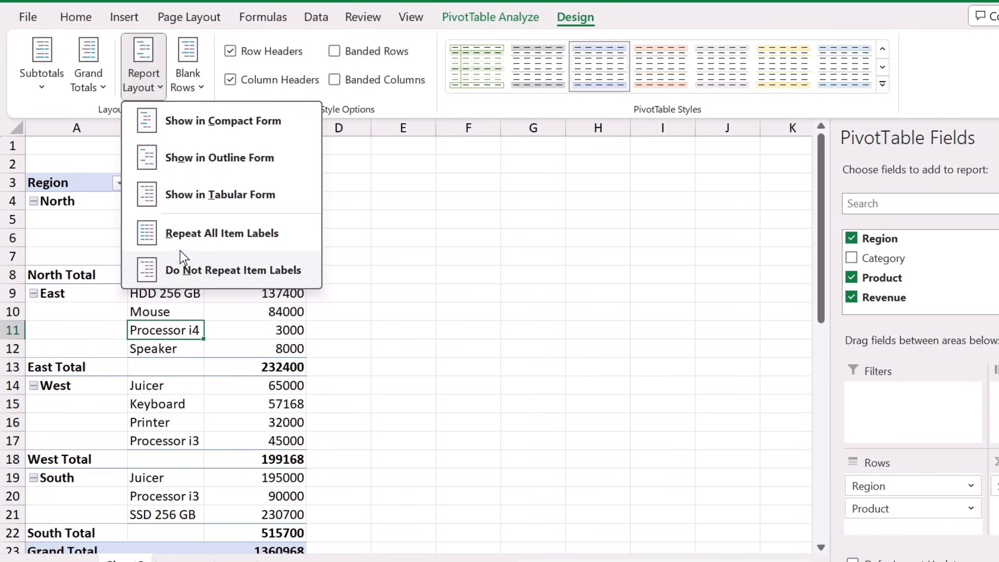
left_click(248, 237)
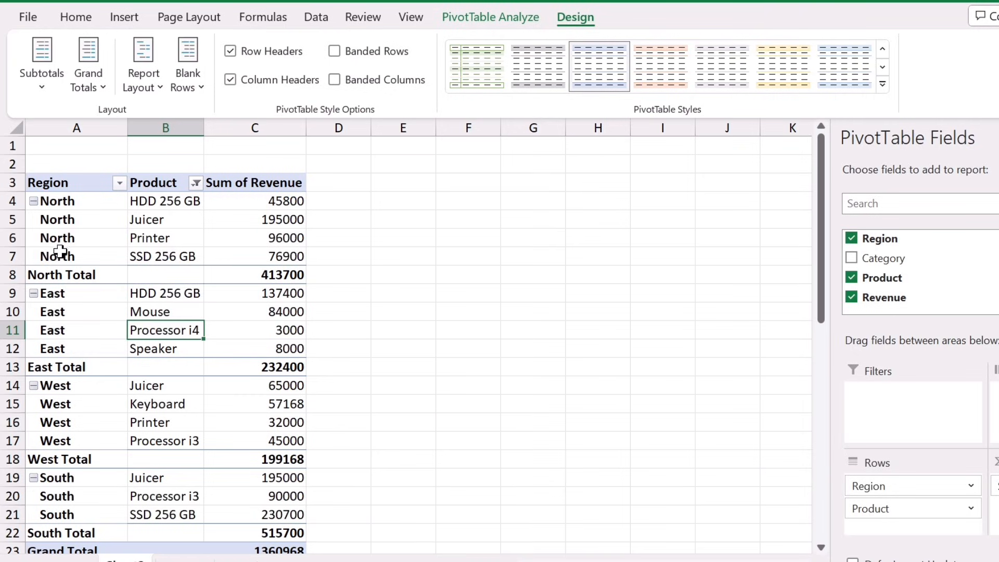
left_click(66, 198)
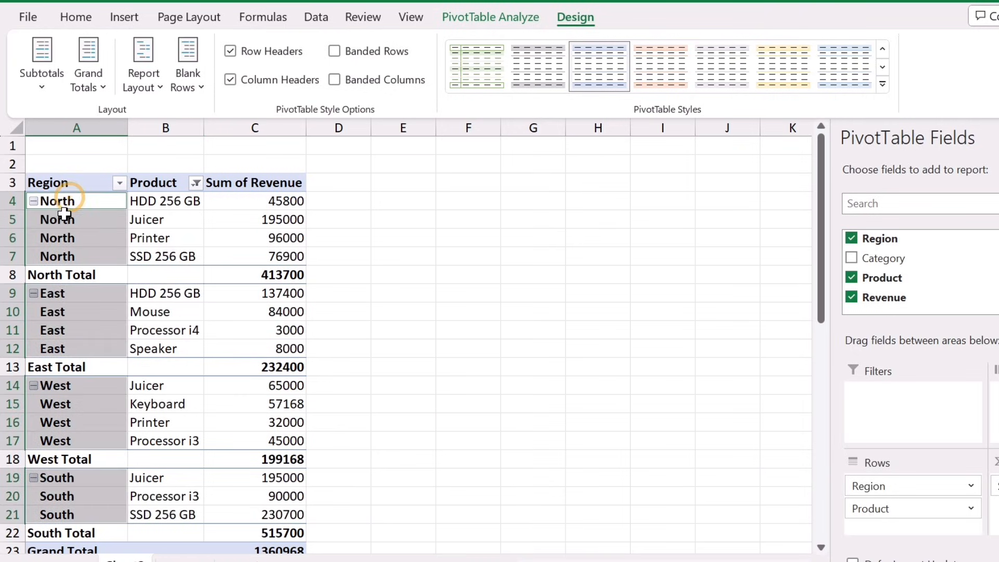
left_click(63, 219)
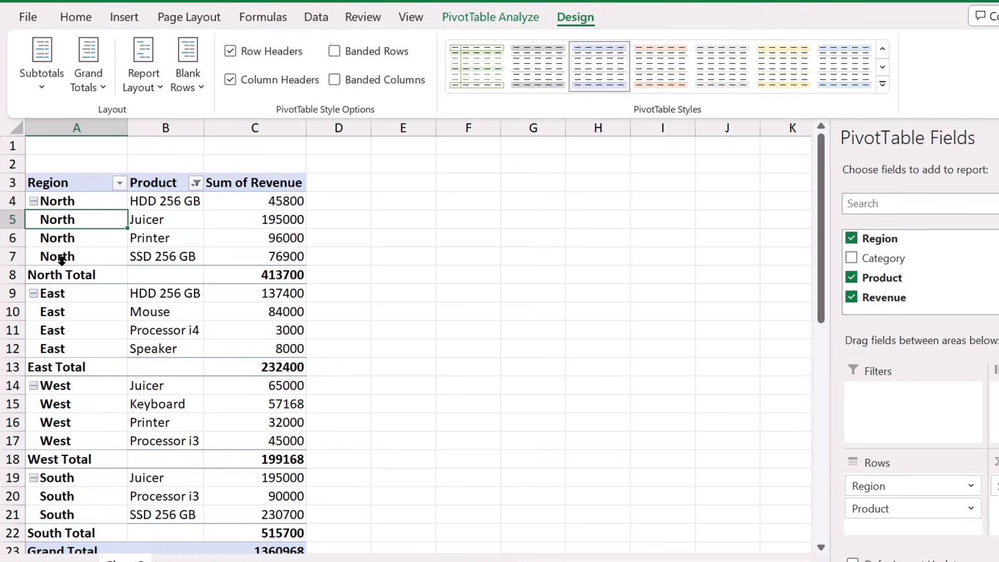
left_click(66, 286)
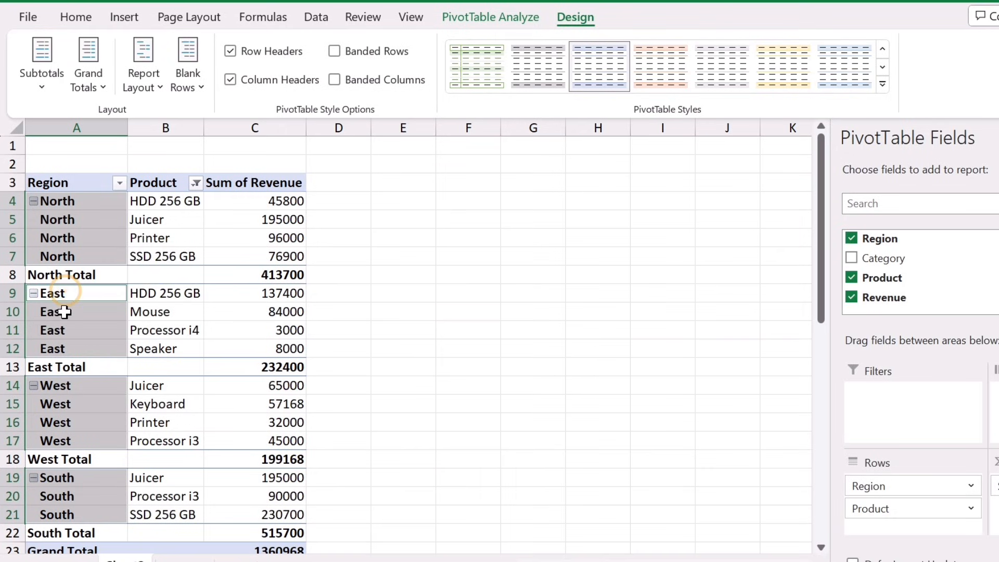
left_click(234, 330)
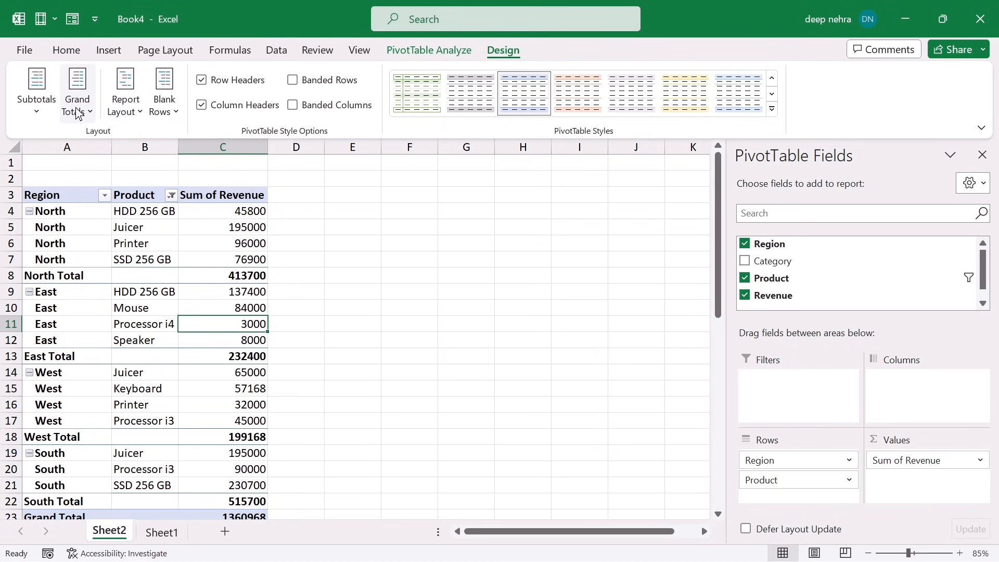
Turn grand totals off for rows and columns in the PivotTable
left_click(78, 113)
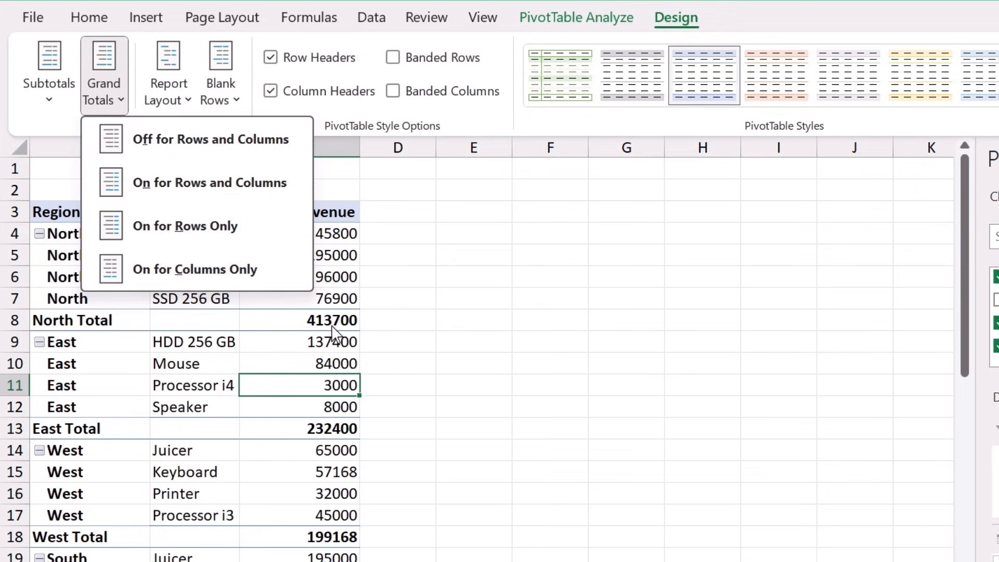
left_click(389, 400)
scroll(389, 400, "down", 3)
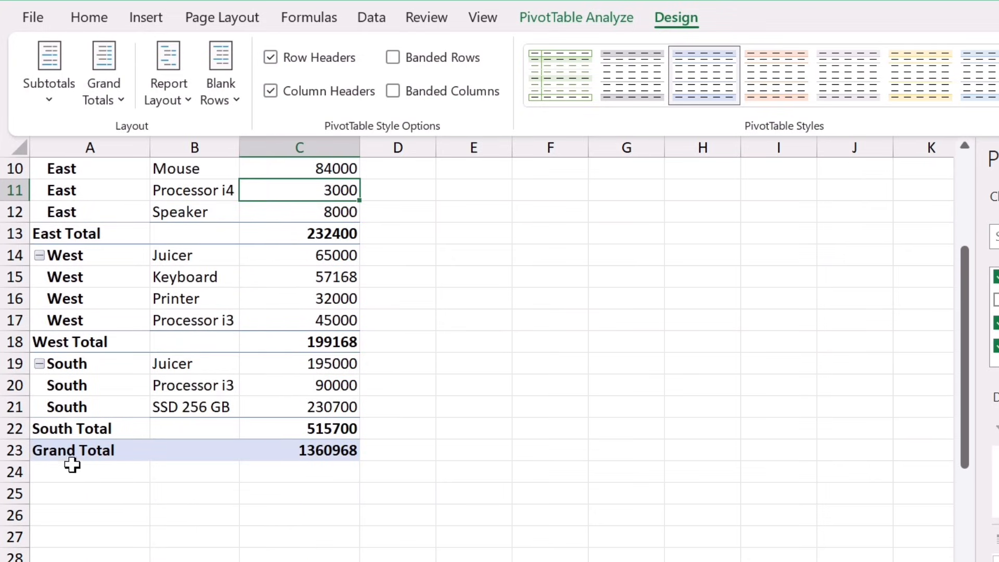
scroll(240, 379, "up", 2)
scroll(135, 203, "down", 1)
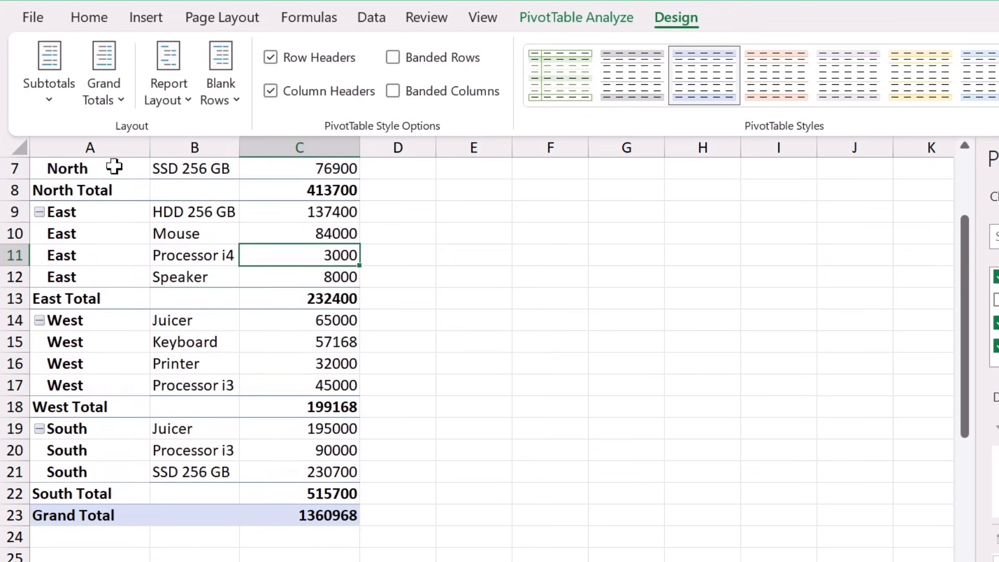
left_click(115, 100)
left_click(173, 148)
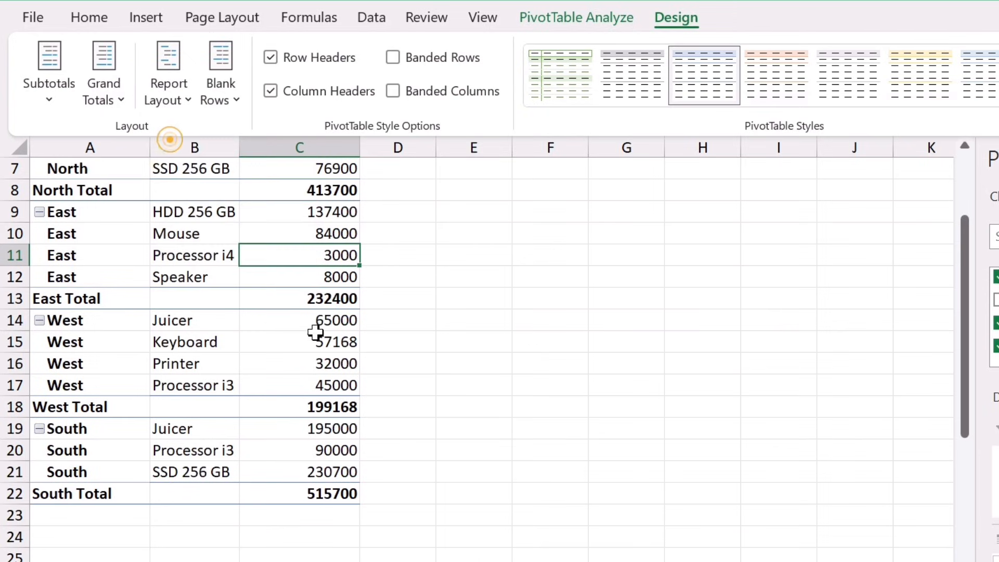
Turn the PivotTable's grand totals on for columns only
left_click(103, 91)
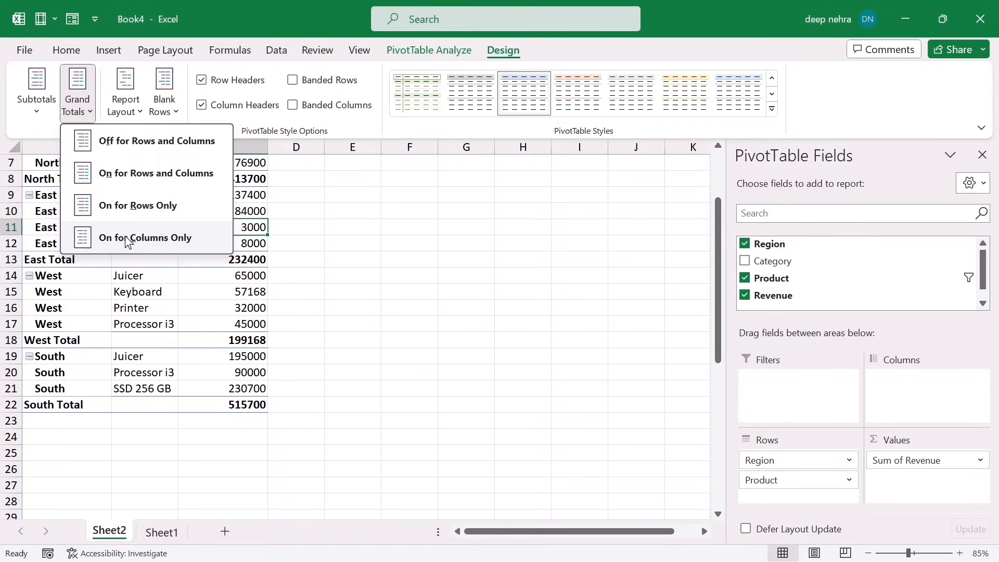
left_click(127, 242)
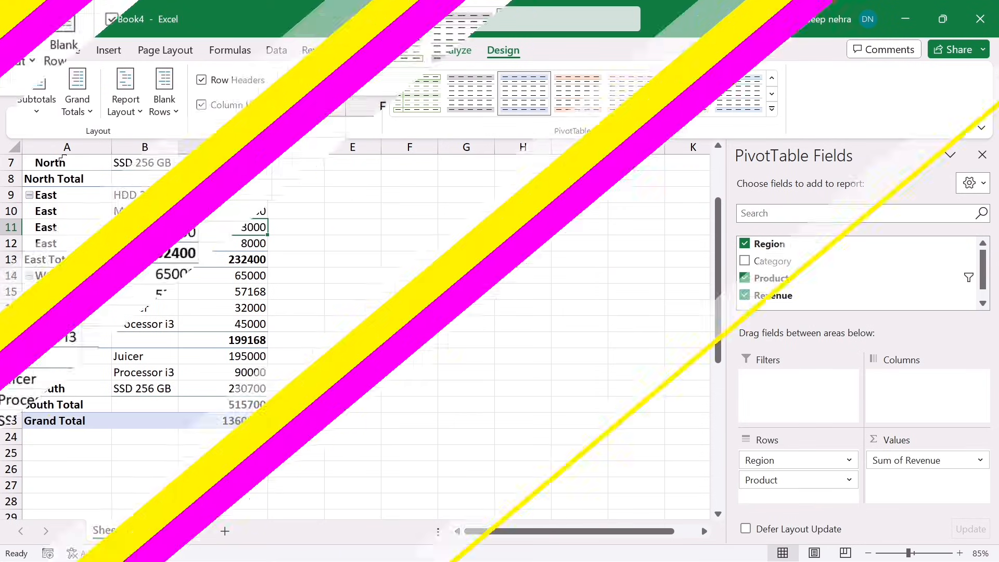
Turn off the region subtotals in the PivotTable
left_click(33, 108)
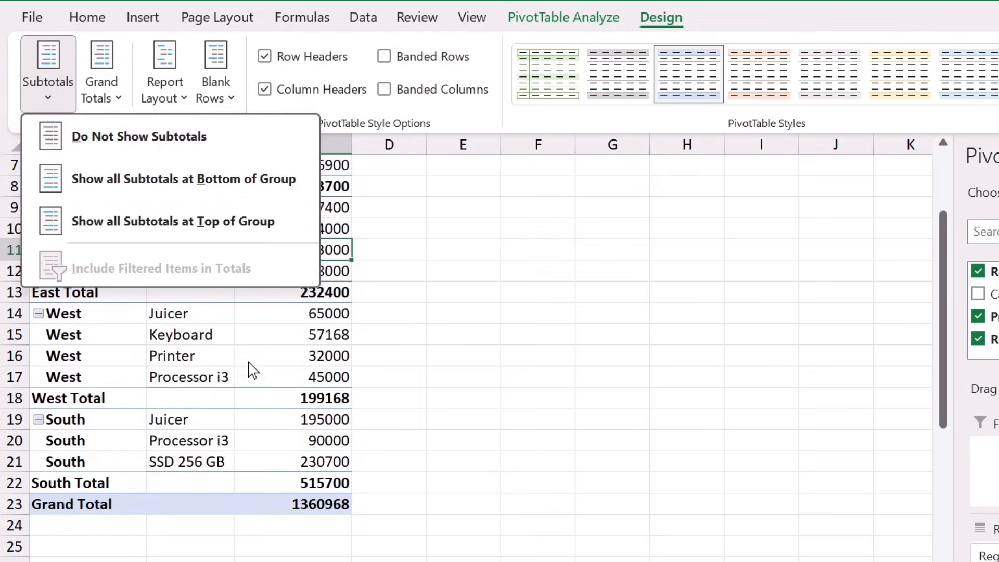
left_click(133, 398)
left_click(148, 405)
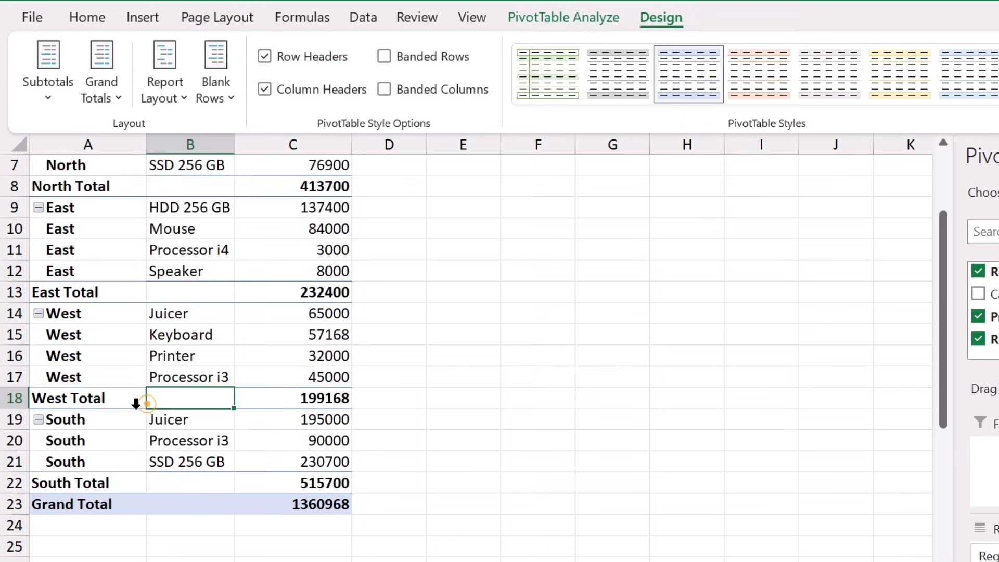
scroll(177, 411, "up", 1)
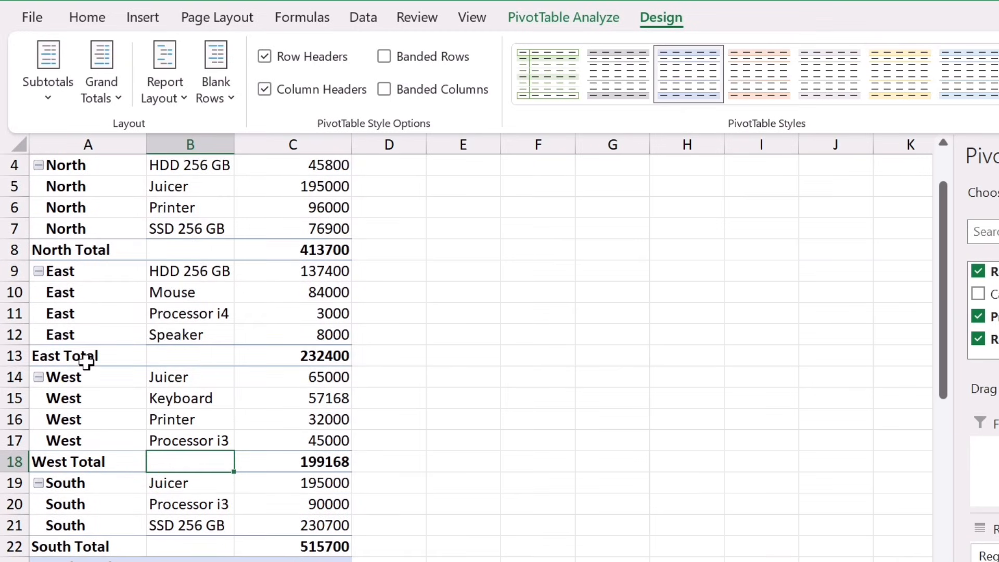
left_click(49, 93)
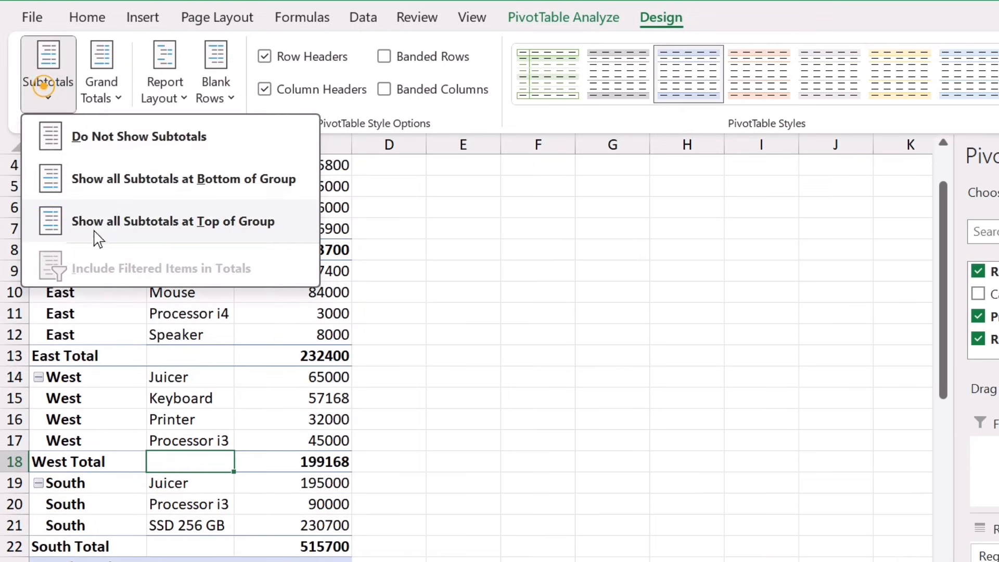
left_click(104, 151)
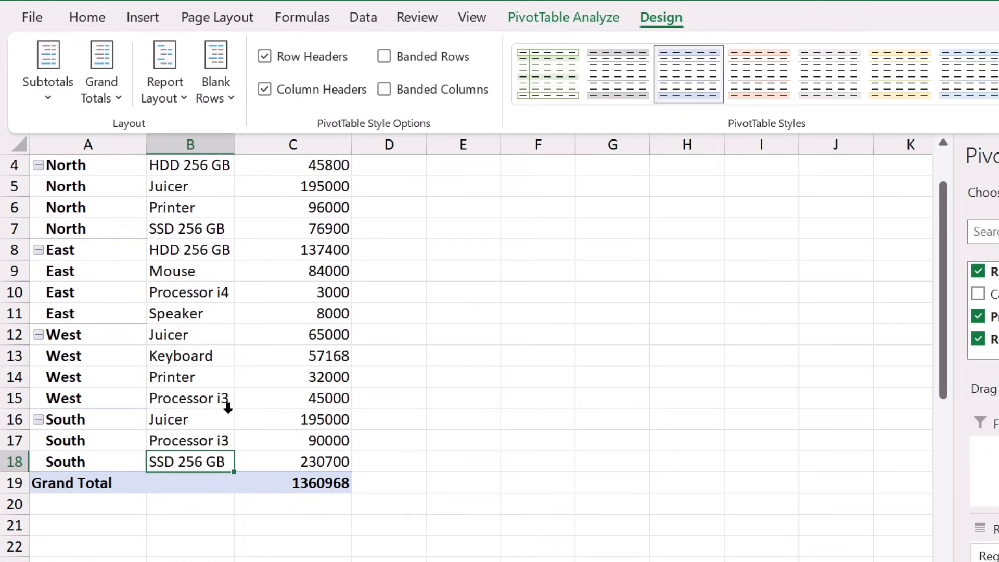
Show all PivotTable subtotals at the bottom of each region group
left_click(48, 78)
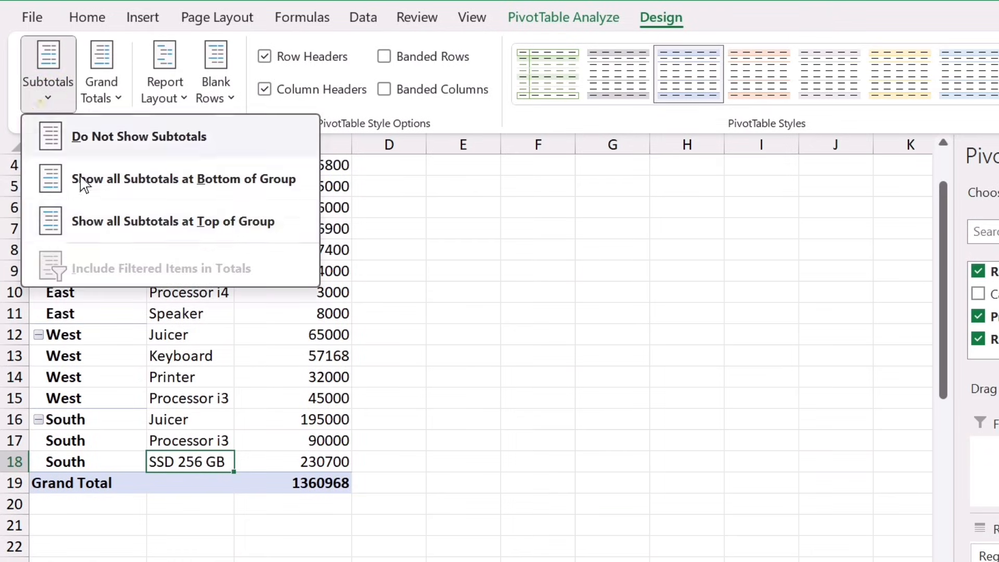
left_click(123, 186)
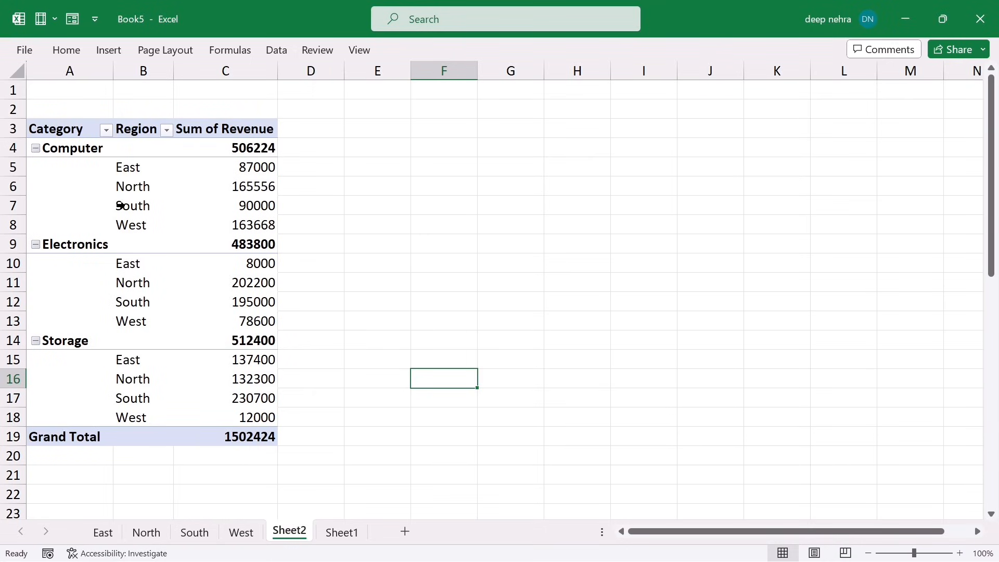
left_click_drag(71, 149, 225, 419)
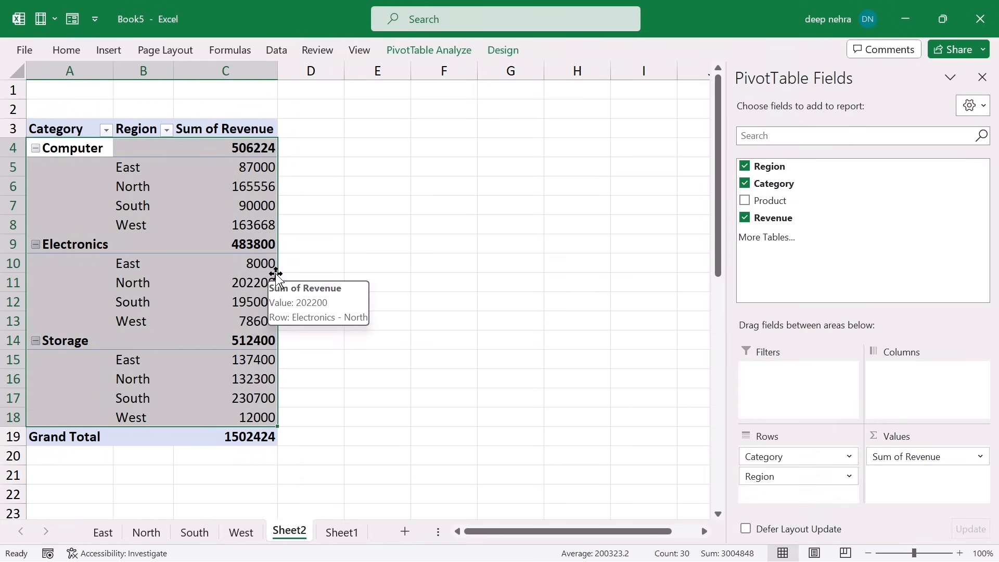
left_click(97, 204)
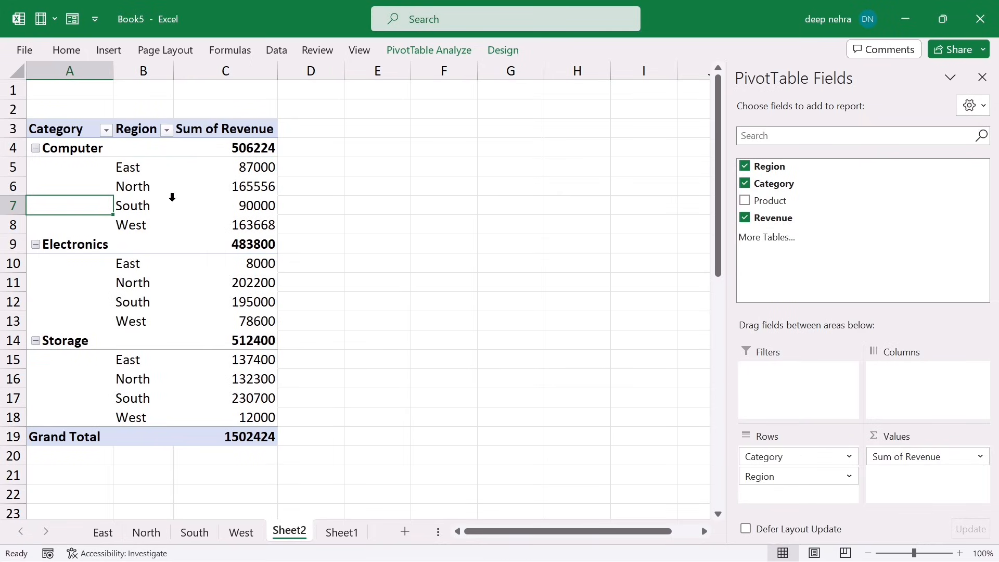
left_click(503, 51)
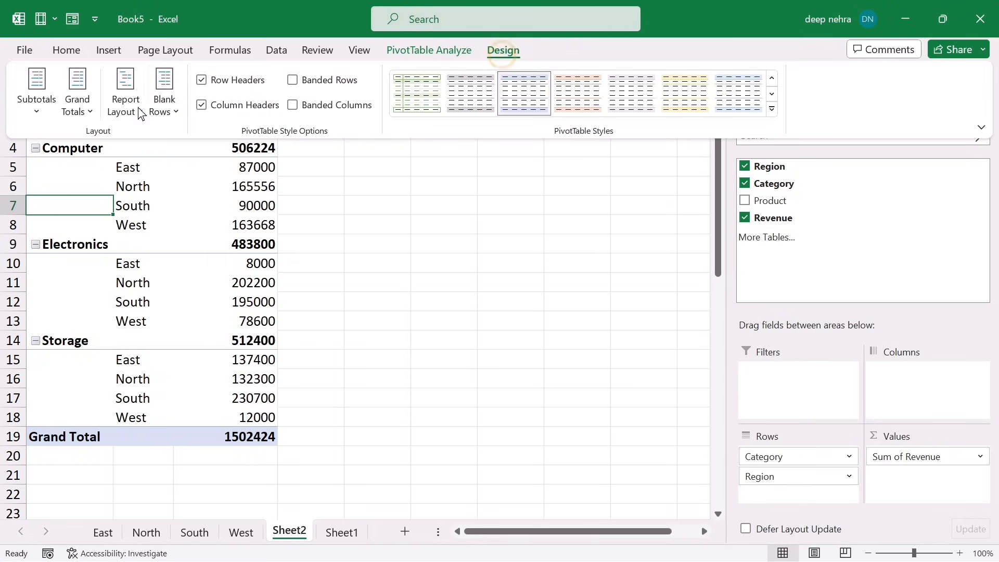
left_click(130, 106)
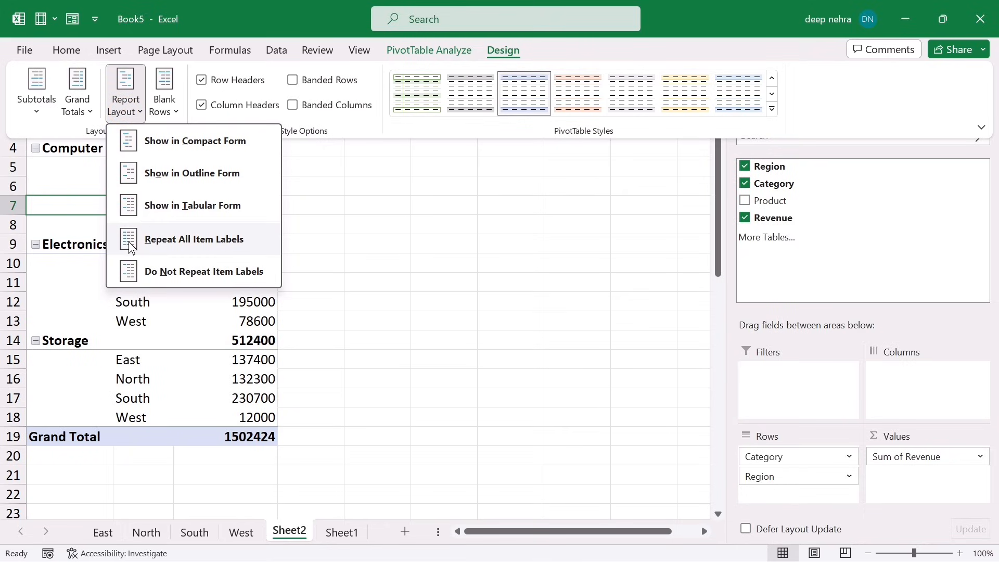
left_click(73, 176)
left_click(58, 167)
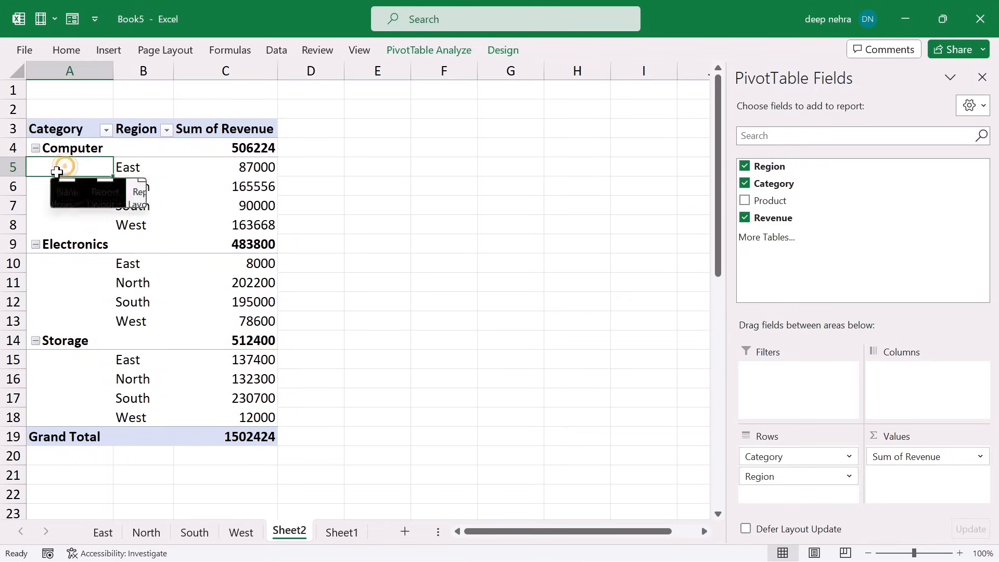
Repeat all item labels in the Book5 PivotTable so each region row shows its category name
left_click(53, 181)
left_click(64, 187)
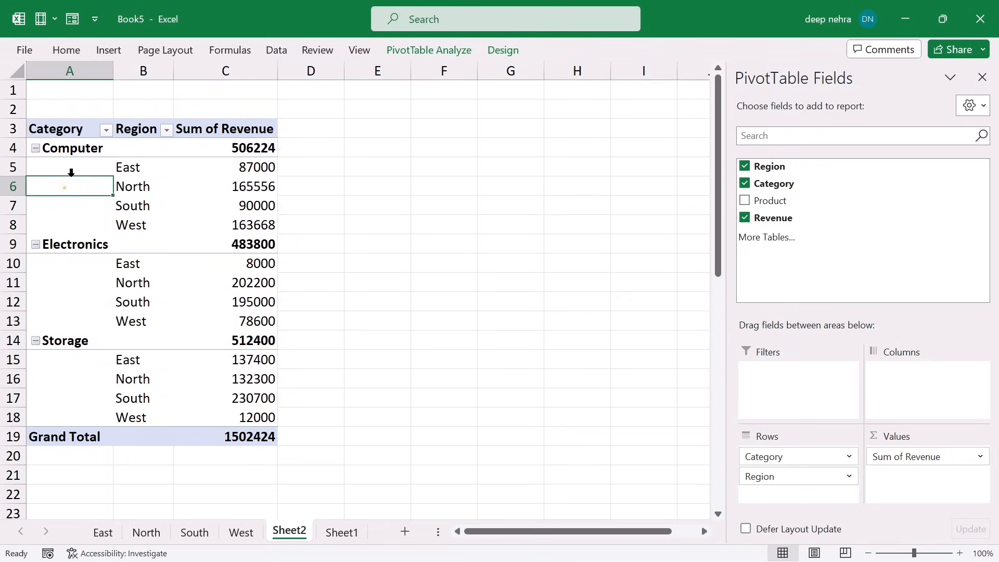
left_click(501, 49)
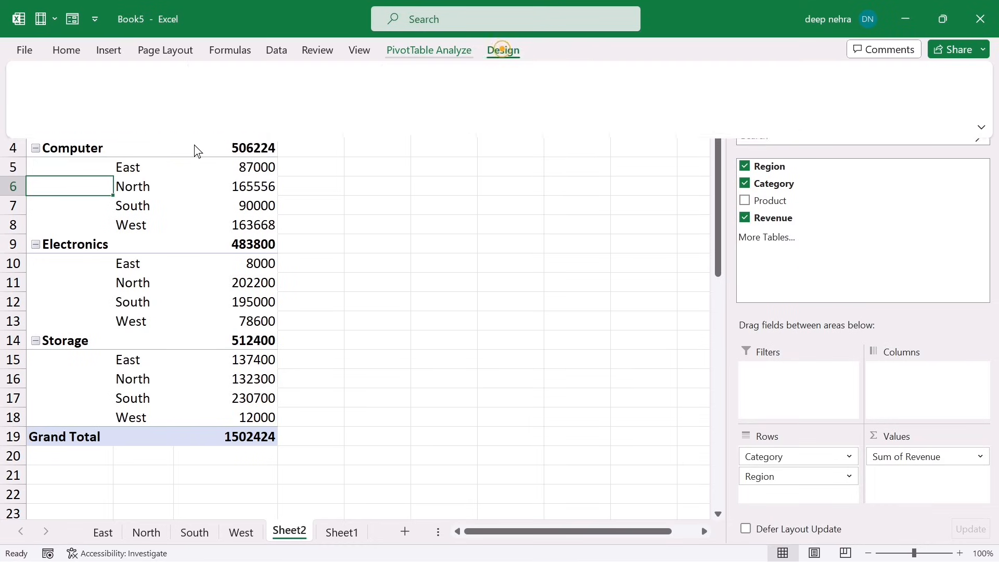
left_click(127, 111)
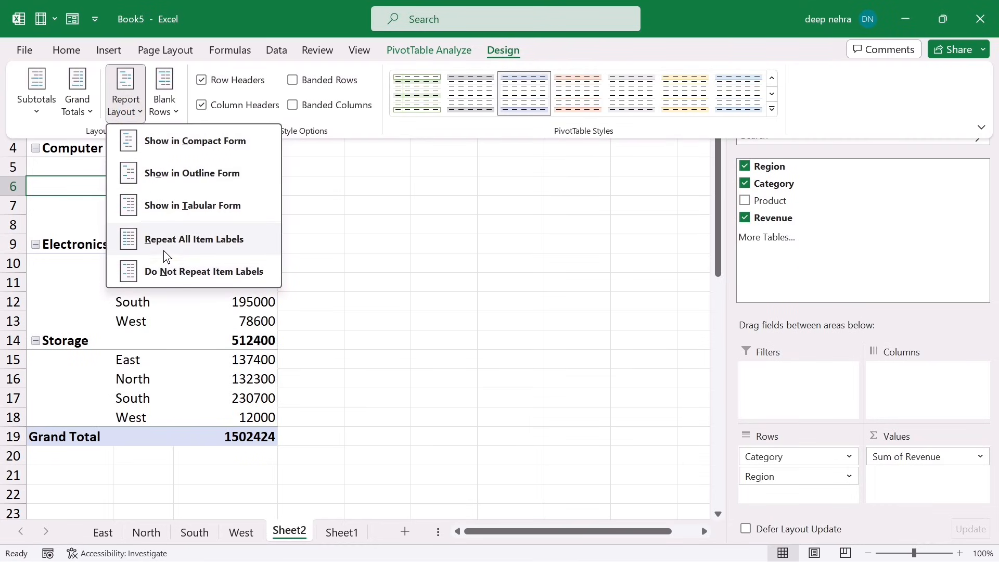
left_click(178, 239)
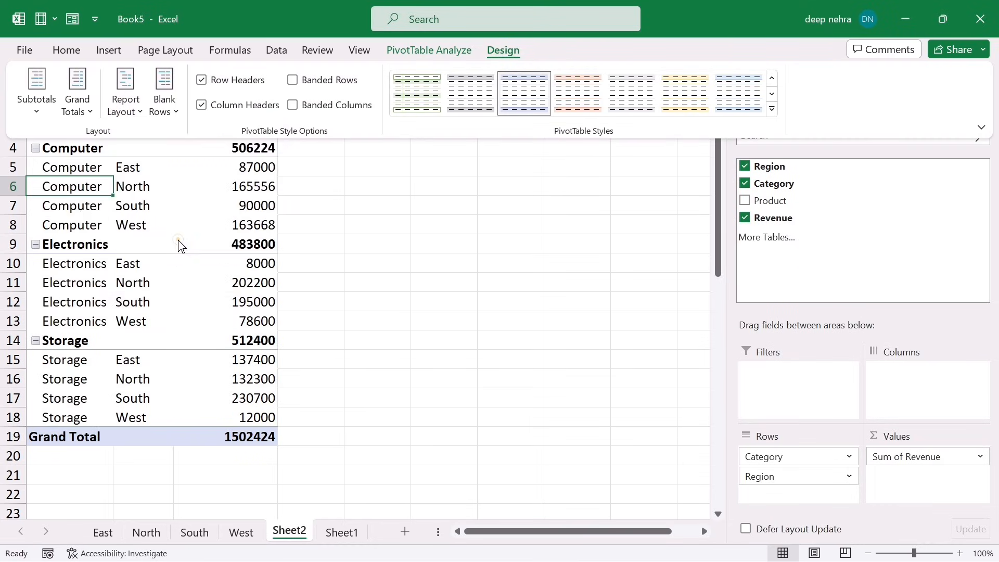
Change the category and region PivotTable's report layout to Tabular Form
left_click(125, 106)
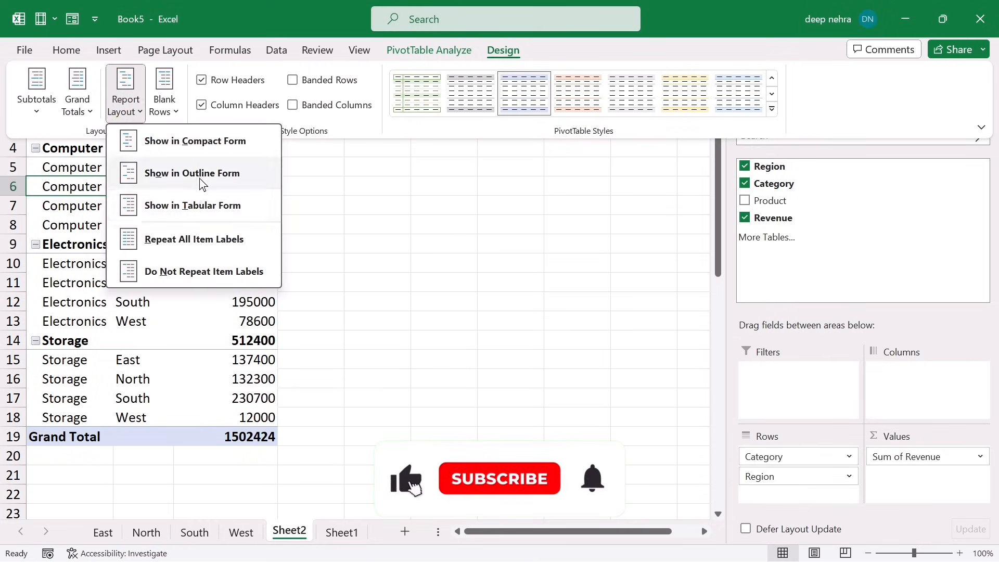
left_click(170, 207)
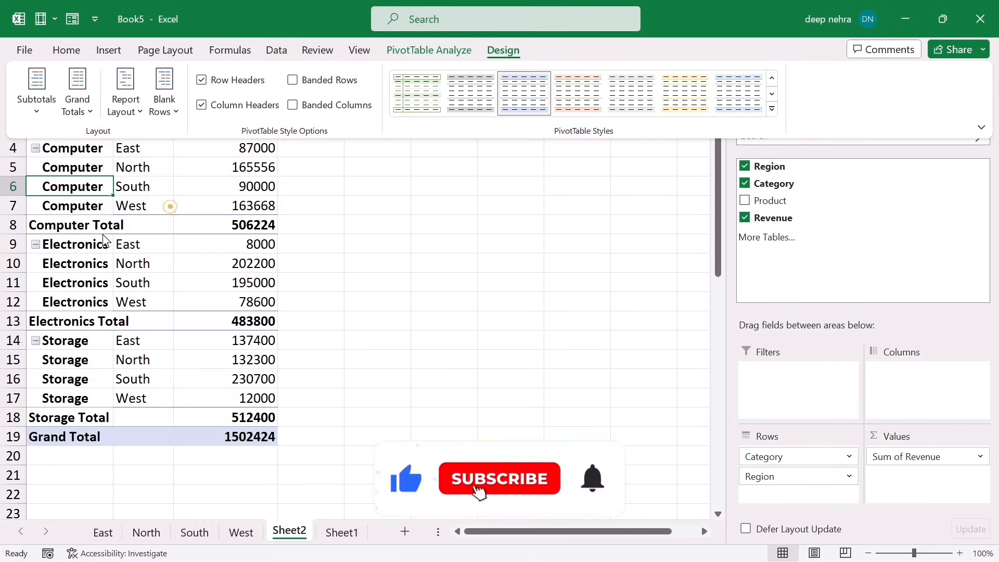
left_click(173, 307)
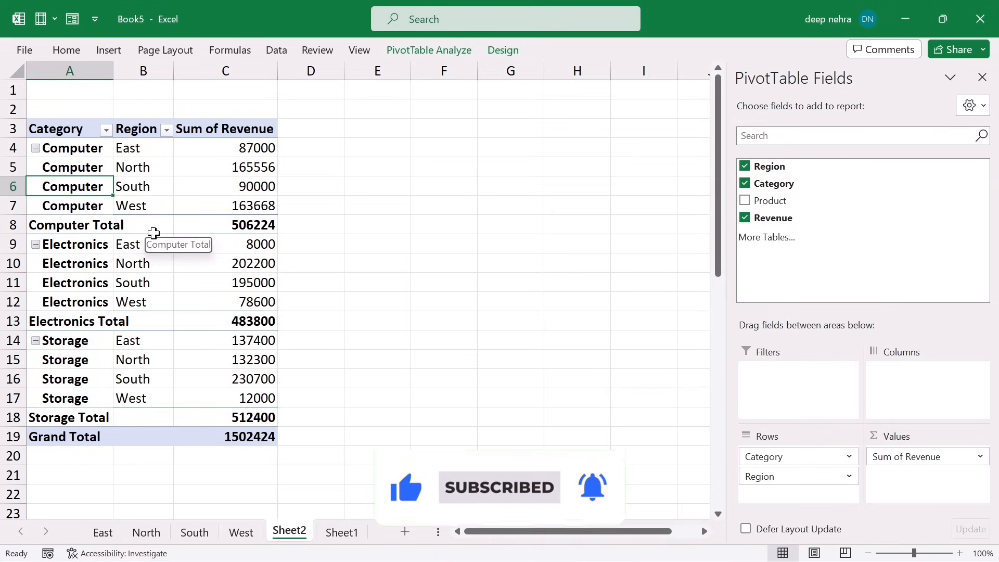
Copy the whole PivotTable in A3:C19 and paste it as values only starting at cell E3
left_click_drag(67, 148, 233, 433)
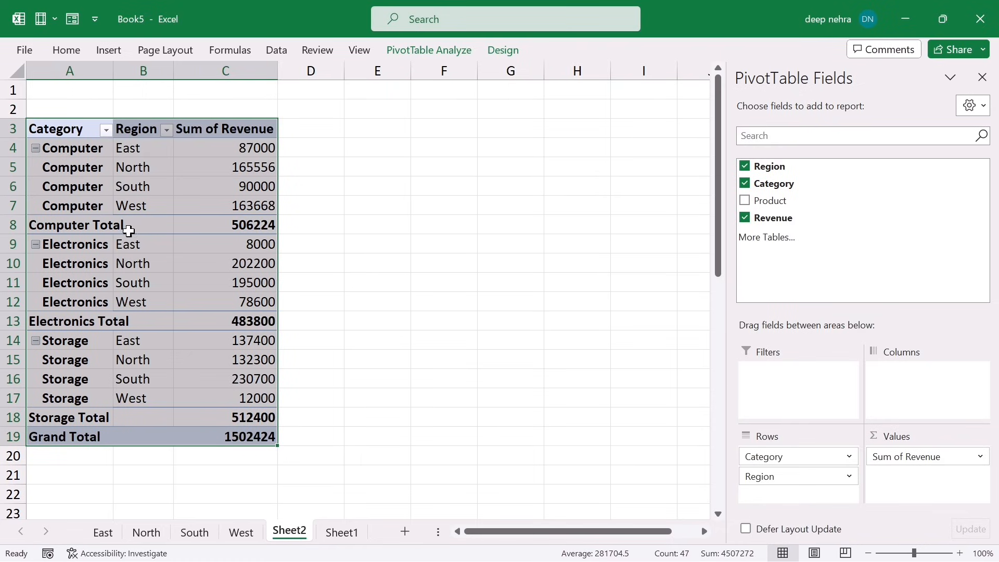
key("ctrl+c")
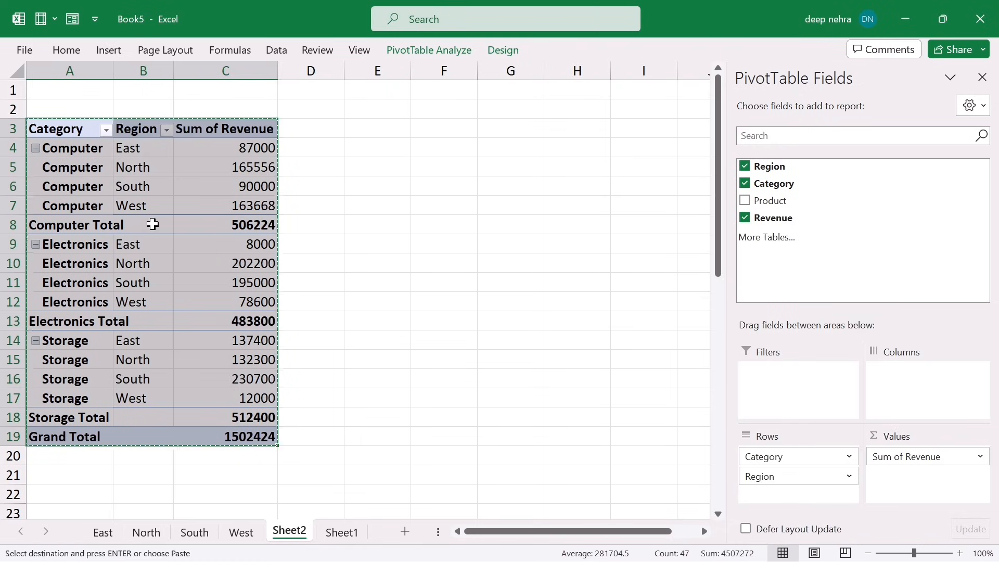
left_click(370, 129)
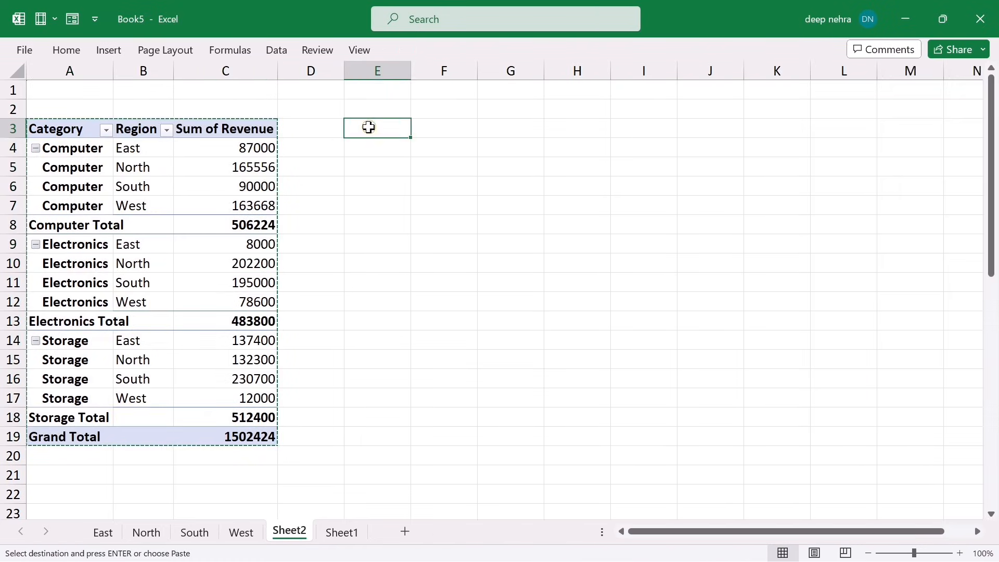
right_click(369, 127)
left_click(424, 217)
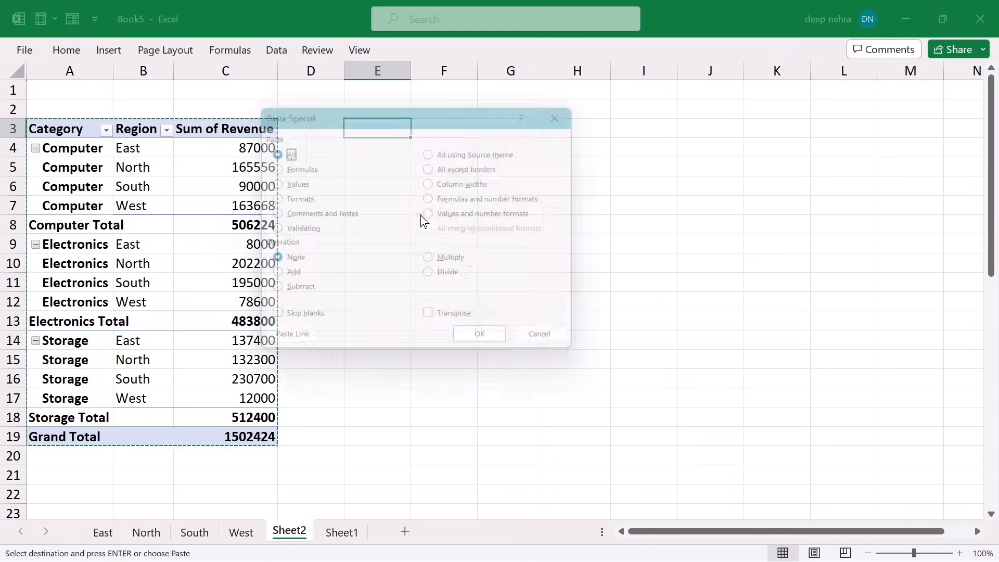
left_click(270, 183)
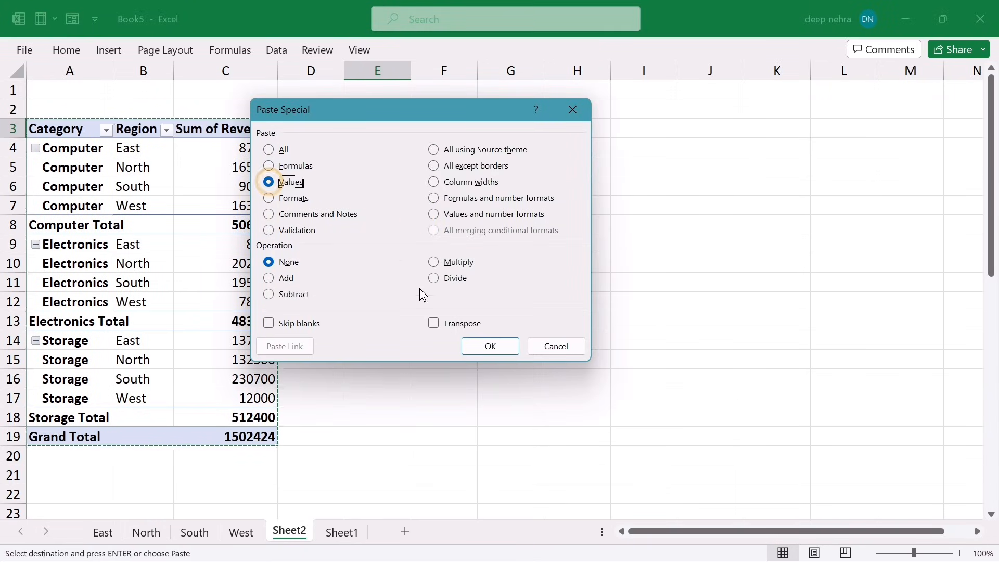
left_click(480, 348)
left_click(489, 304)
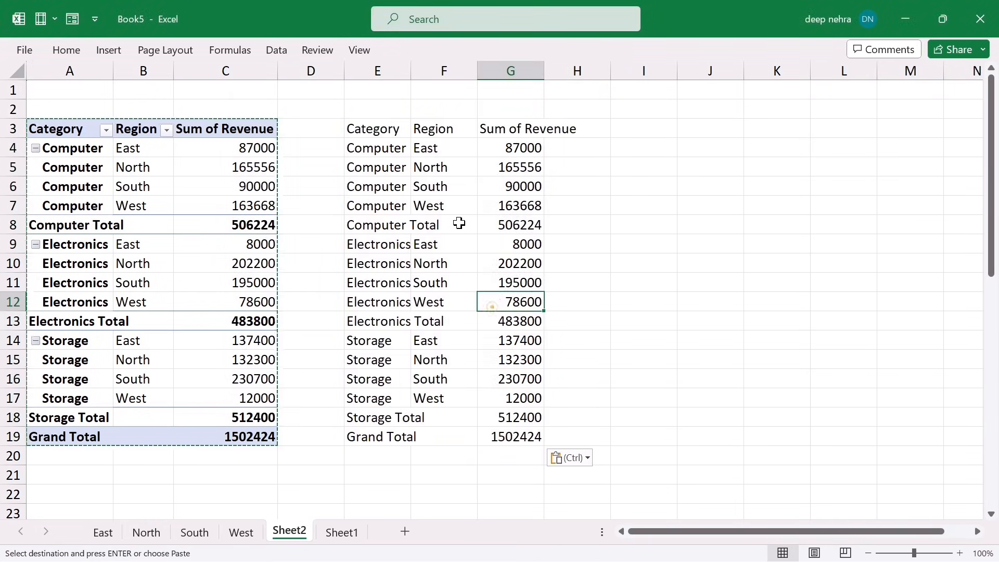
Widen columns E, F and G so the pasted category, region and revenue data fits
left_click_drag(411, 76, 423, 73)
left_click_drag(489, 71, 507, 72)
left_click_drag(574, 71, 617, 71)
left_click_drag(424, 71, 444, 69)
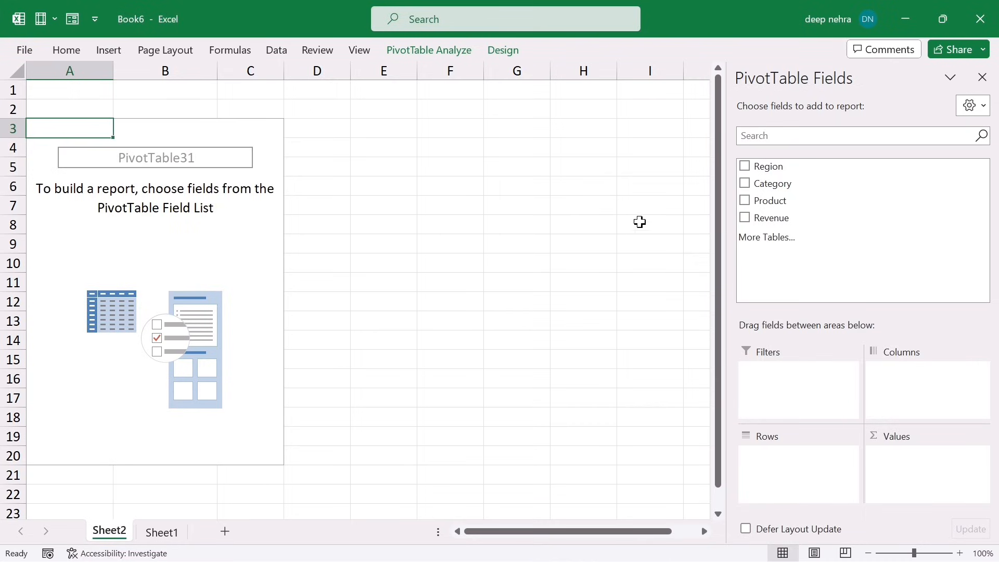
Build the blank PivotTable in Book6 with Region as rows and the sum of Revenue as values
left_click(746, 167)
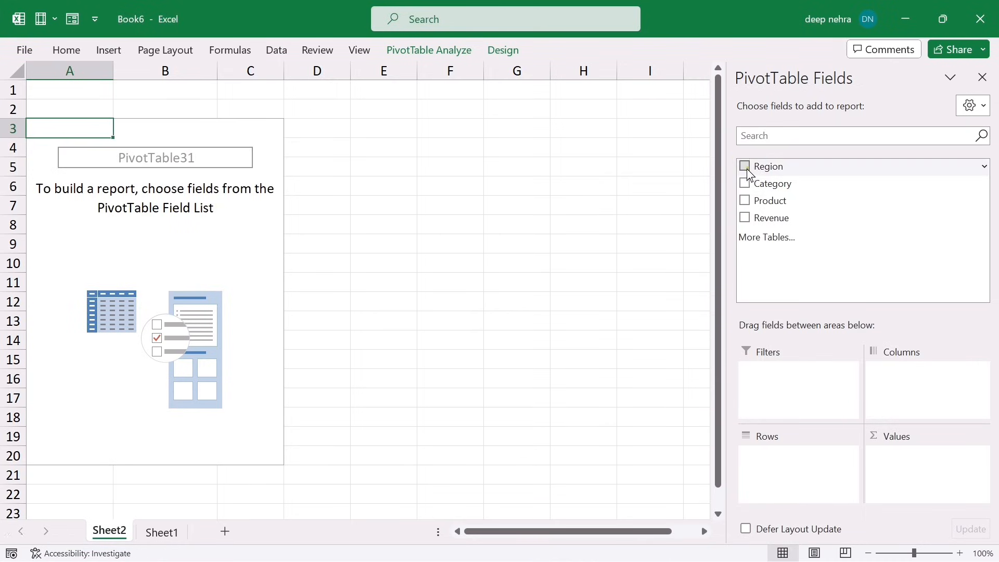
left_click(745, 219)
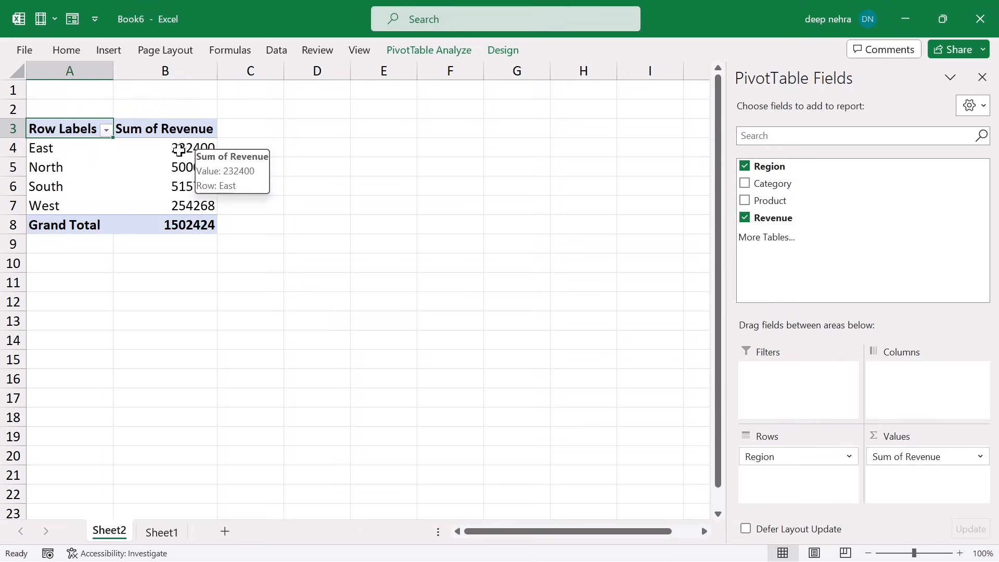
Extract the source records behind the East revenue total onto a new sheet, review them, and return to the PivotTable on Sheet2
mouse_move(185, 163)
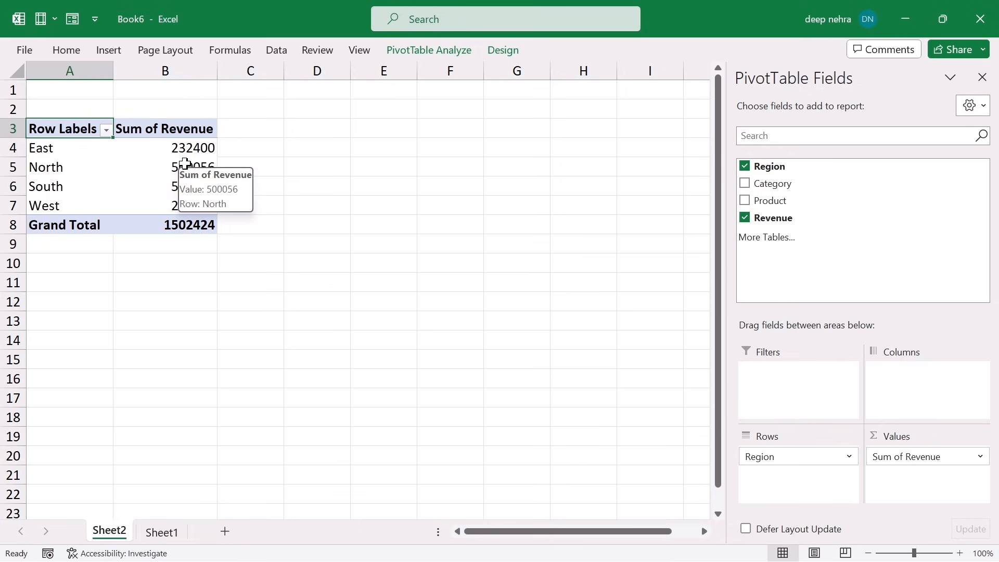
mouse_move(155, 204)
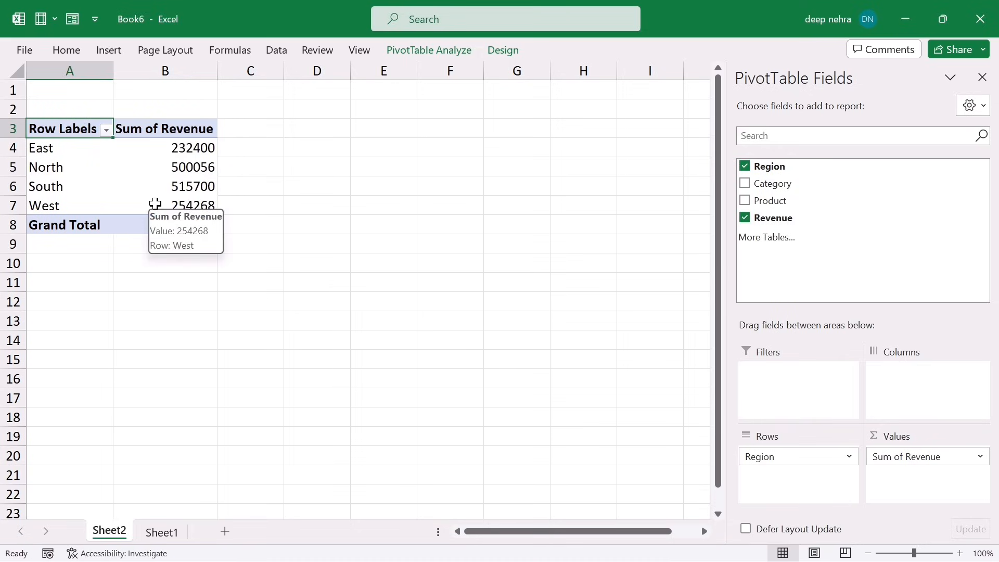
mouse_move(54, 148)
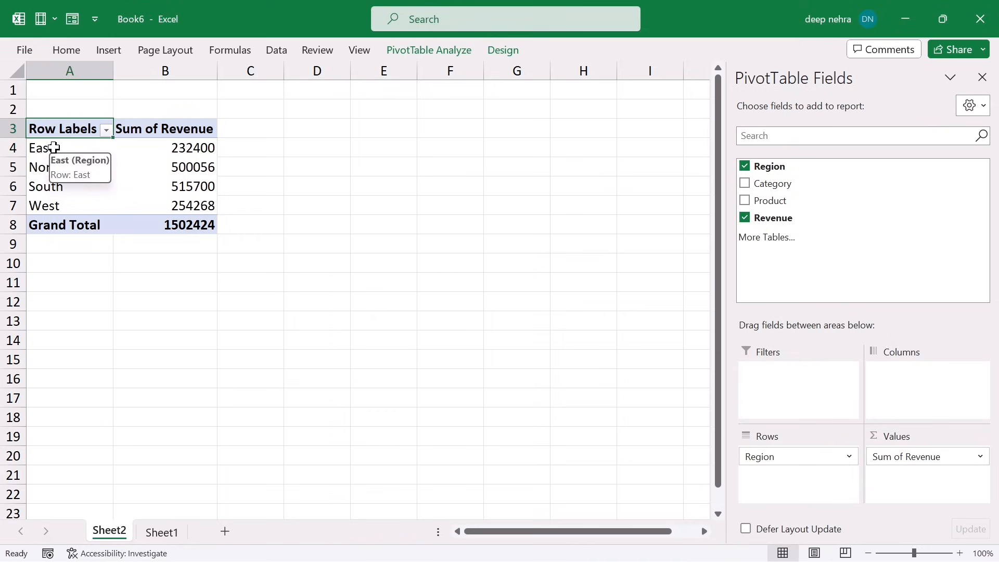
left_click(180, 148)
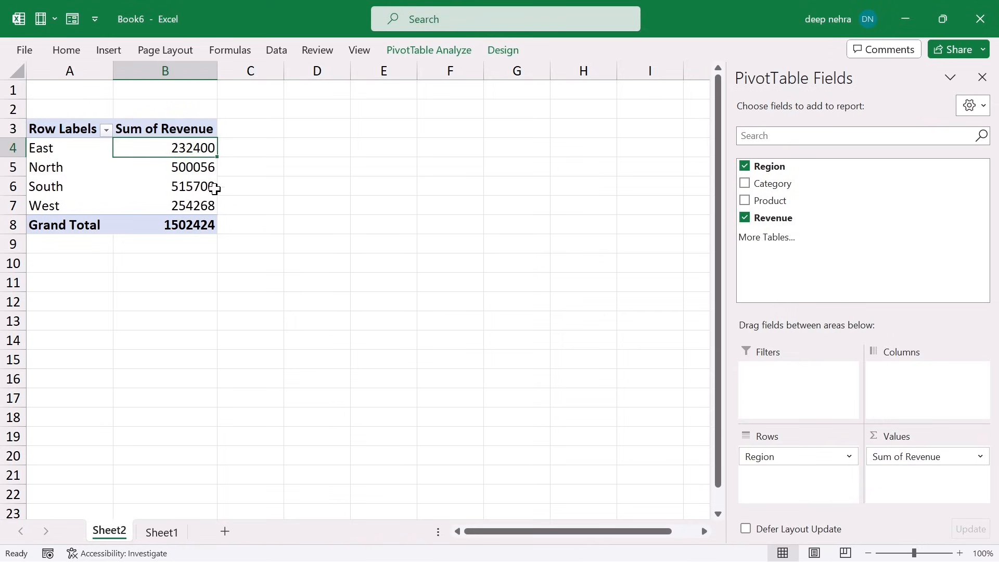
mouse_move(157, 146)
double_click(170, 145)
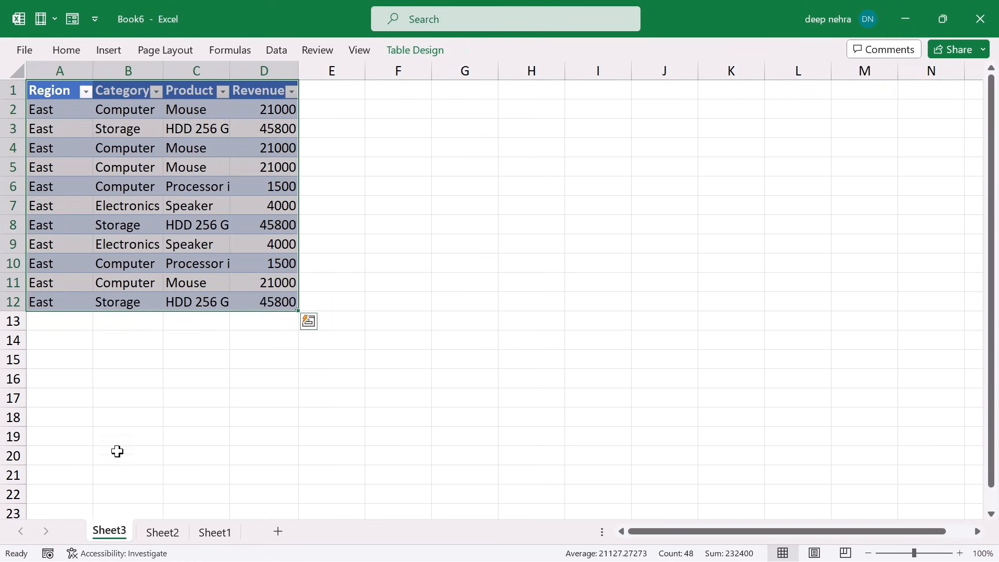
left_click(134, 219)
left_click_drag(60, 110, 52, 303)
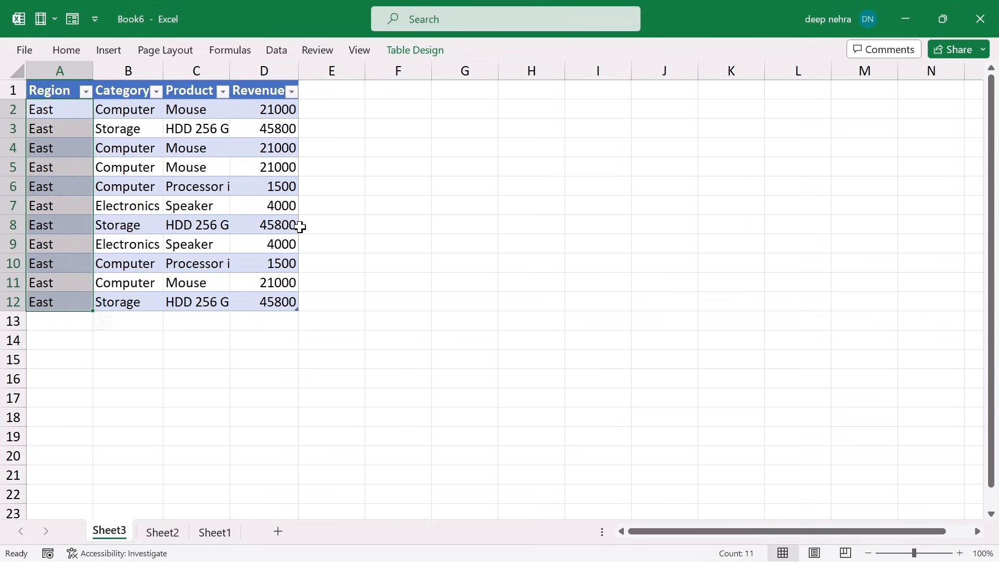
left_click(159, 532)
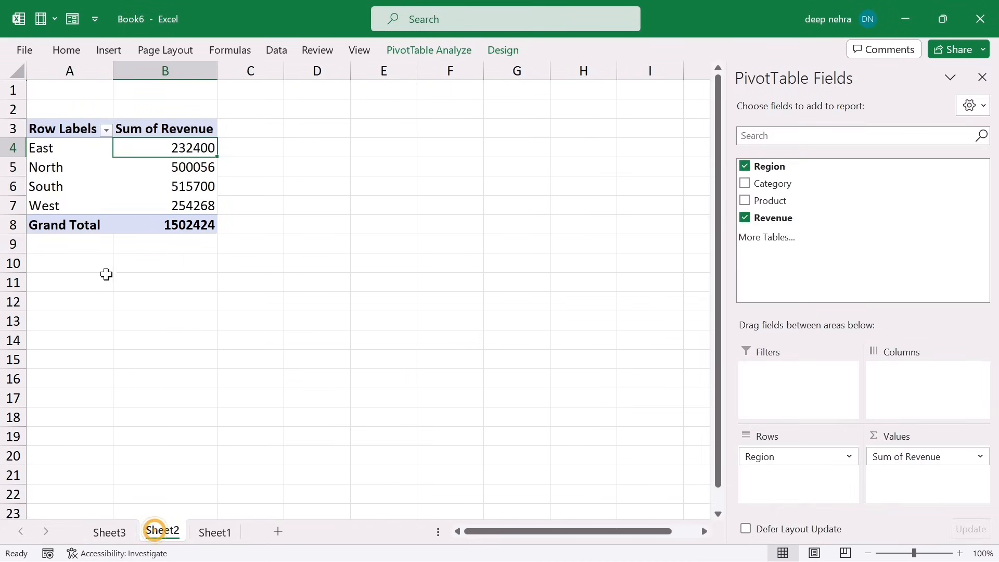
Extract the source records behind the West revenue total onto a new sheet, review the Region column, and return to the PivotTable on Sheet2
left_click(151, 204)
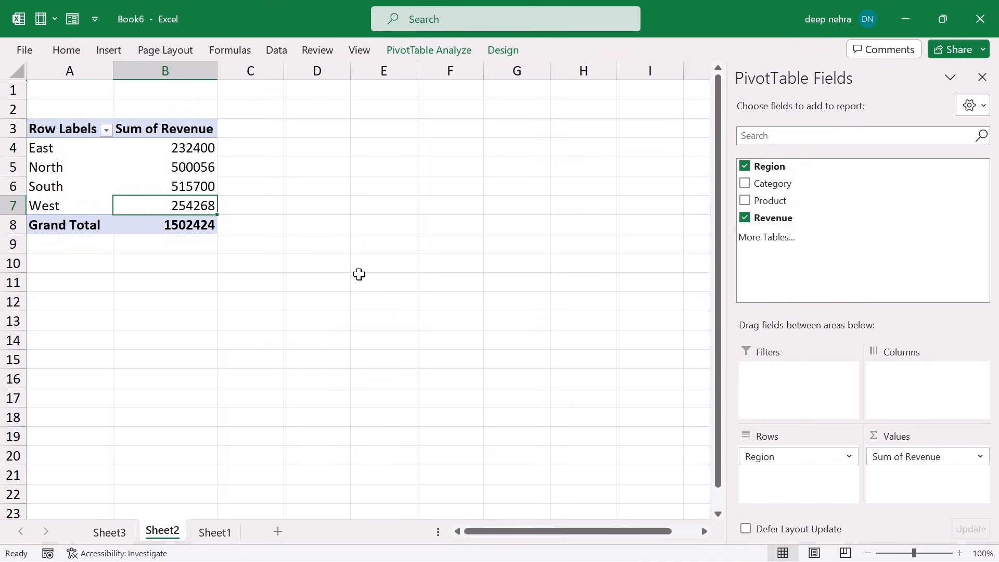
double_click(140, 203)
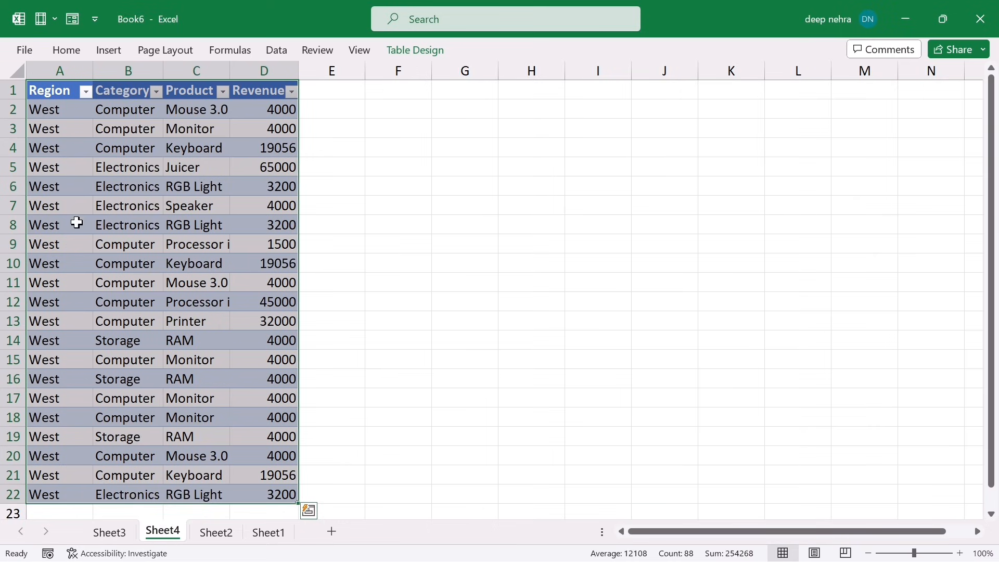
left_click_drag(60, 134, 60, 398)
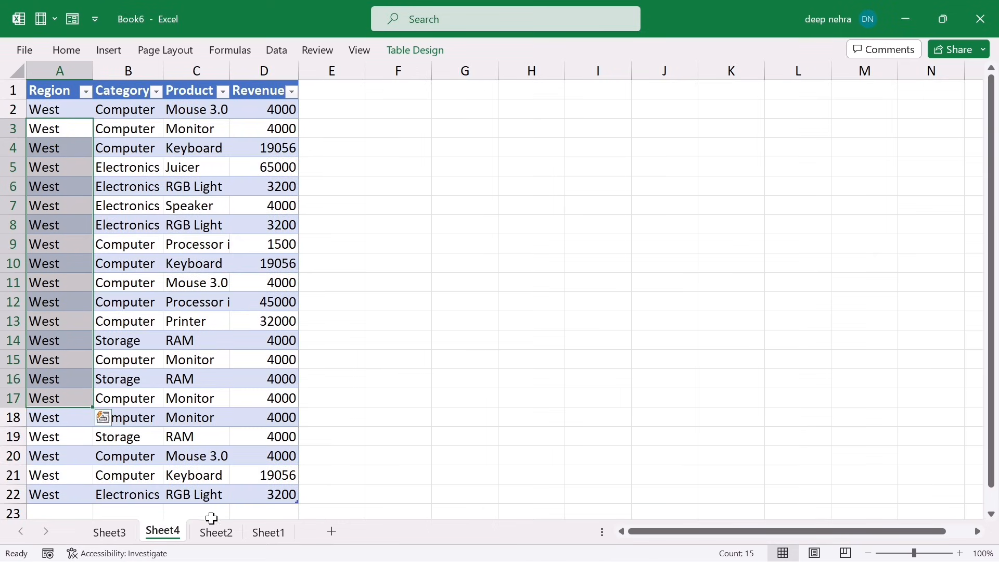
left_click(216, 532)
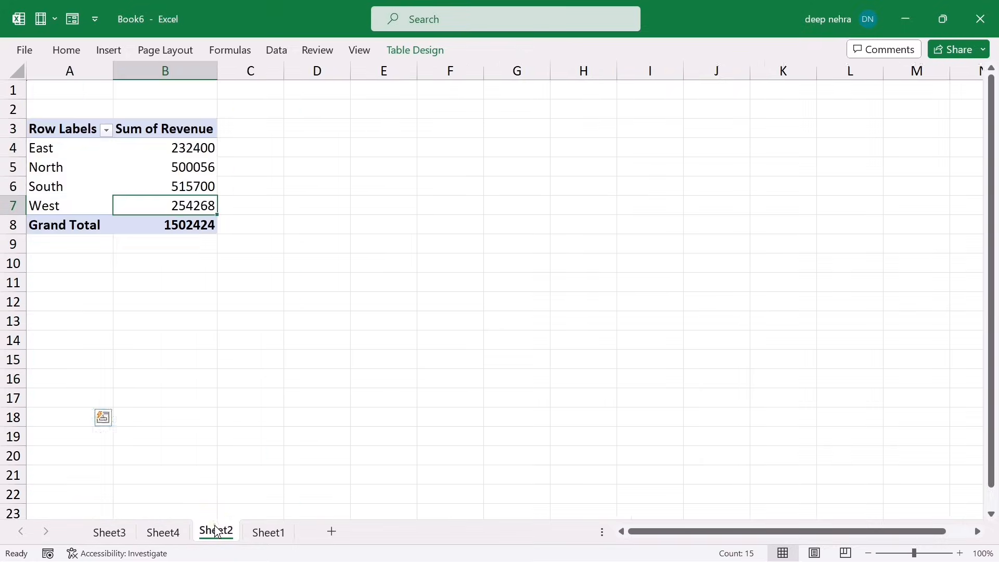
Extract the source records behind the South revenue total onto a new sheet and review their Region column
left_click(186, 184)
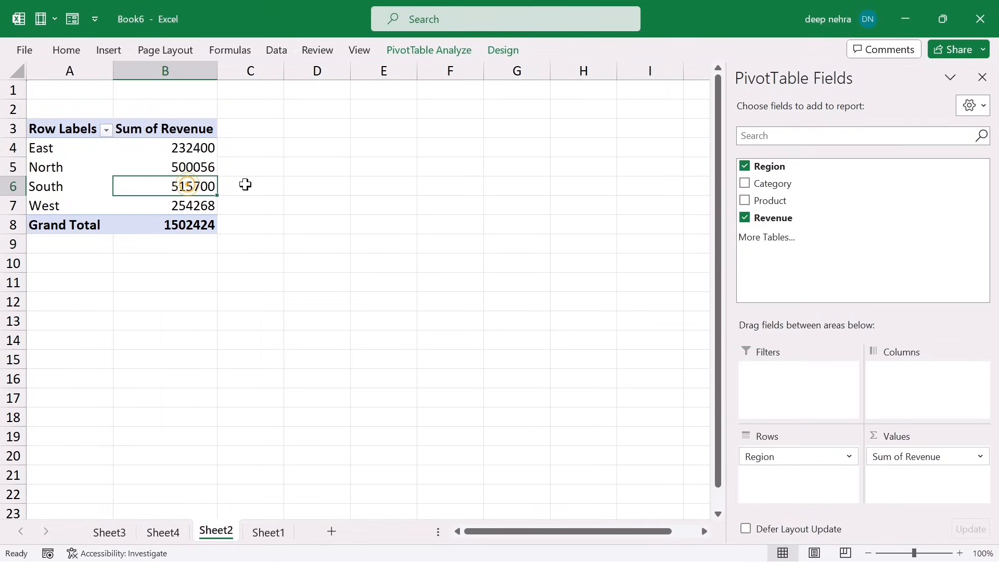
double_click(161, 188)
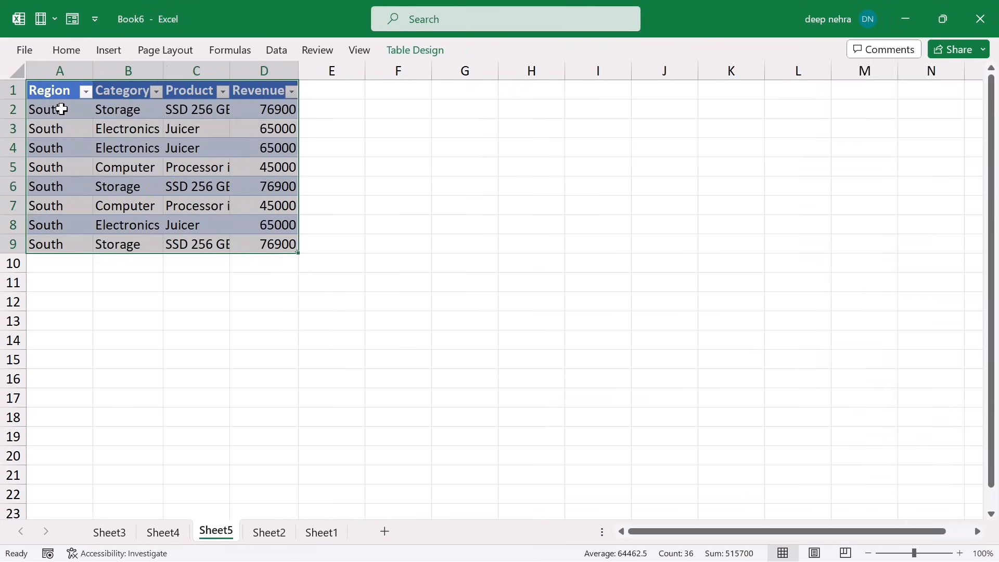
left_click_drag(62, 109, 59, 225)
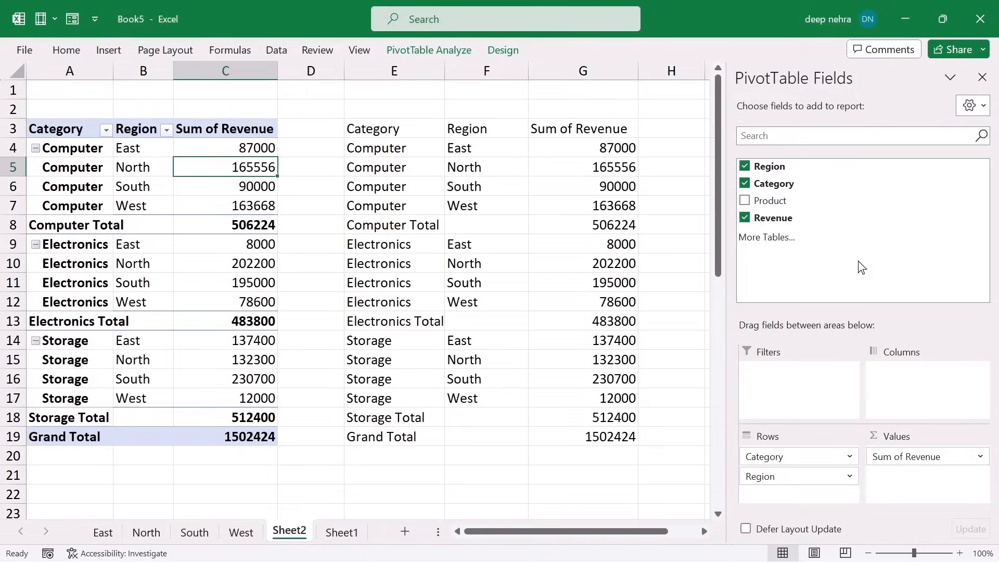
left_click(981, 106)
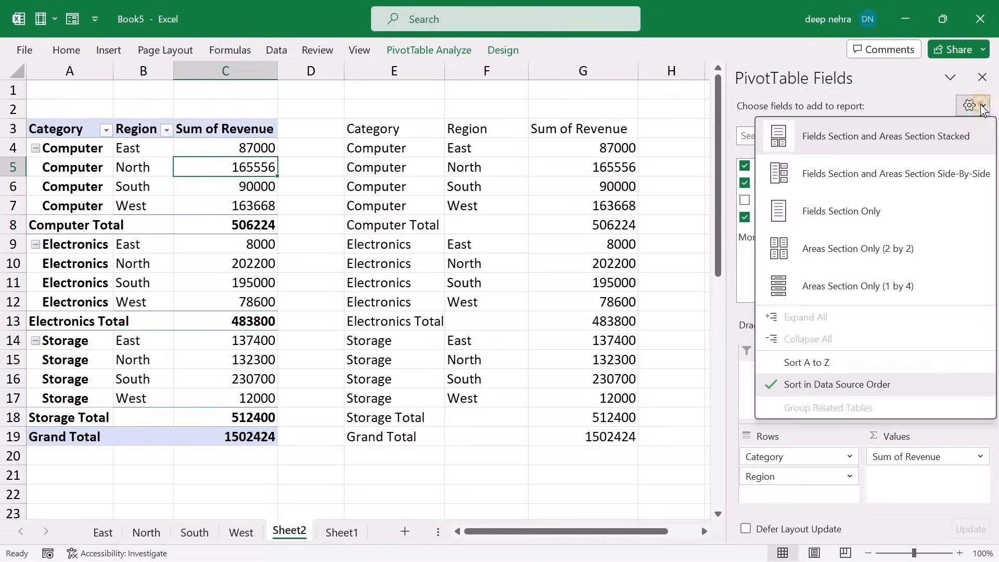
left_click(901, 87)
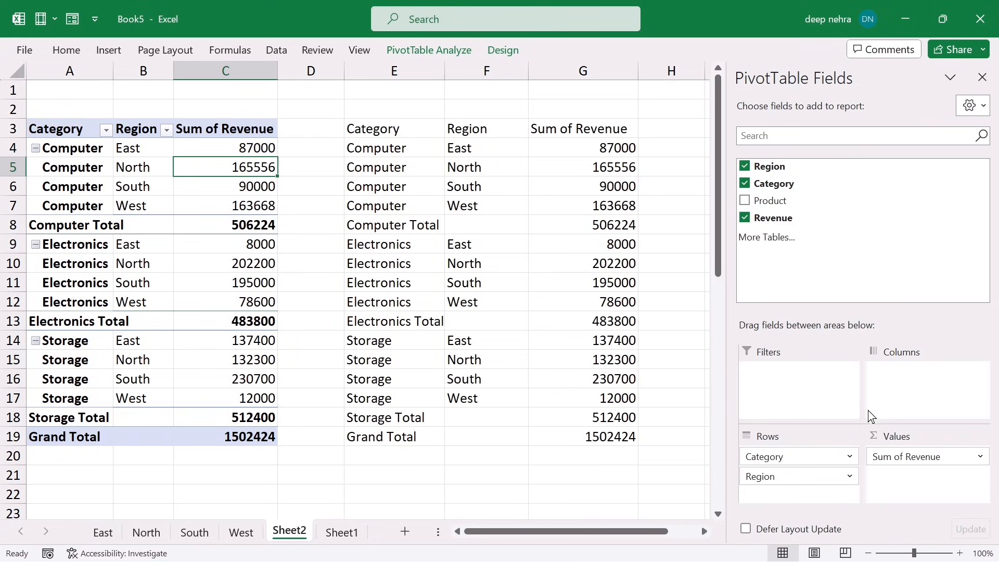
left_click(985, 109)
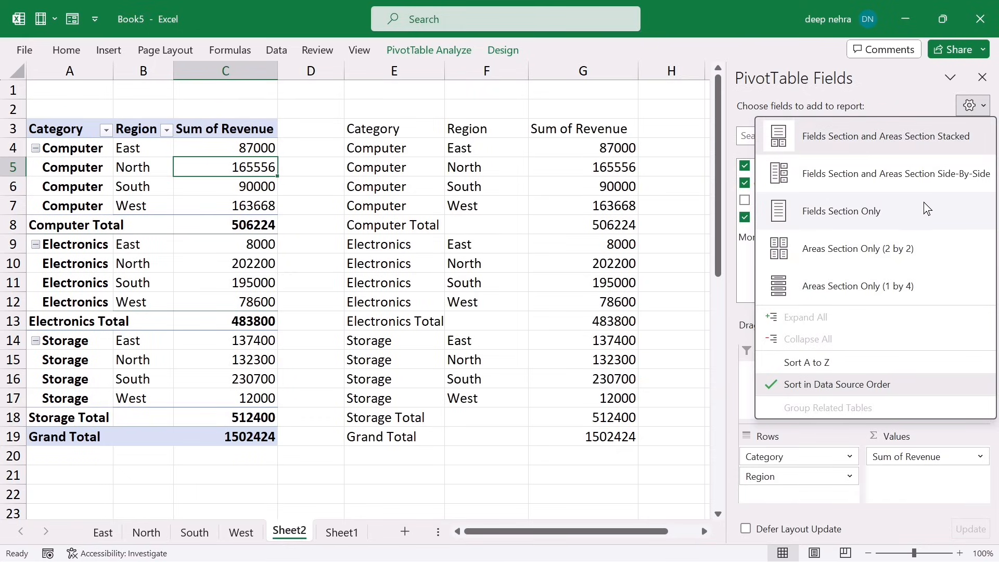
left_click(869, 100)
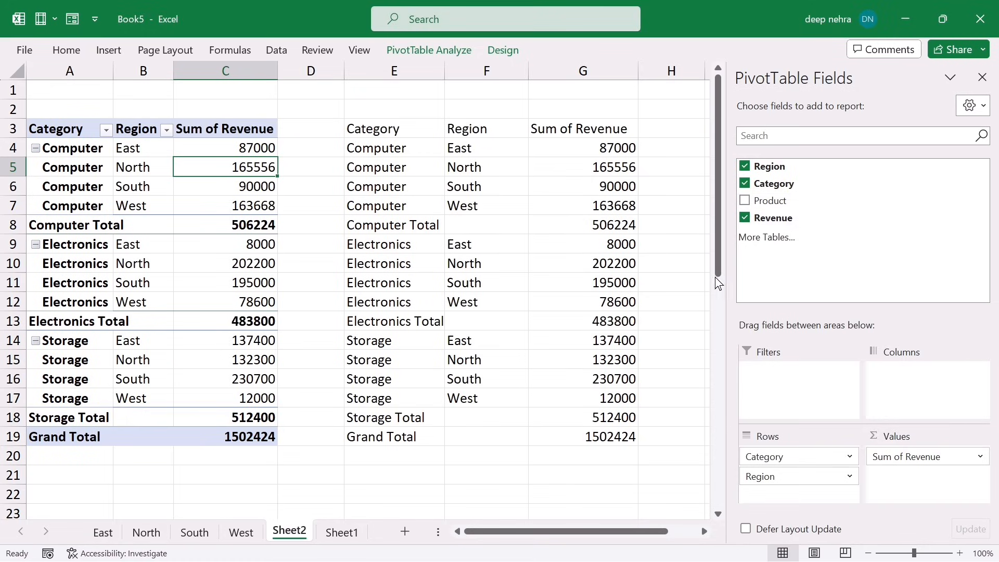
Arrange the PivotTable Fields pane with the fields section and areas section side by side
left_click(981, 105)
left_click(831, 175)
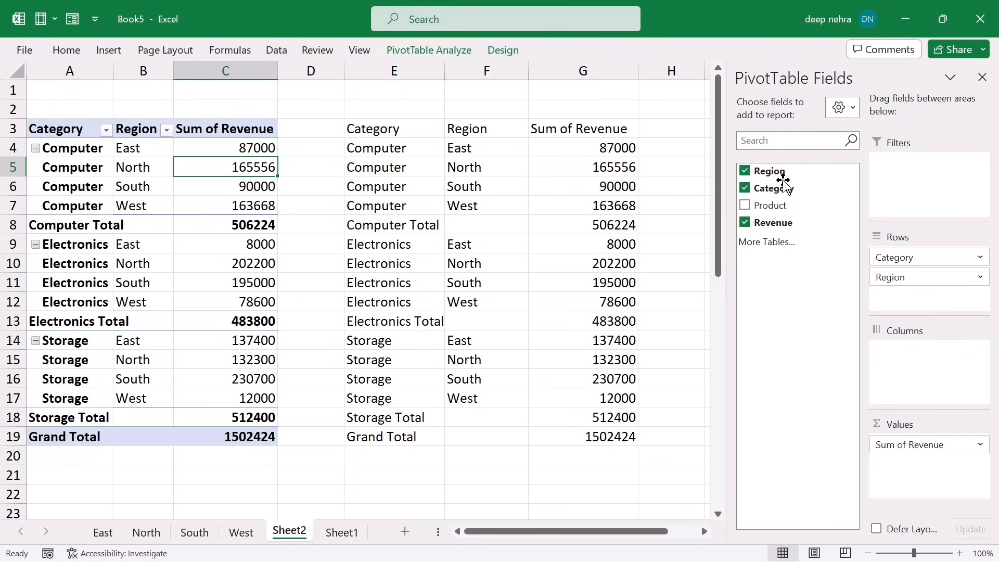
Try the Fields Section Only and Areas Section Only (2 by 2) layouts for the PivotTable Fields pane, and return to the side-by-side layout
left_click(843, 108)
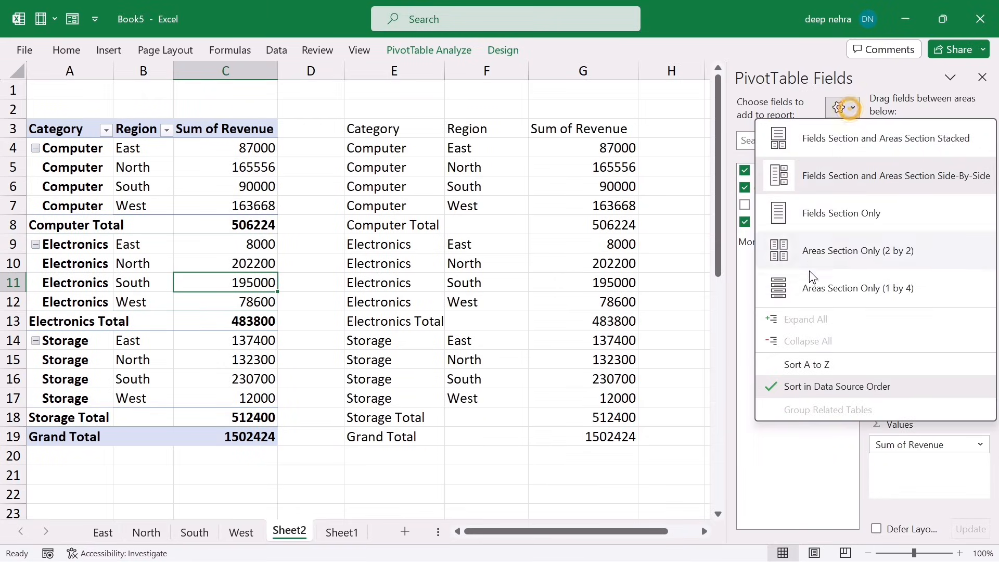
left_click(839, 216)
left_click(987, 107)
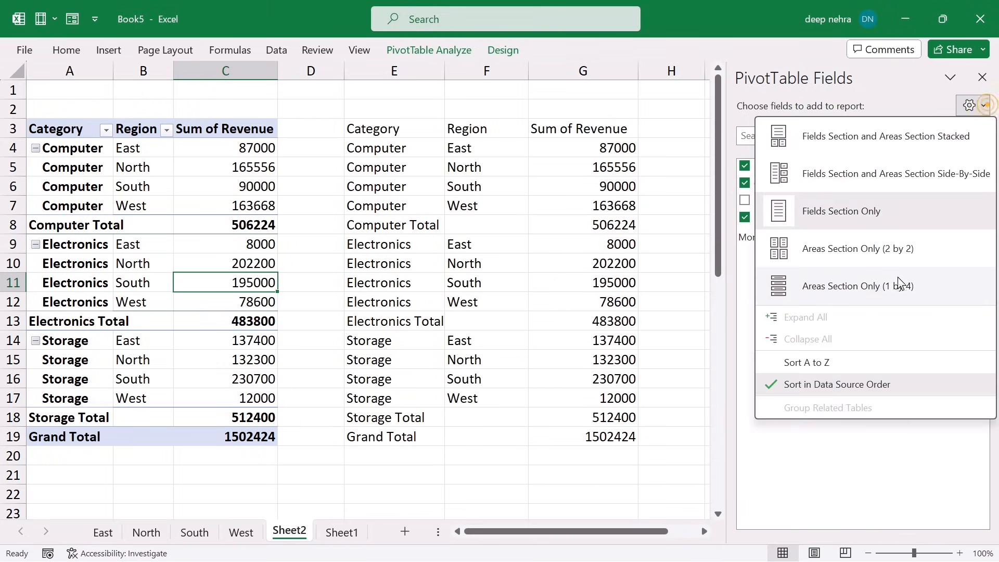
left_click(823, 248)
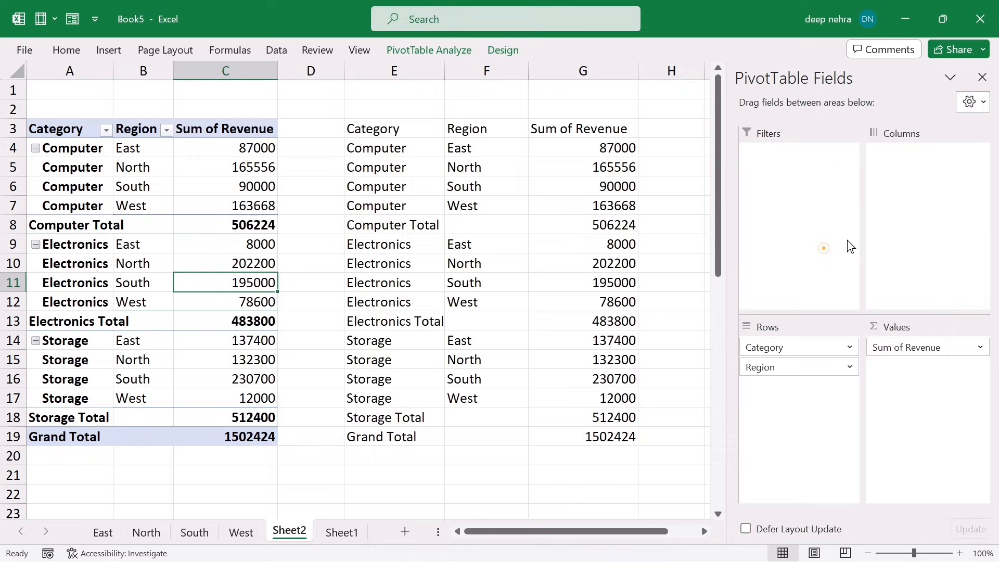
left_click(970, 104)
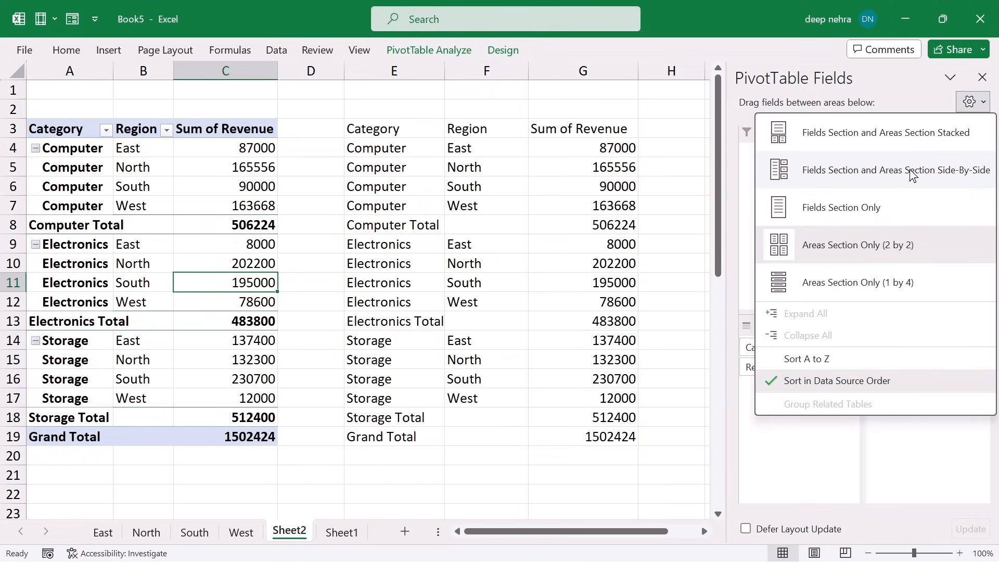
left_click(844, 172)
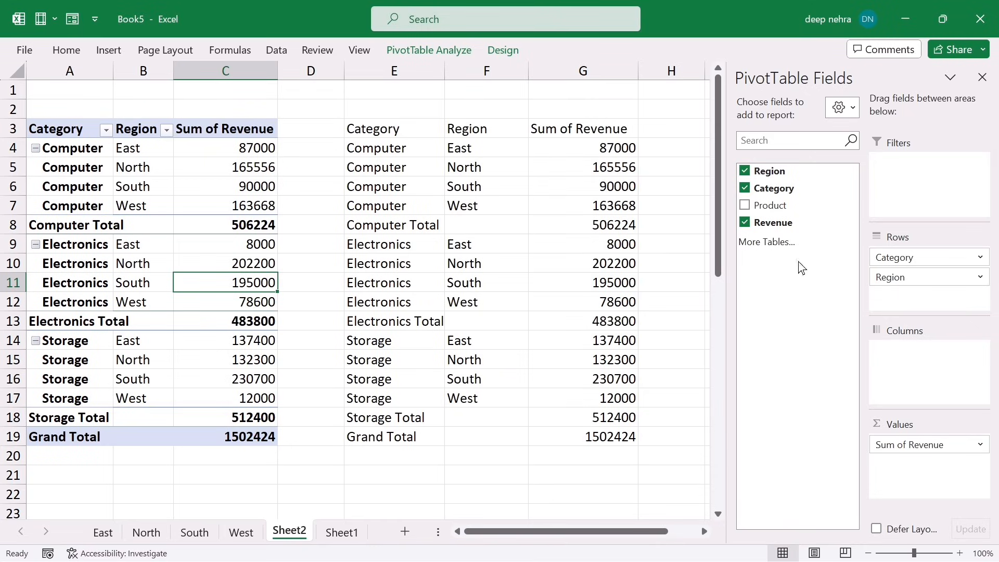
Examine the field list's sort options and compare its field order with the column headers of the source data on Sheet1
left_click(849, 110)
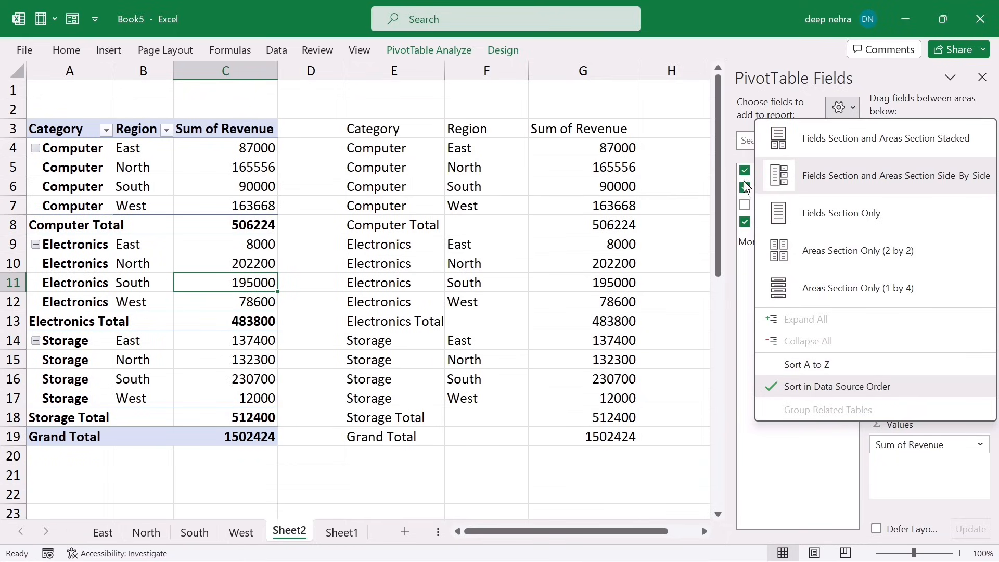
left_click(792, 455)
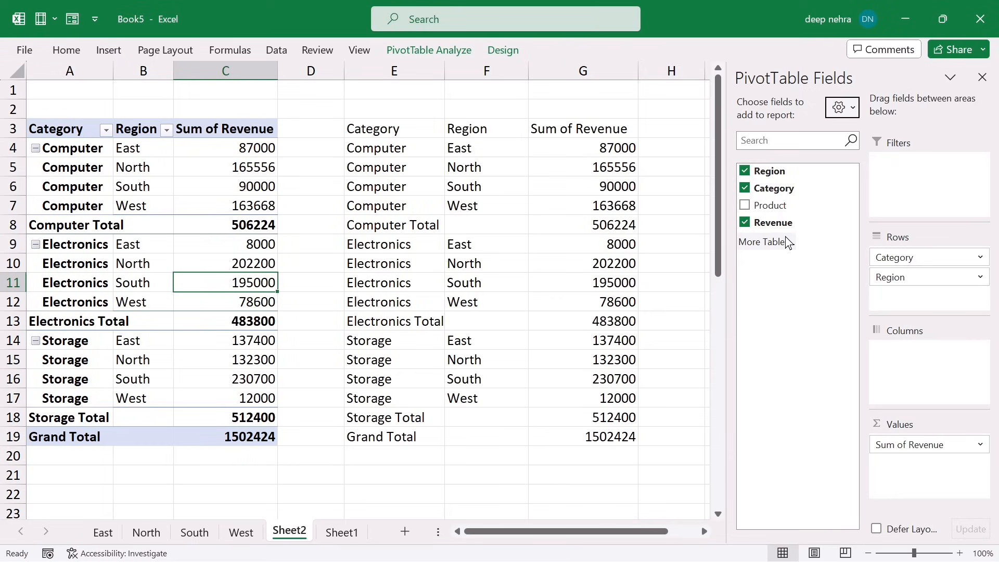
left_click(850, 108)
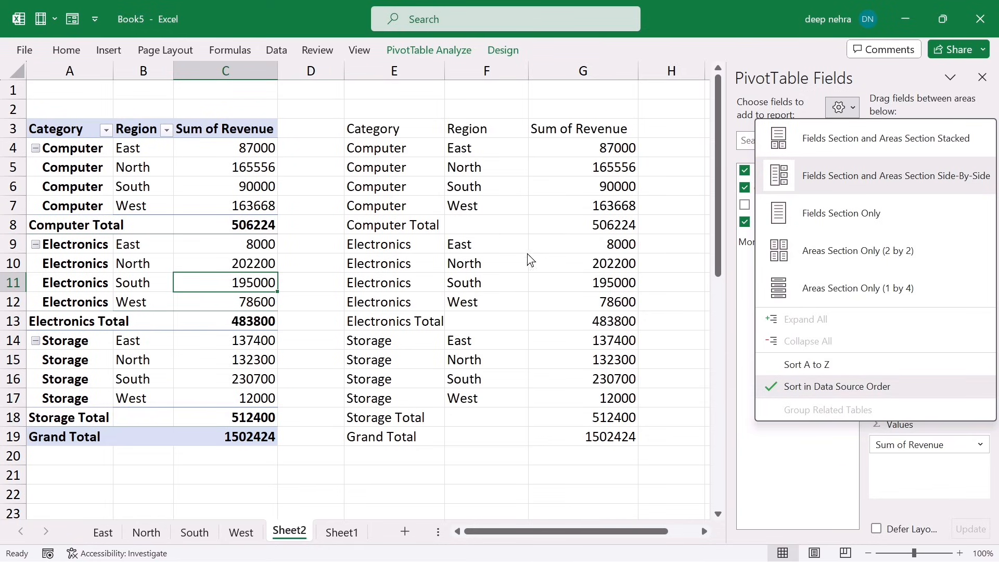
left_click(340, 531)
left_click(339, 530)
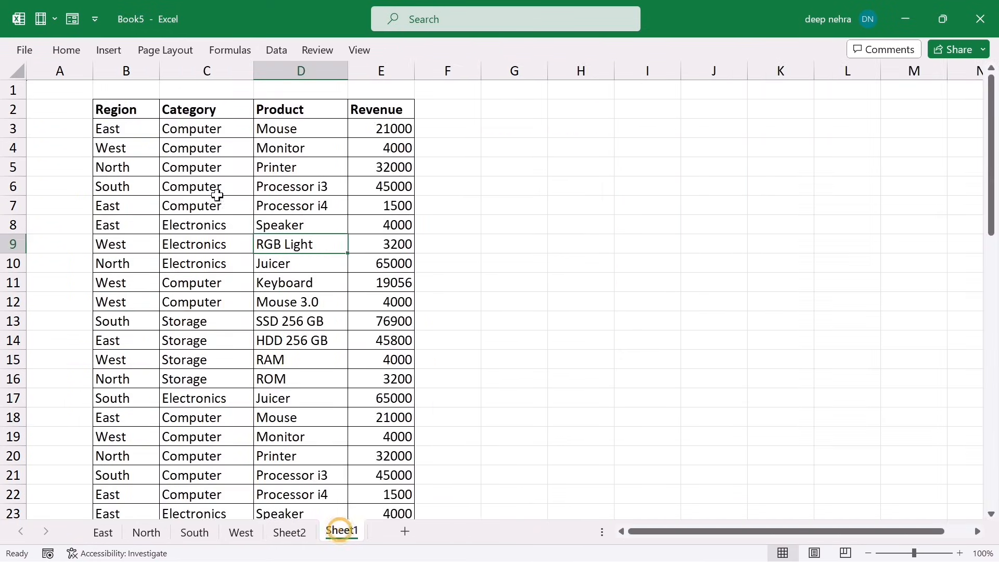
left_click(217, 194)
left_click(291, 109)
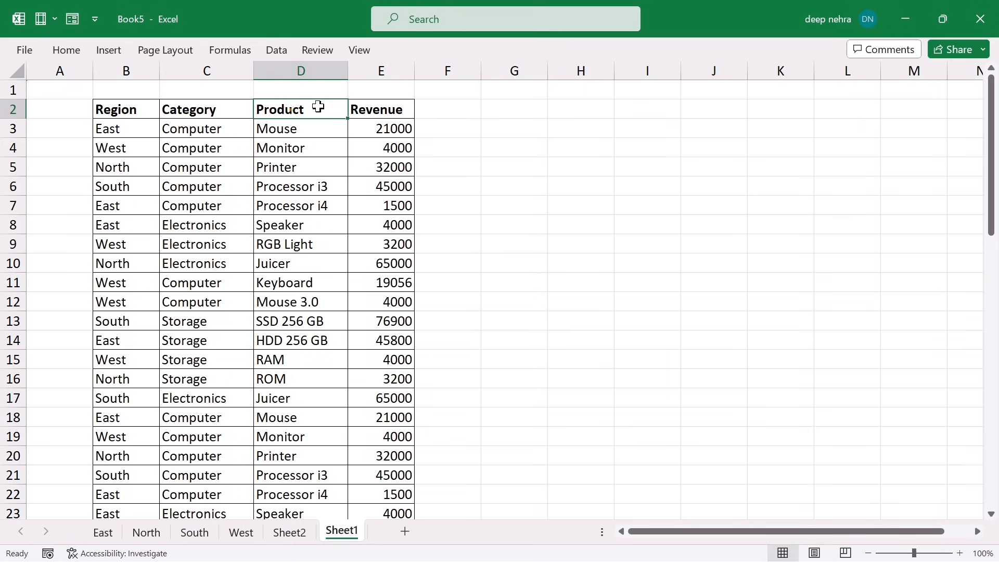
Return to the PivotTable on Sheet2 and sort its field list from A to Z
left_click(292, 532)
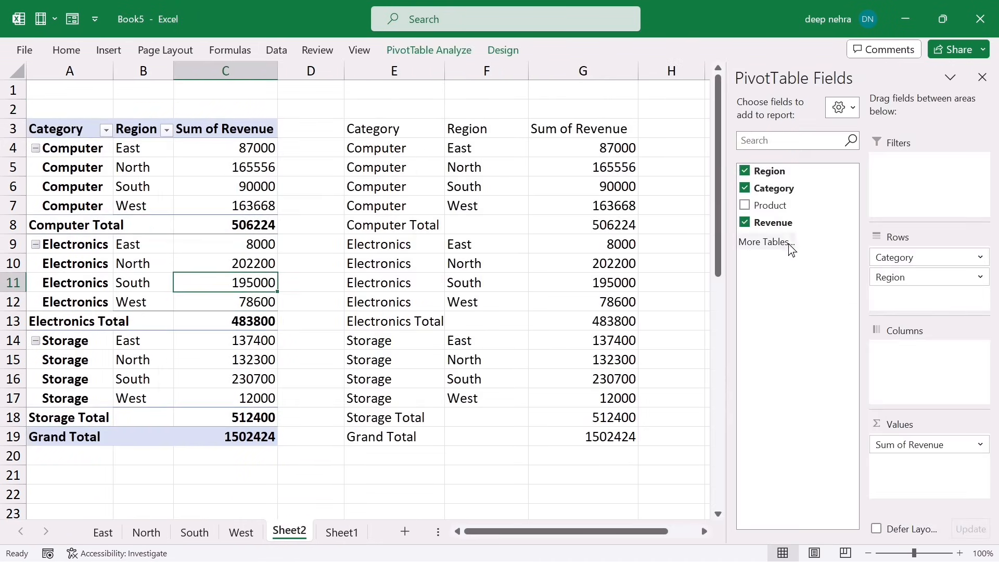
left_click(854, 108)
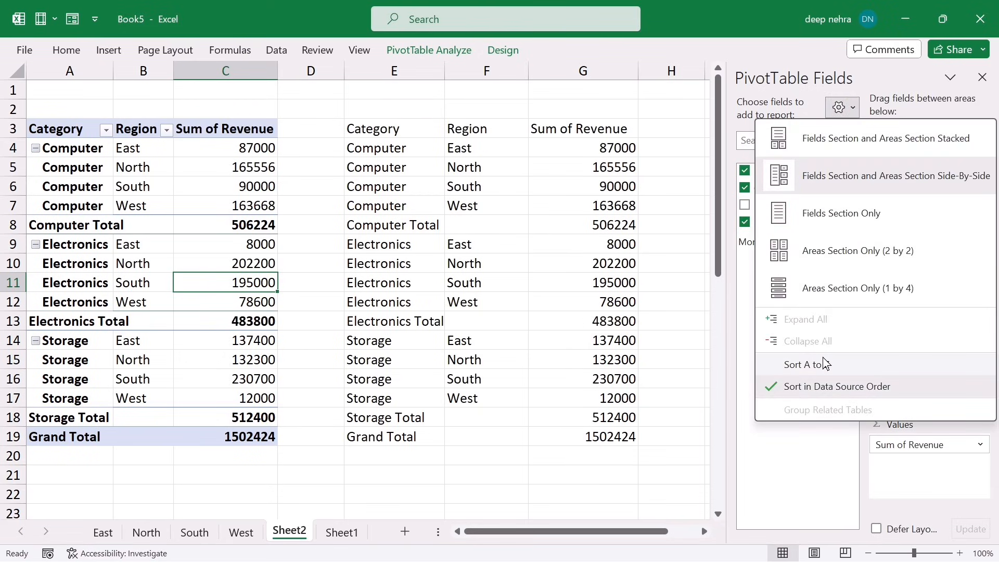
left_click(825, 364)
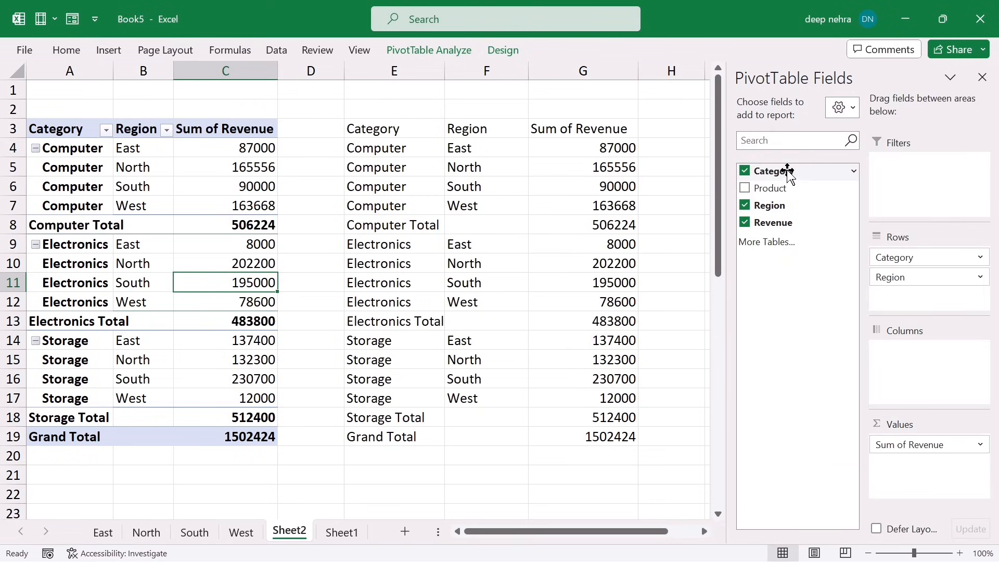